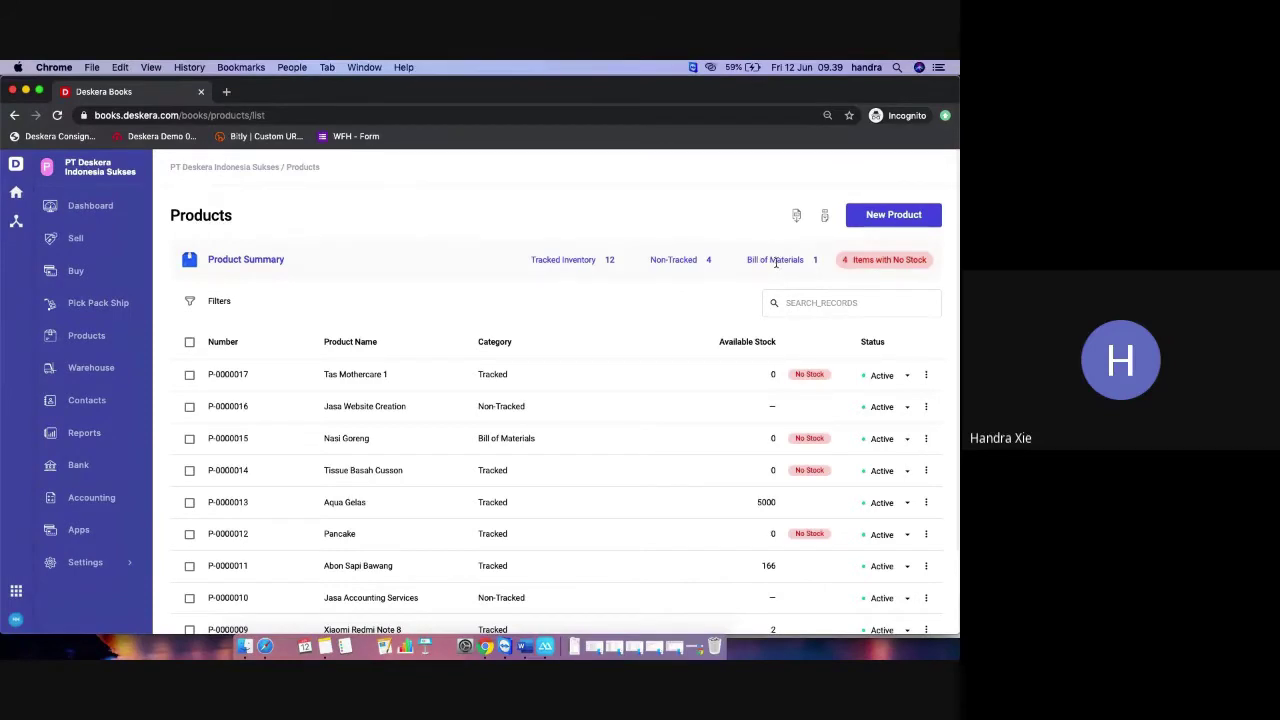
- Review the products list and the available row actions for Tas Mothercare 1
{"action": "scroll", "coordinate": [645, 299], "scroll_direction": "down", "scroll_amount": 2}
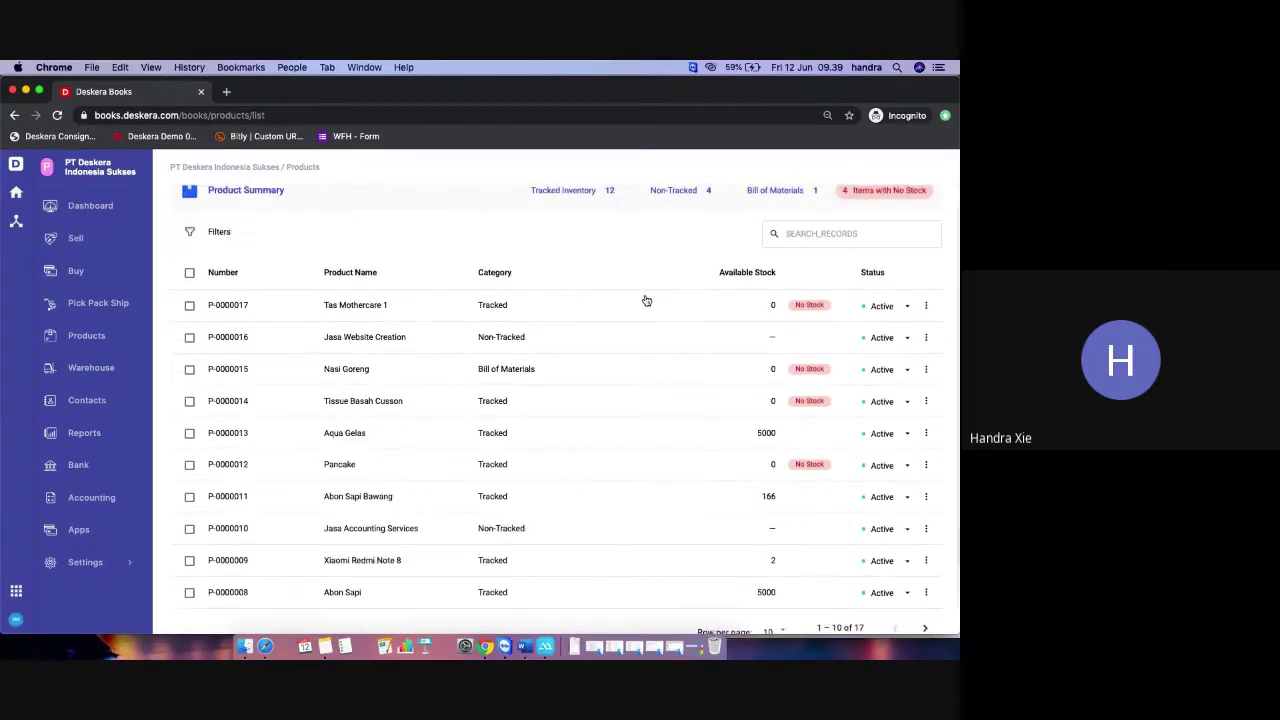
{"action": "scroll", "coordinate": [646, 300], "scroll_direction": "down", "scroll_amount": 1}
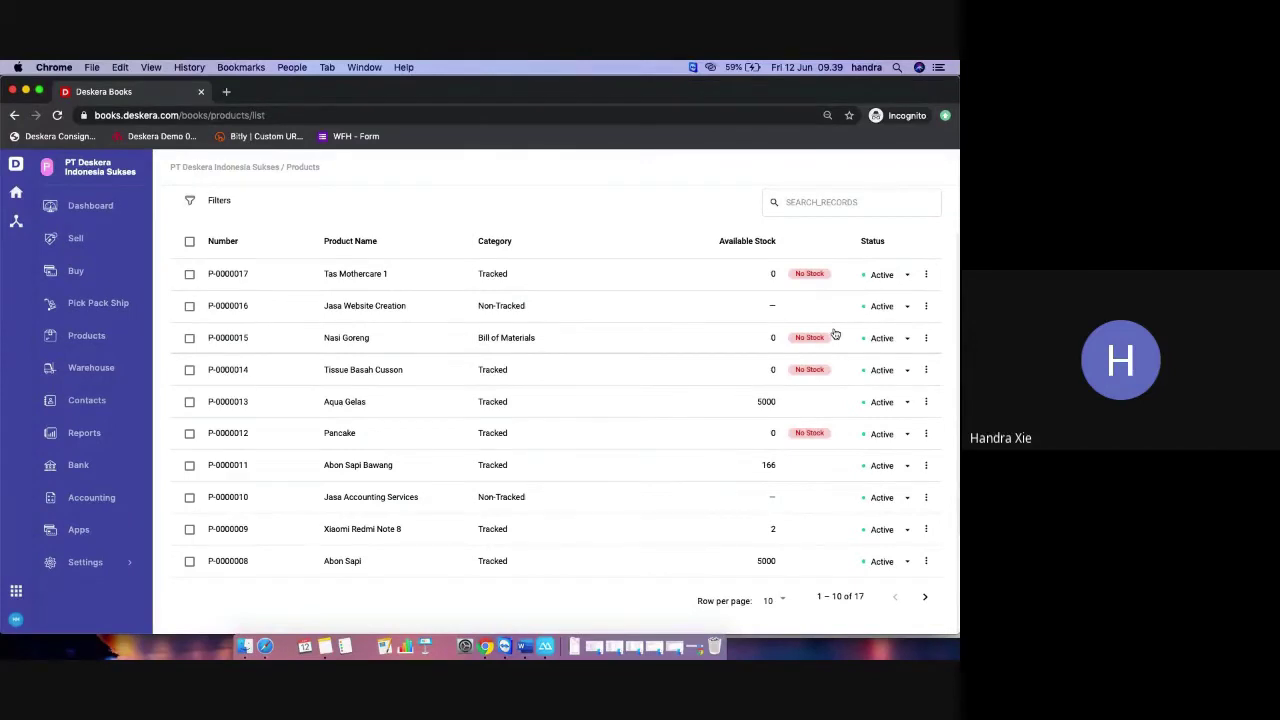
{"action": "left_click", "coordinate": [926, 275]}
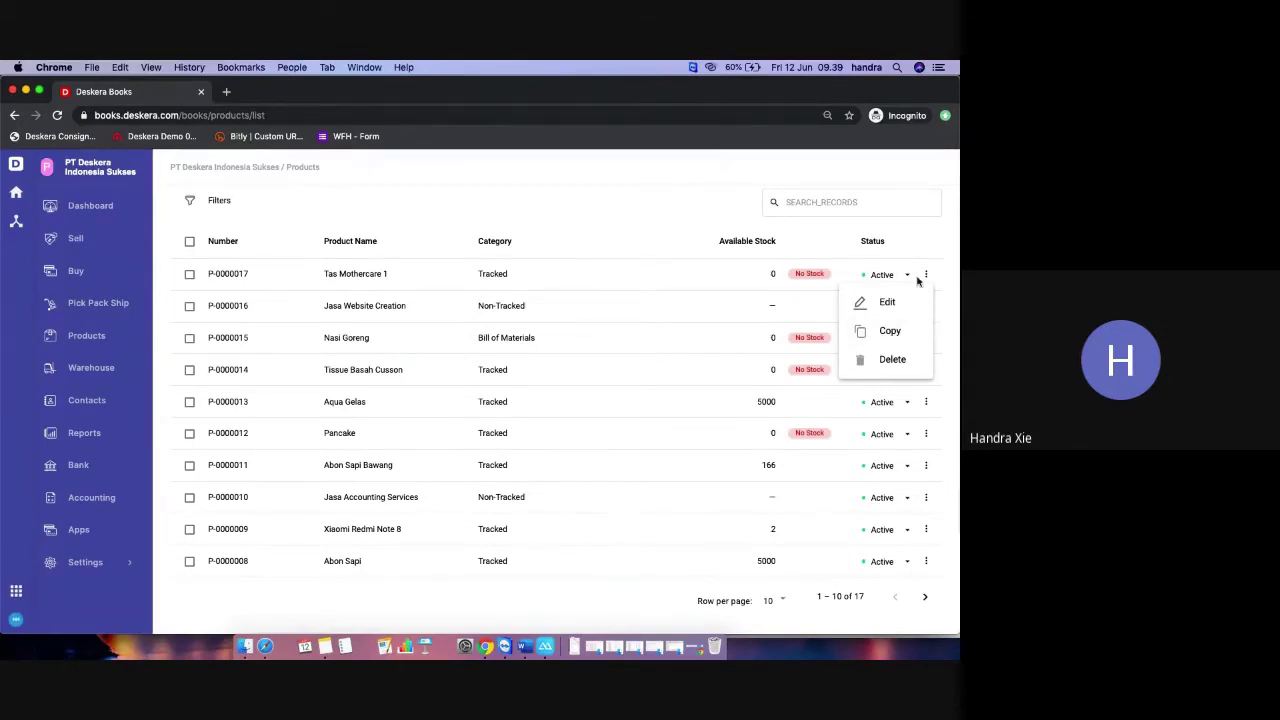
{"action": "left_click", "coordinate": [934, 240]}
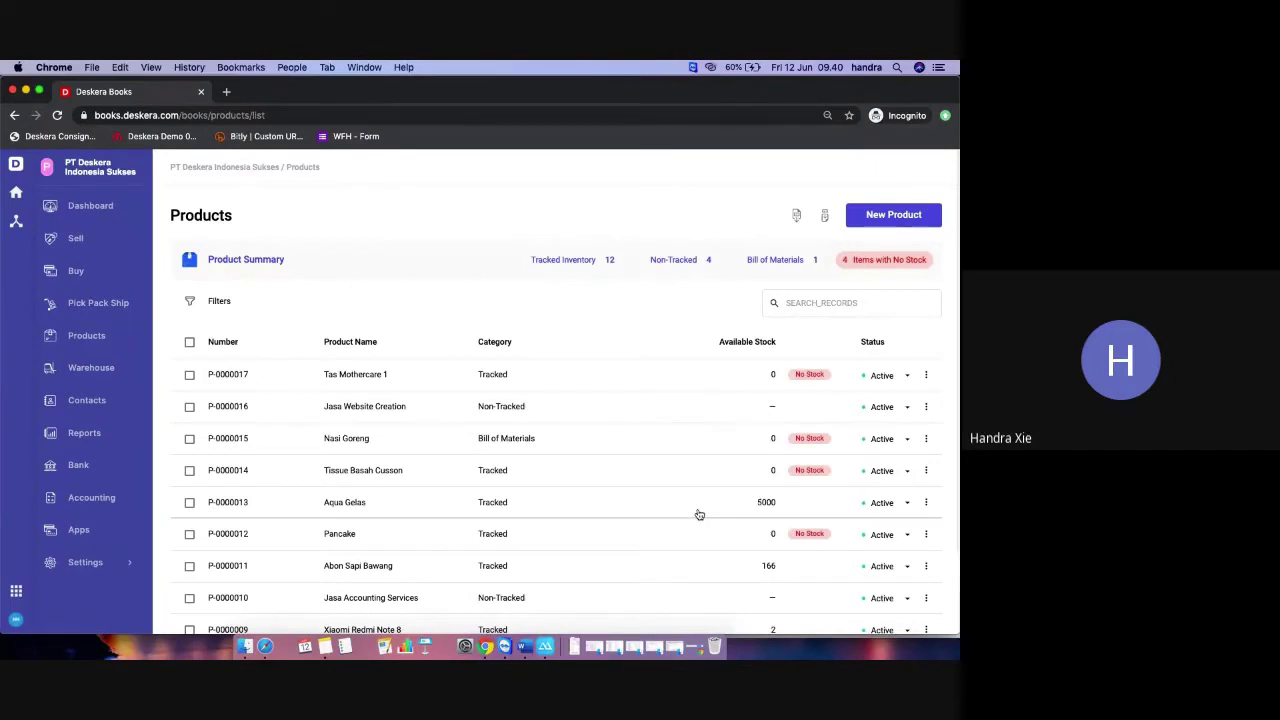
{"action": "left_click", "coordinate": [796, 217]}
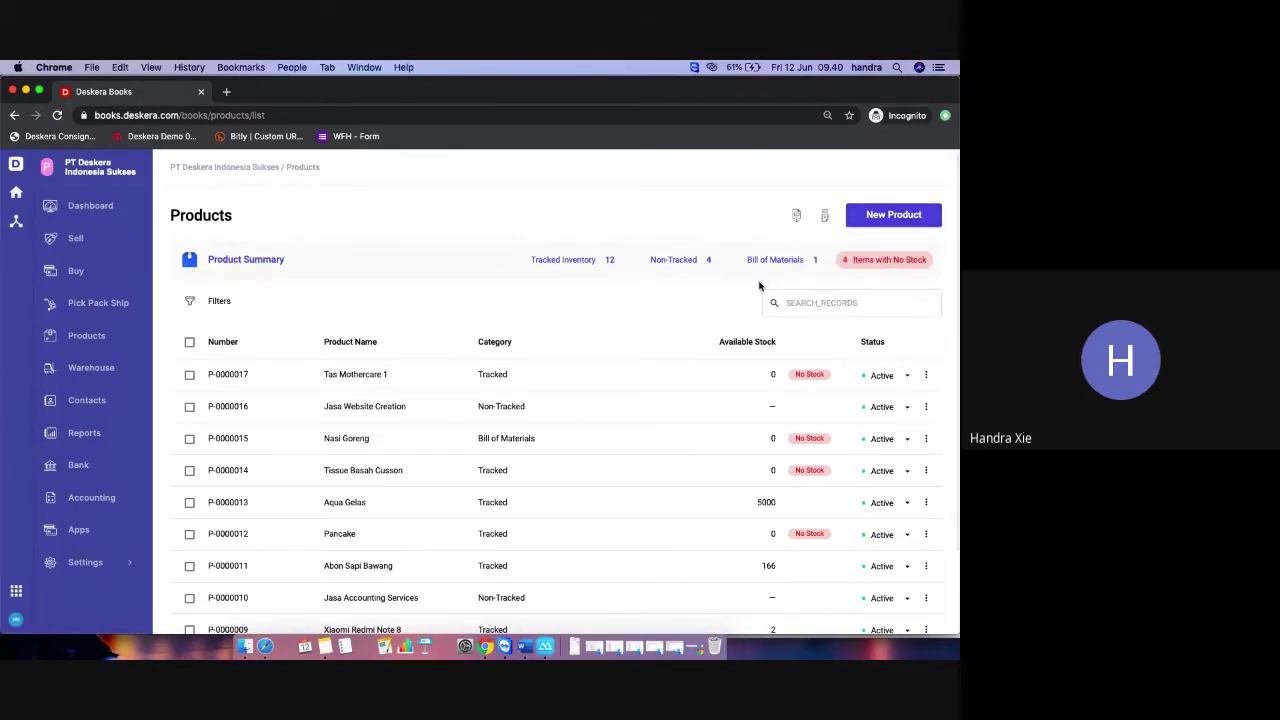
- Open a blank new product form and look over its general information fields
{"action": "left_click", "coordinate": [912, 222]}
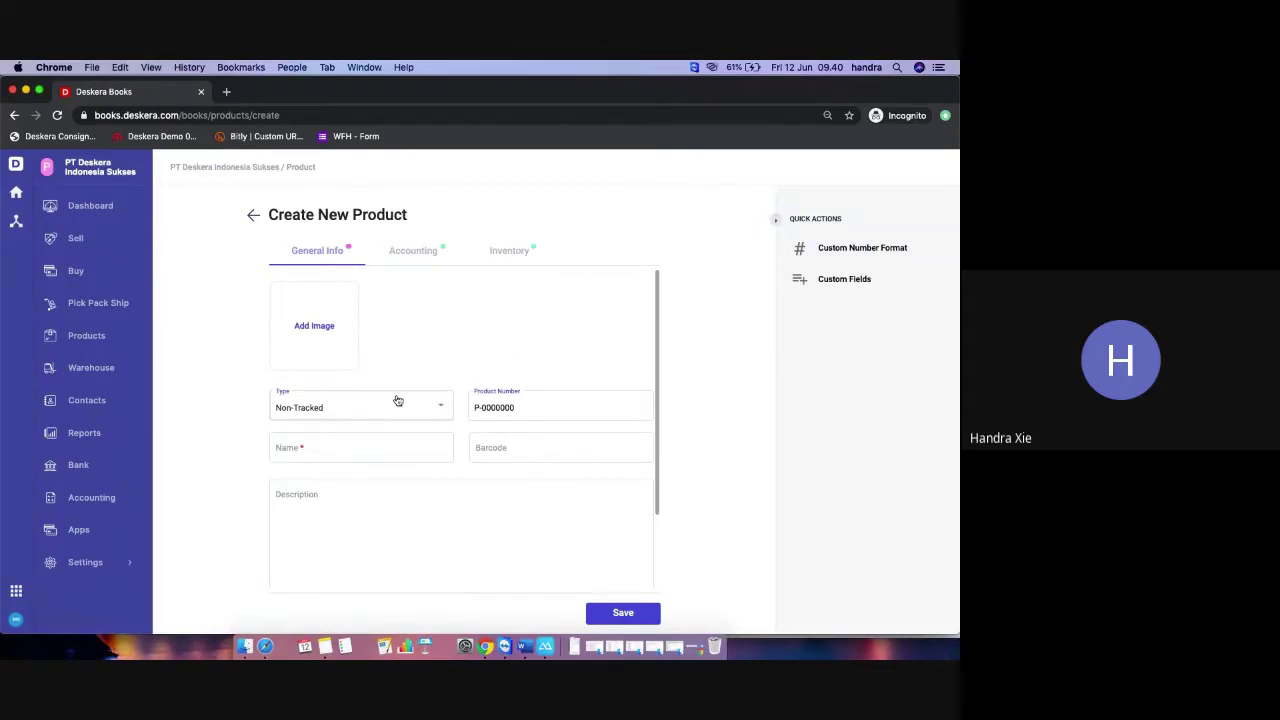
{"action": "scroll", "coordinate": [480, 349], "scroll_direction": "down", "scroll_amount": 2}
{"action": "scroll", "coordinate": [480, 349], "scroll_direction": "up", "scroll_amount": 2}
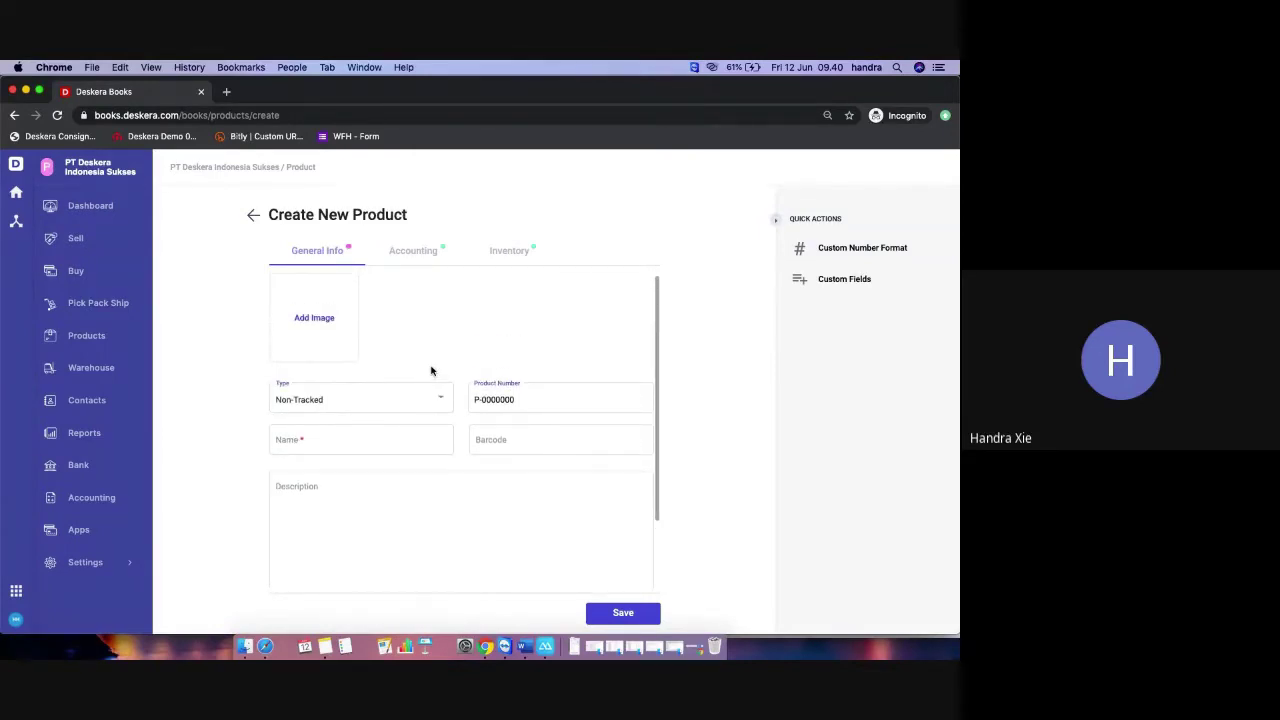
{"action": "scroll", "coordinate": [431, 371], "scroll_direction": "down", "scroll_amount": 2}
- Browse the Nature Of Payment options from Article 23 through Article 4.2 without choosing one
{"action": "left_click", "coordinate": [361, 552]}
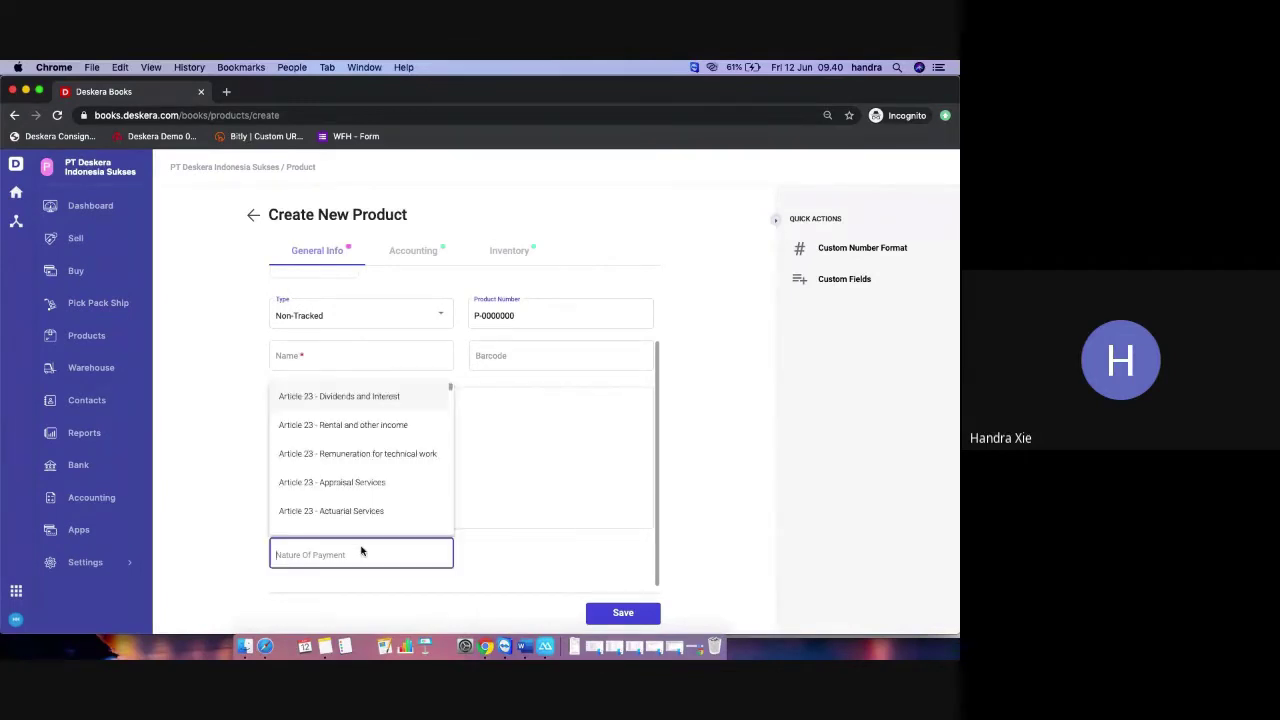
{"action": "scroll", "coordinate": [383, 500], "scroll_direction": "down", "scroll_amount": 5}
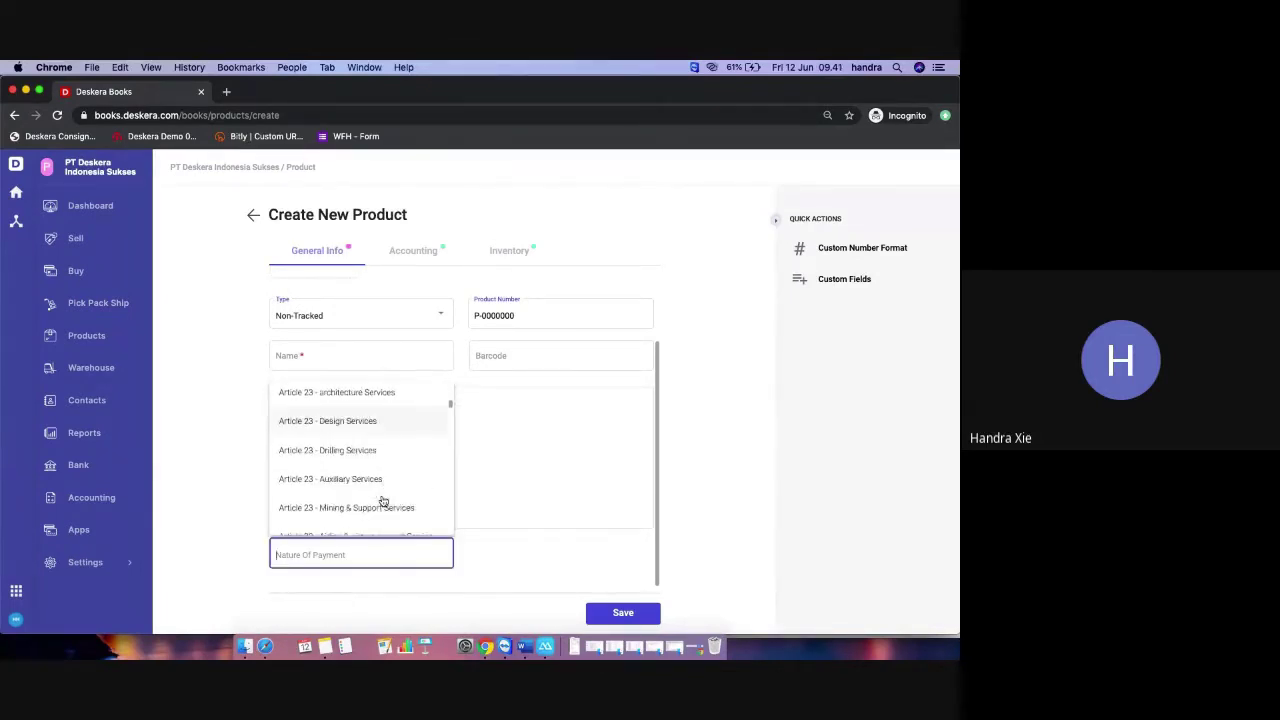
{"action": "scroll", "coordinate": [383, 500], "scroll_direction": "down", "scroll_amount": 3}
{"action": "scroll", "coordinate": [383, 500], "scroll_direction": "up", "scroll_amount": 6}
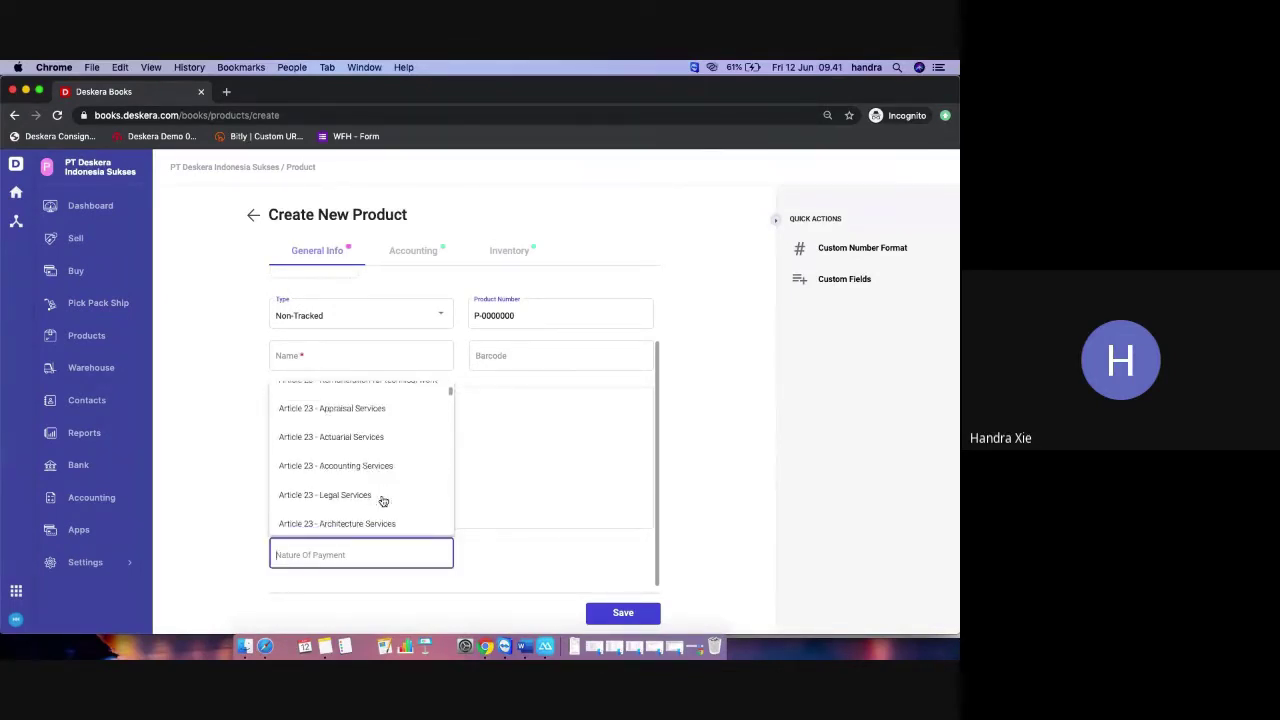
{"action": "scroll", "coordinate": [383, 500], "scroll_direction": "down", "scroll_amount": 6}
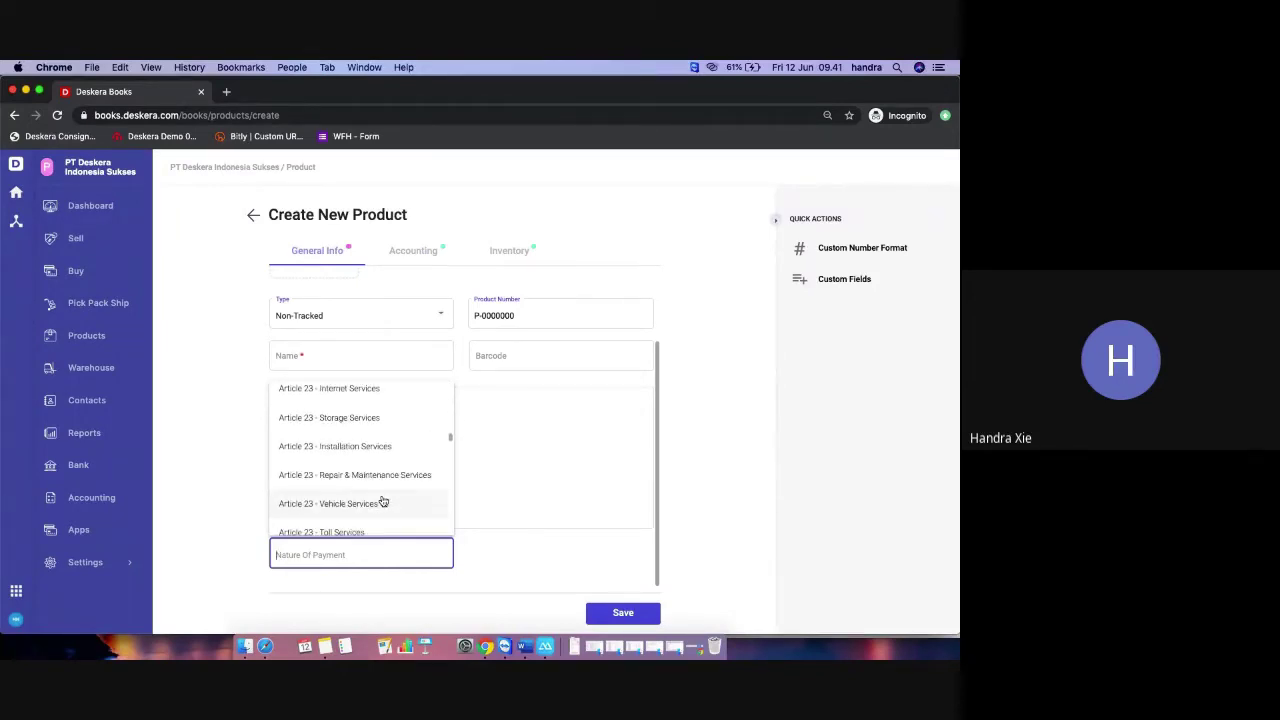
{"action": "scroll", "coordinate": [383, 500], "scroll_direction": "down", "scroll_amount": 5}
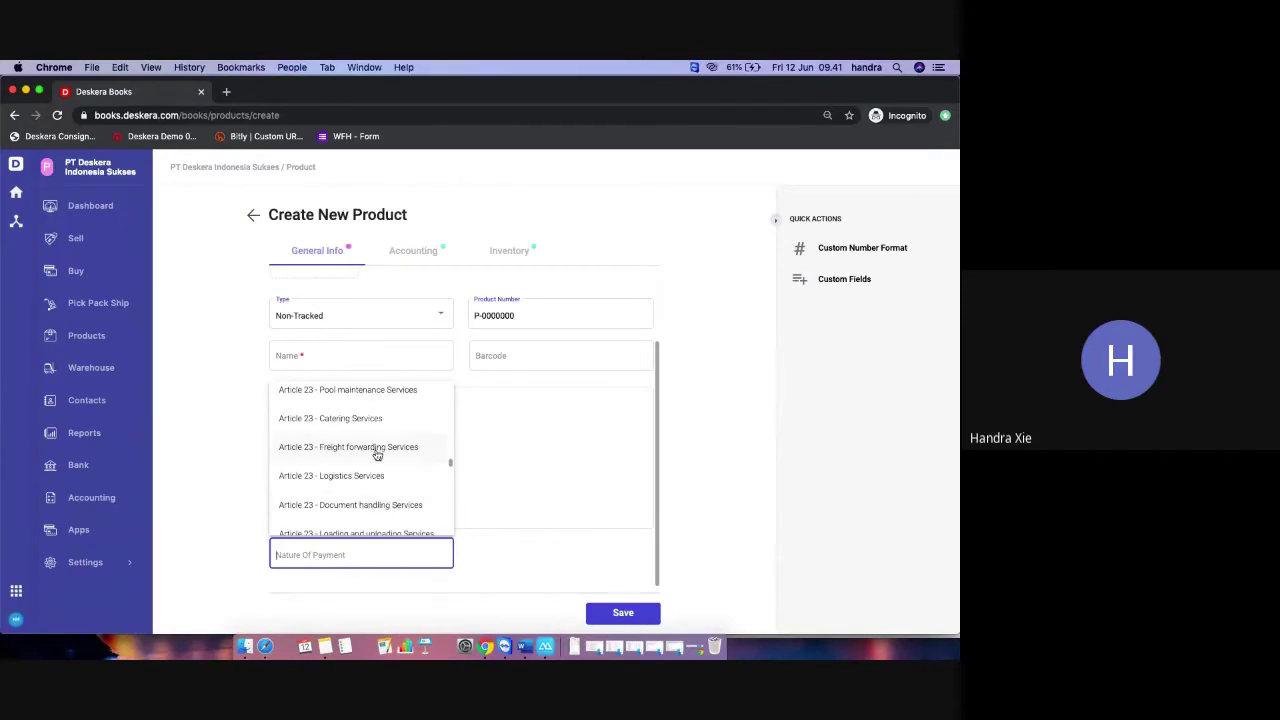
{"action": "scroll", "coordinate": [383, 420], "scroll_direction": "up", "scroll_amount": 3}
{"action": "scroll", "coordinate": [383, 416], "scroll_direction": "down", "scroll_amount": 15}
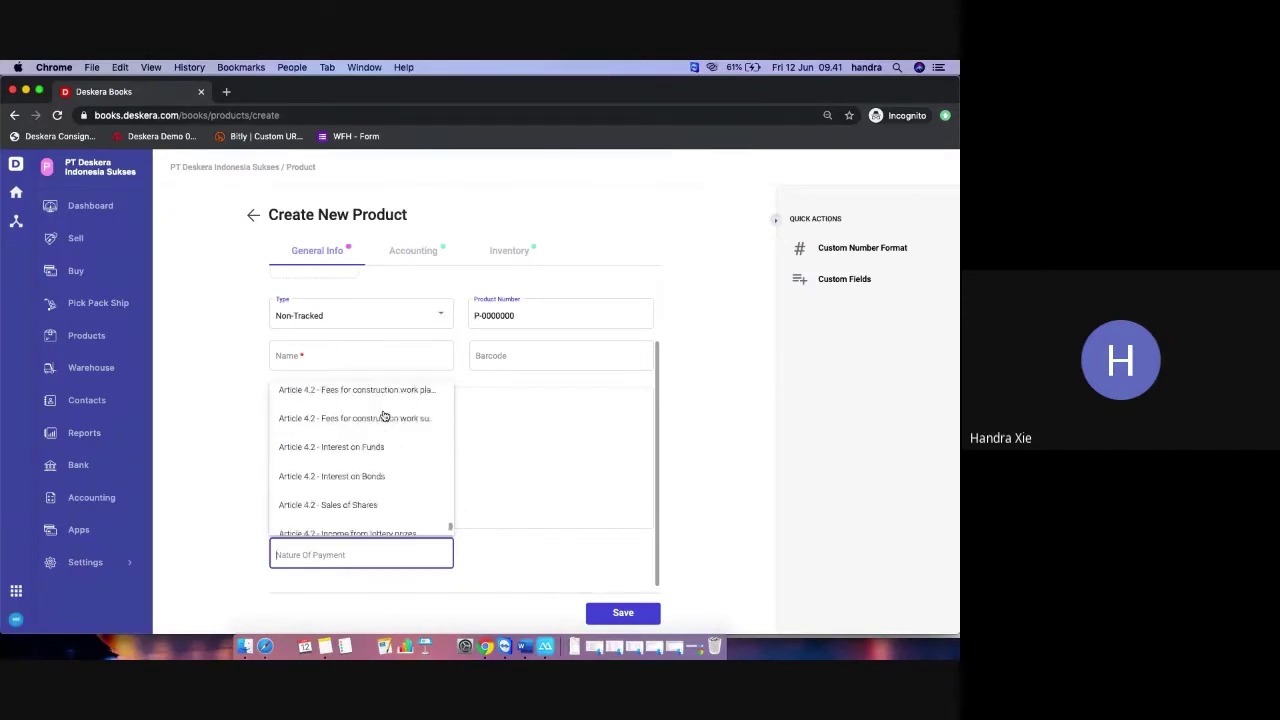
{"action": "left_click", "coordinate": [229, 418]}
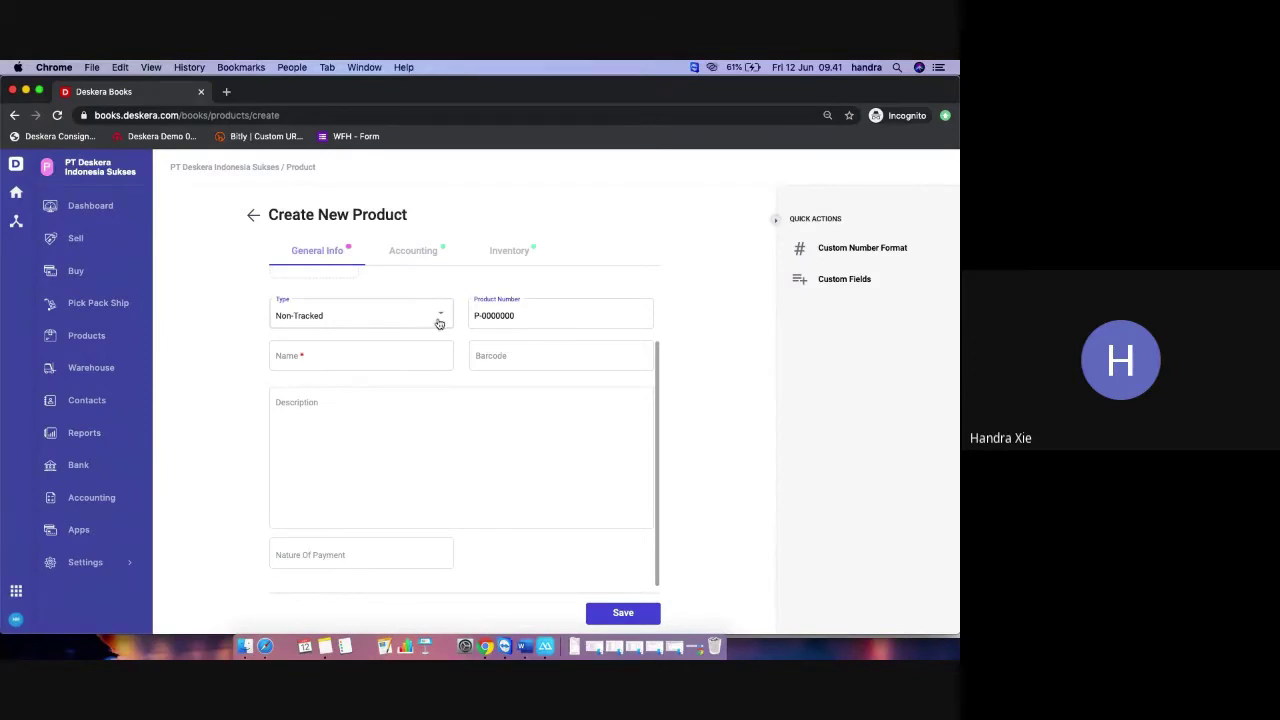
- Check the product number choices, the custom document numbering format settings and the description field without changing anything
{"action": "left_click", "coordinate": [497, 323]}
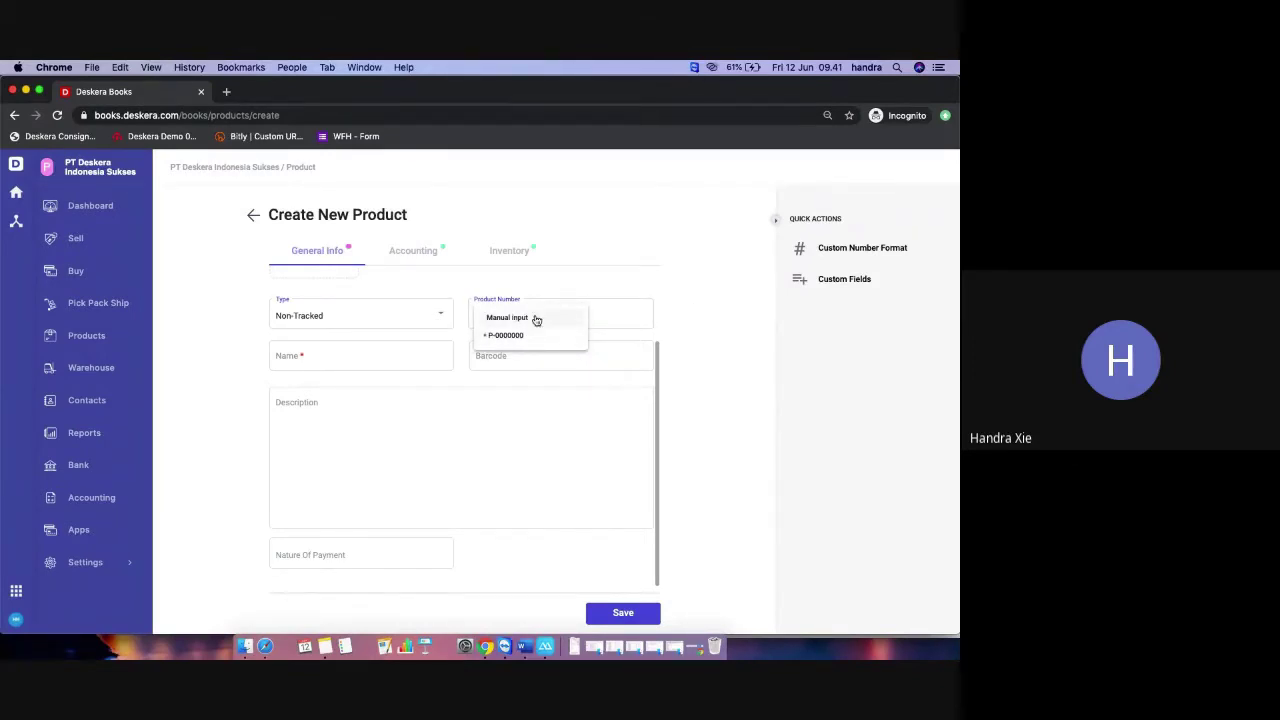
{"action": "left_click", "coordinate": [768, 248]}
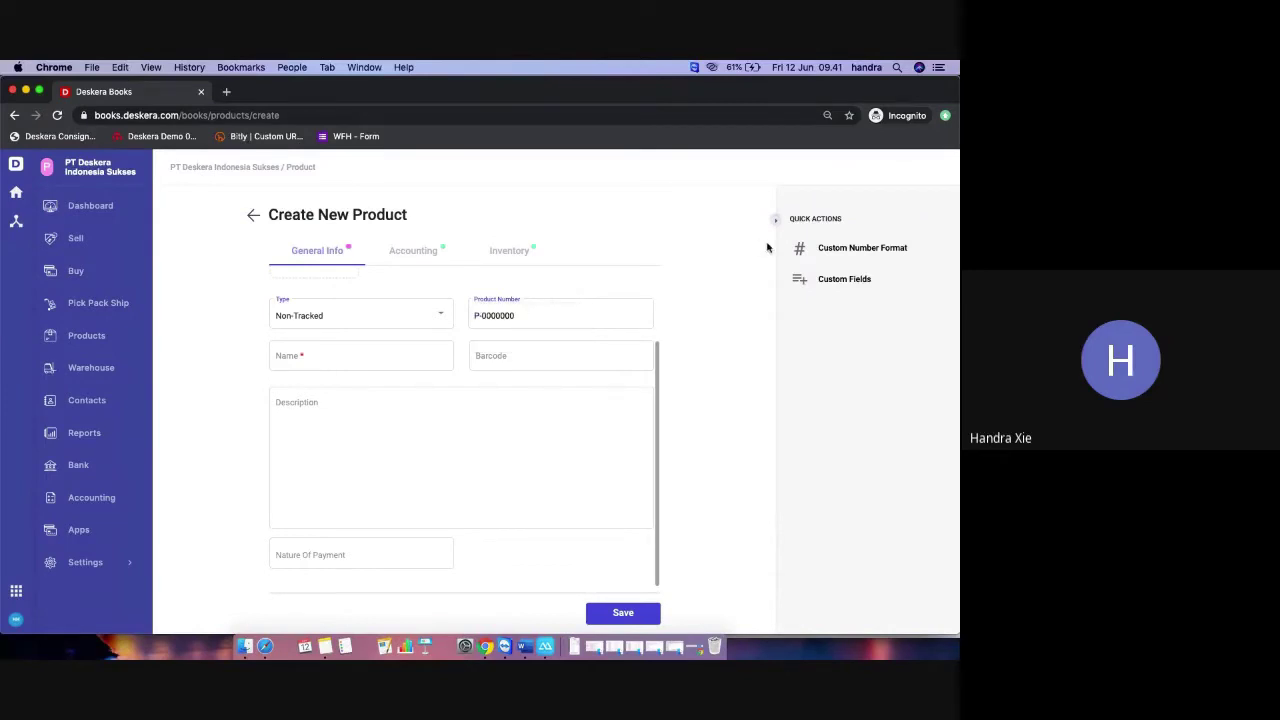
{"action": "left_click", "coordinate": [846, 252]}
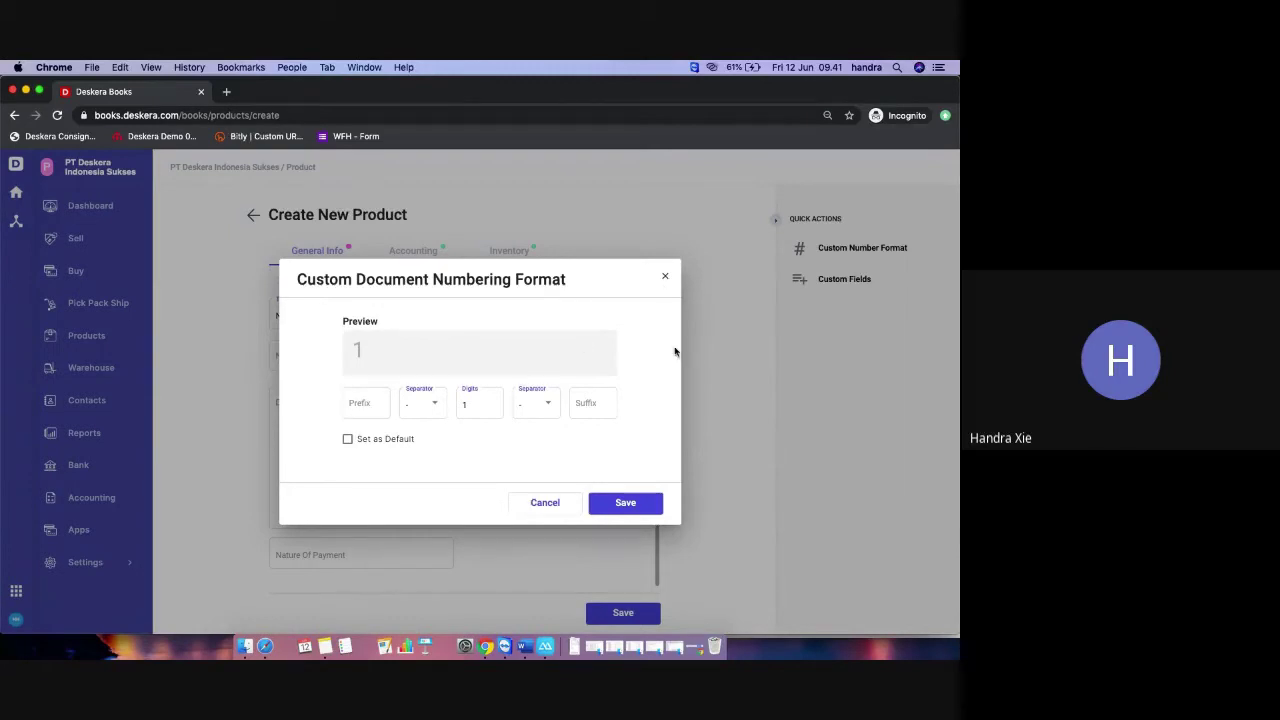
{"action": "left_click", "coordinate": [665, 276]}
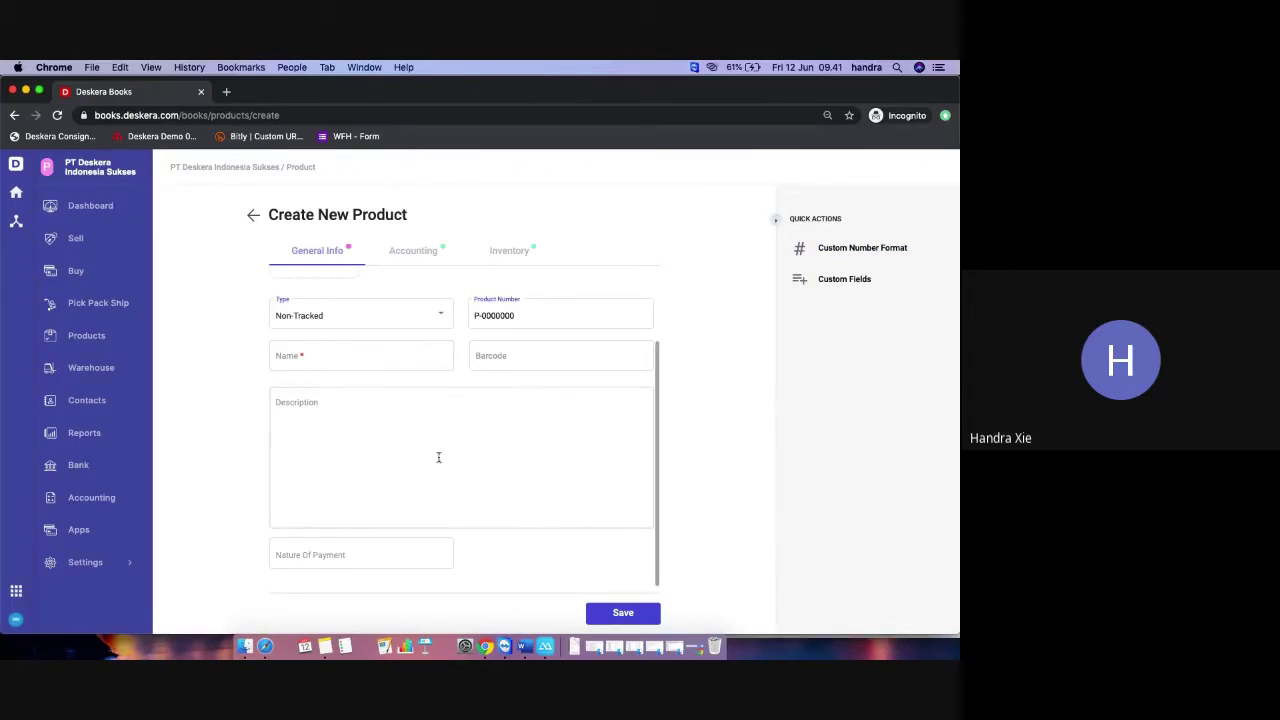
{"action": "left_click", "coordinate": [383, 446]}
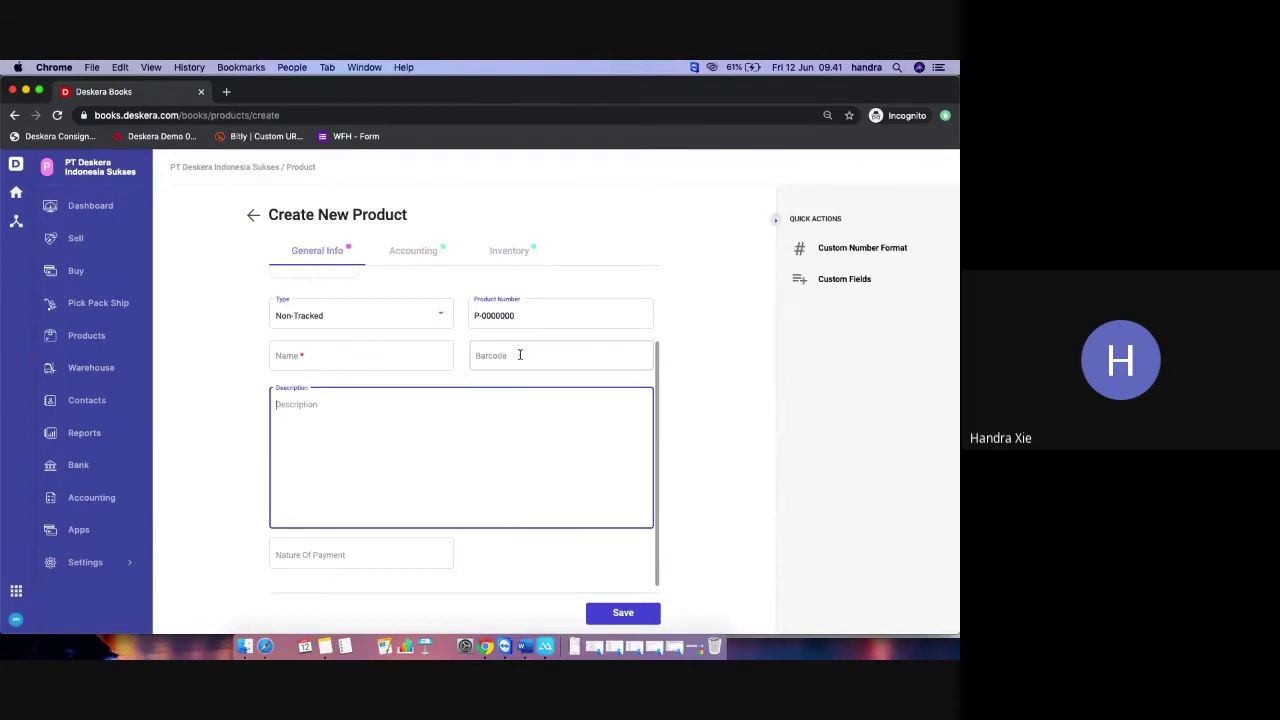
{"action": "left_click", "coordinate": [212, 364]}
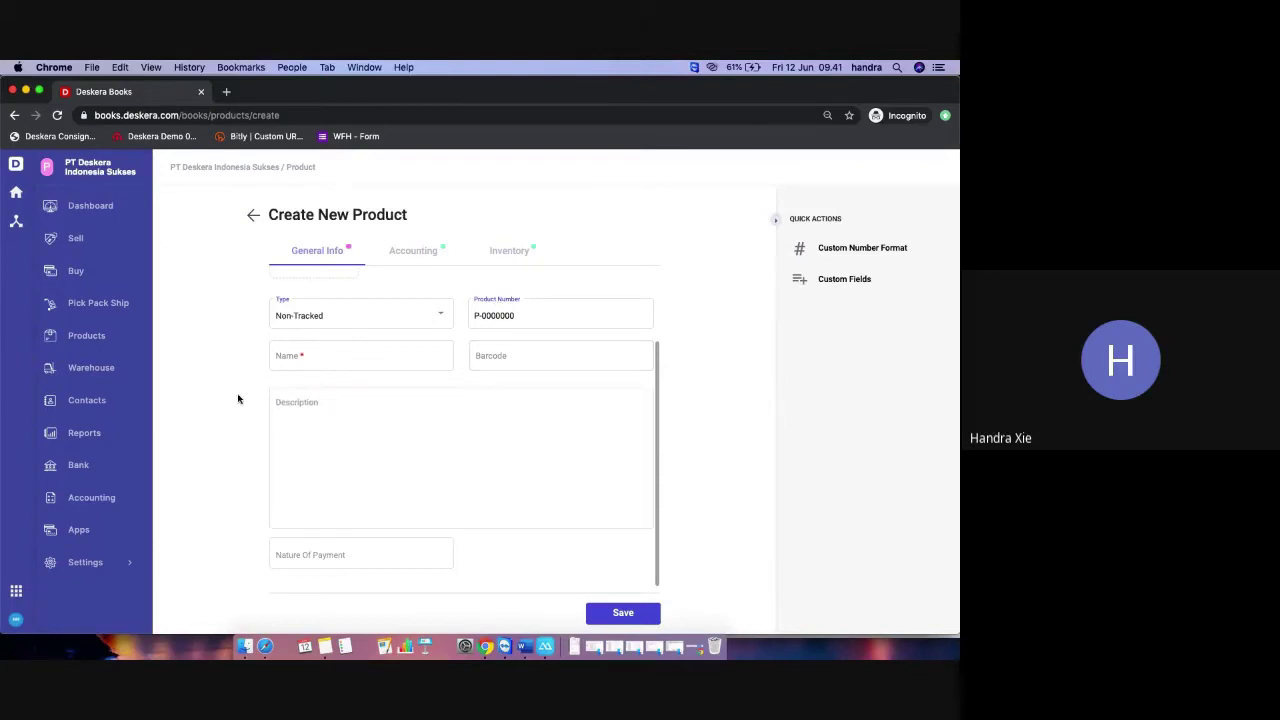
- Examine the non-tracked product's accounting settings, including the purchase and sales price fields
{"action": "left_click", "coordinate": [415, 254]}
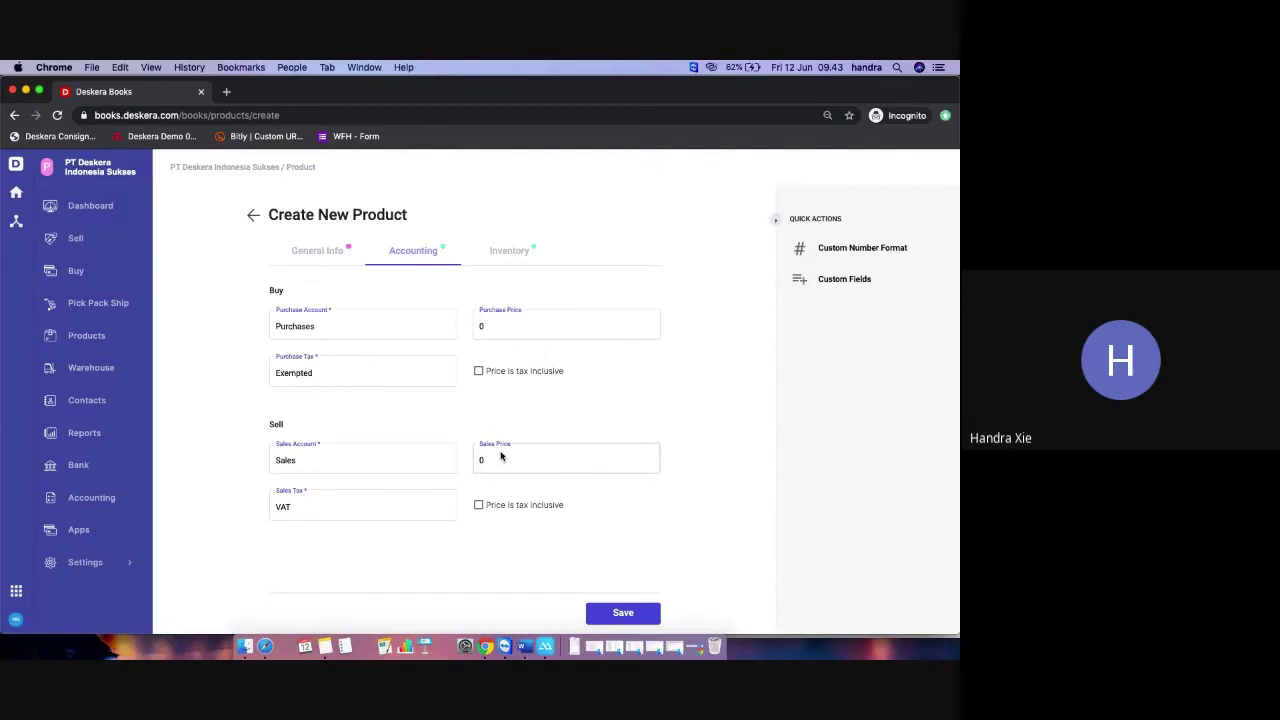
{"action": "left_click", "coordinate": [495, 326]}
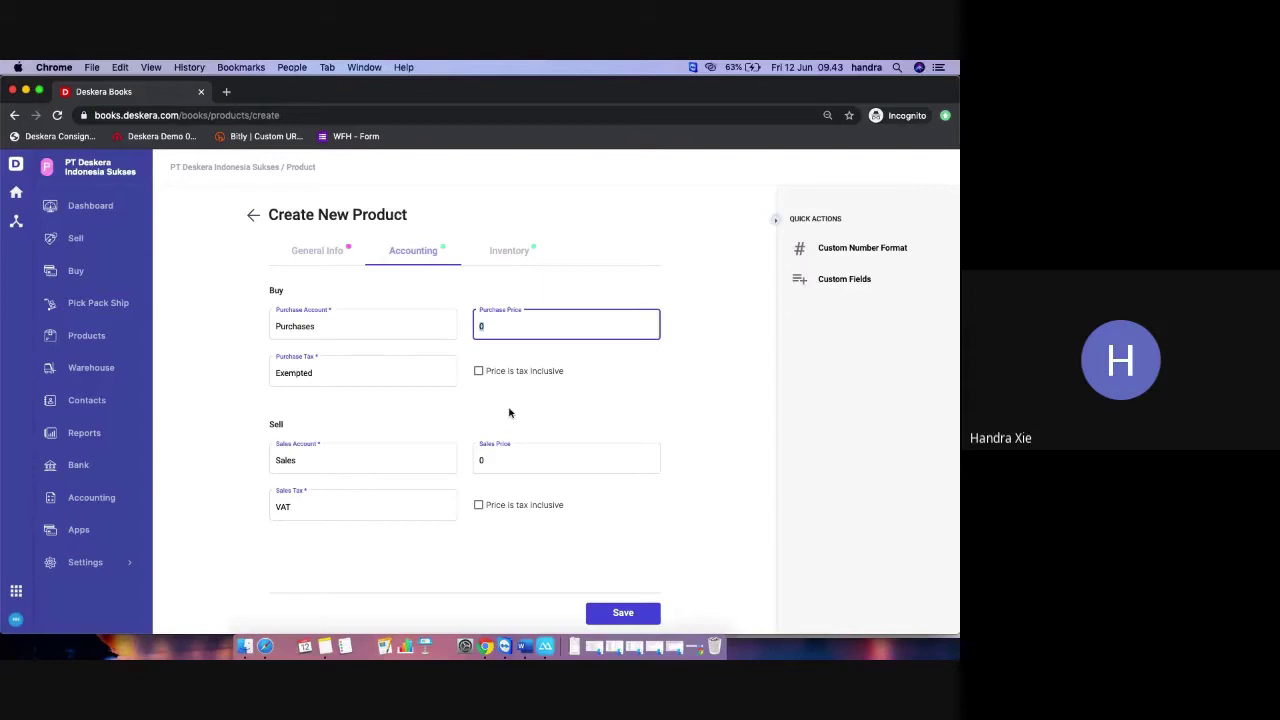
{"action": "left_click", "coordinate": [563, 429]}
{"action": "left_click", "coordinate": [492, 459]}
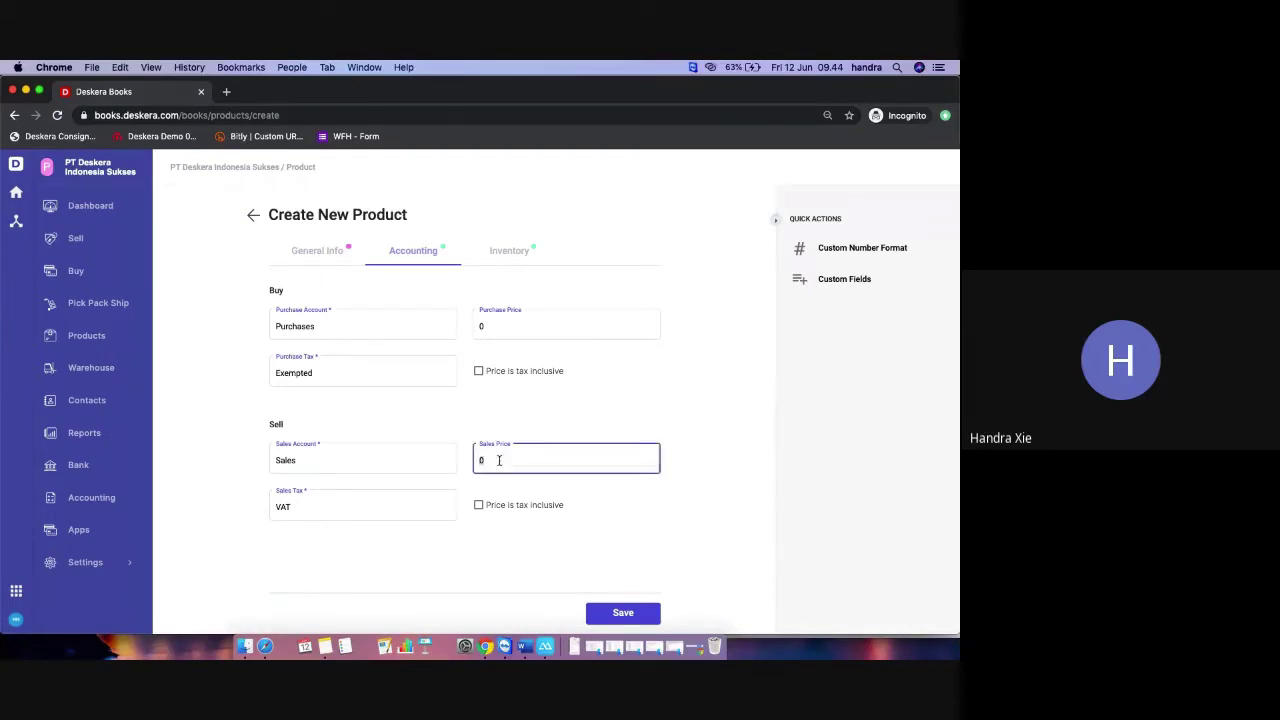
{"action": "left_click", "coordinate": [561, 427]}
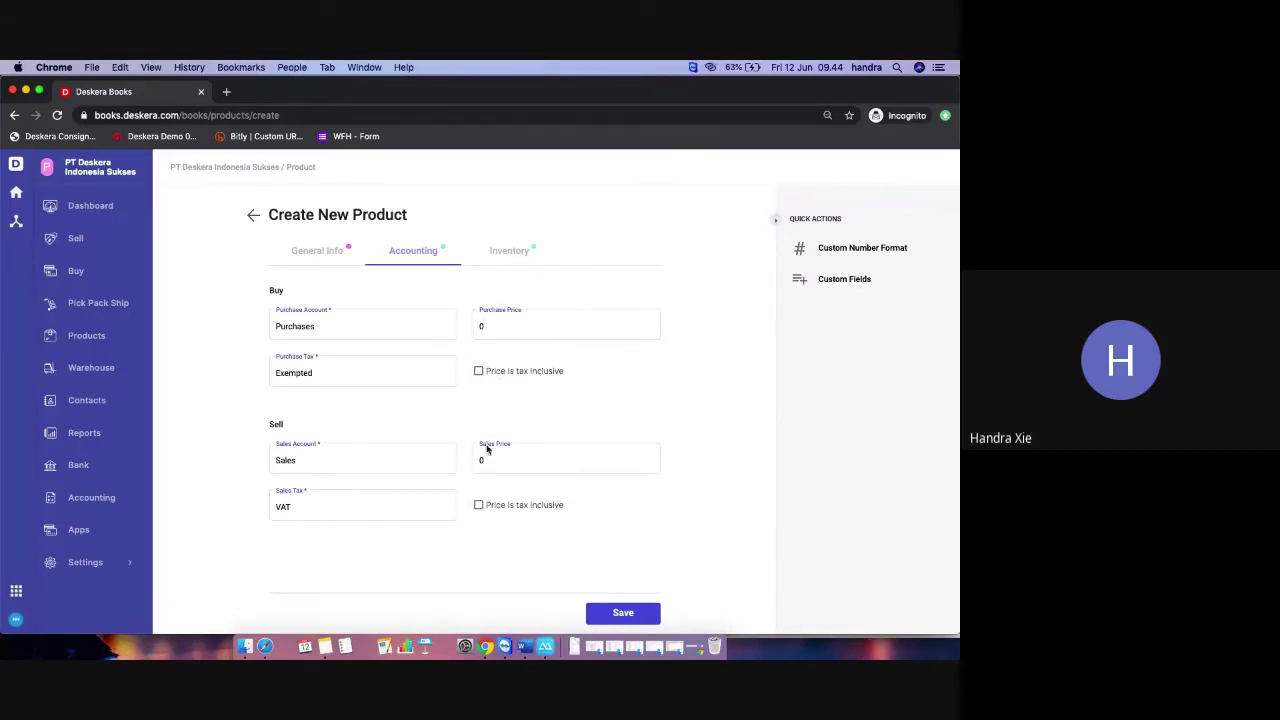
- Check the unit of measurement options for the non-tracked product and leave the form without saving
{"action": "left_click", "coordinate": [515, 251]}
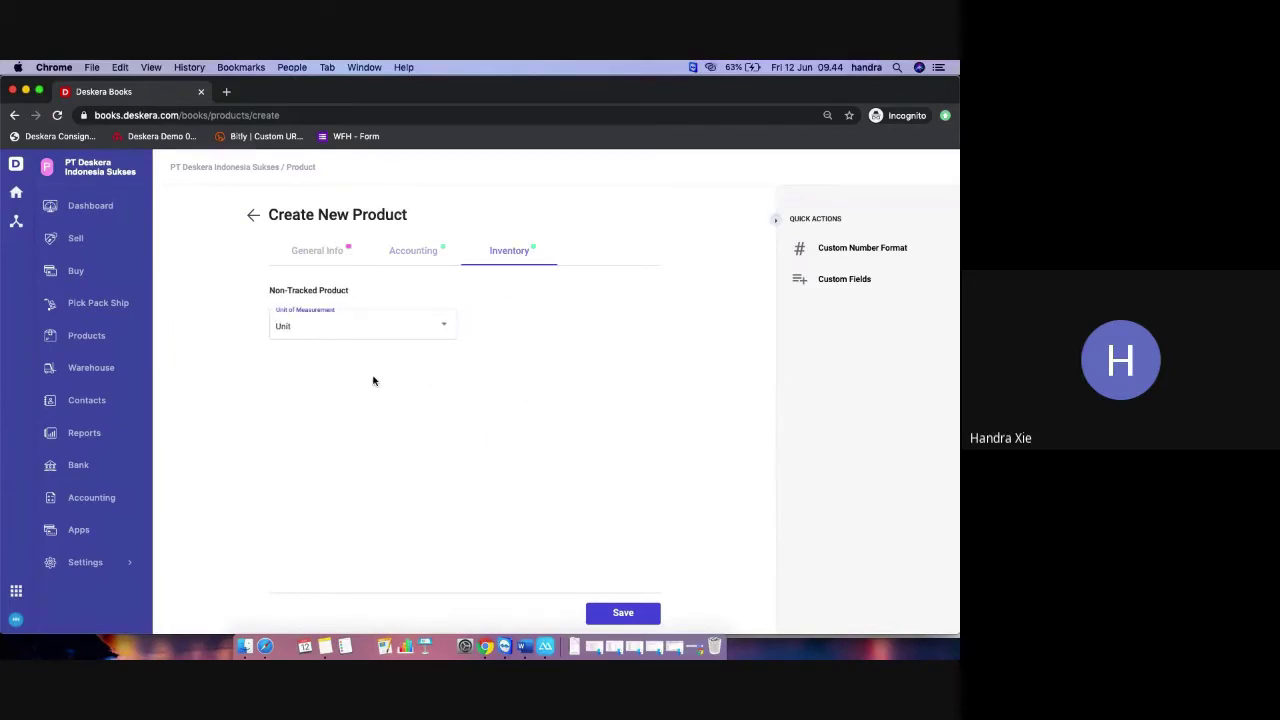
{"action": "left_click", "coordinate": [338, 318]}
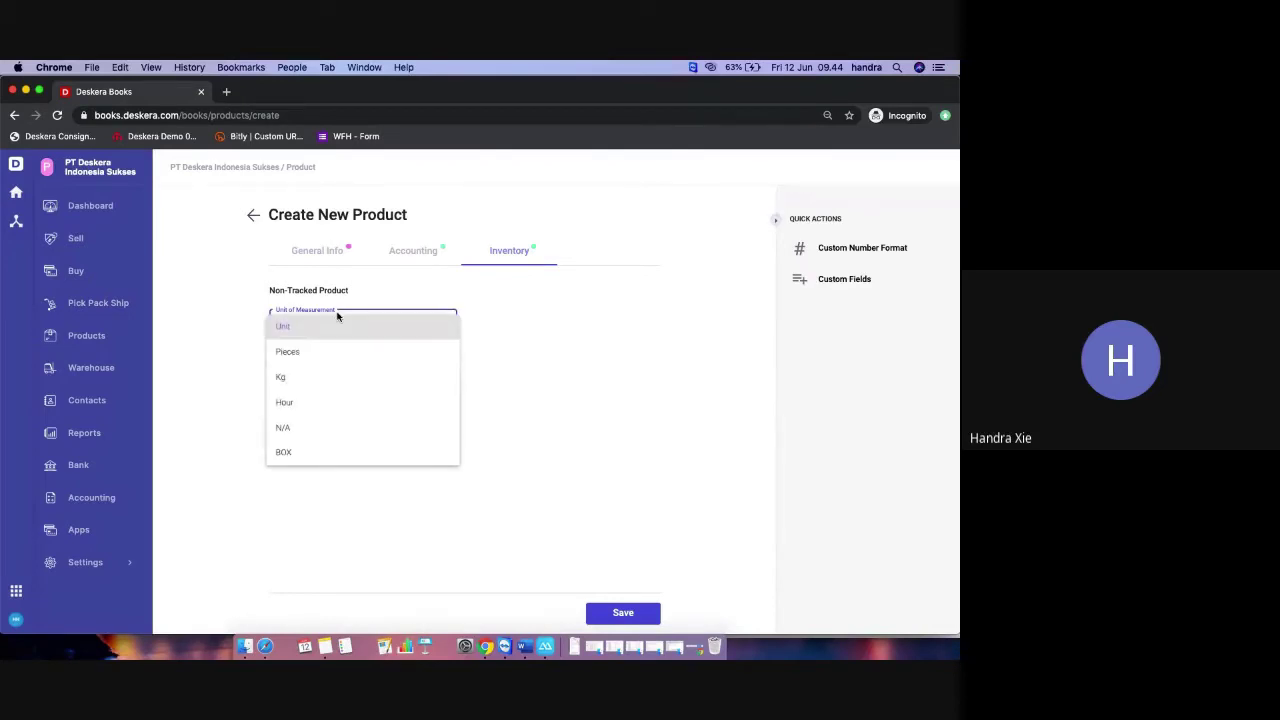
{"action": "left_click", "coordinate": [526, 381]}
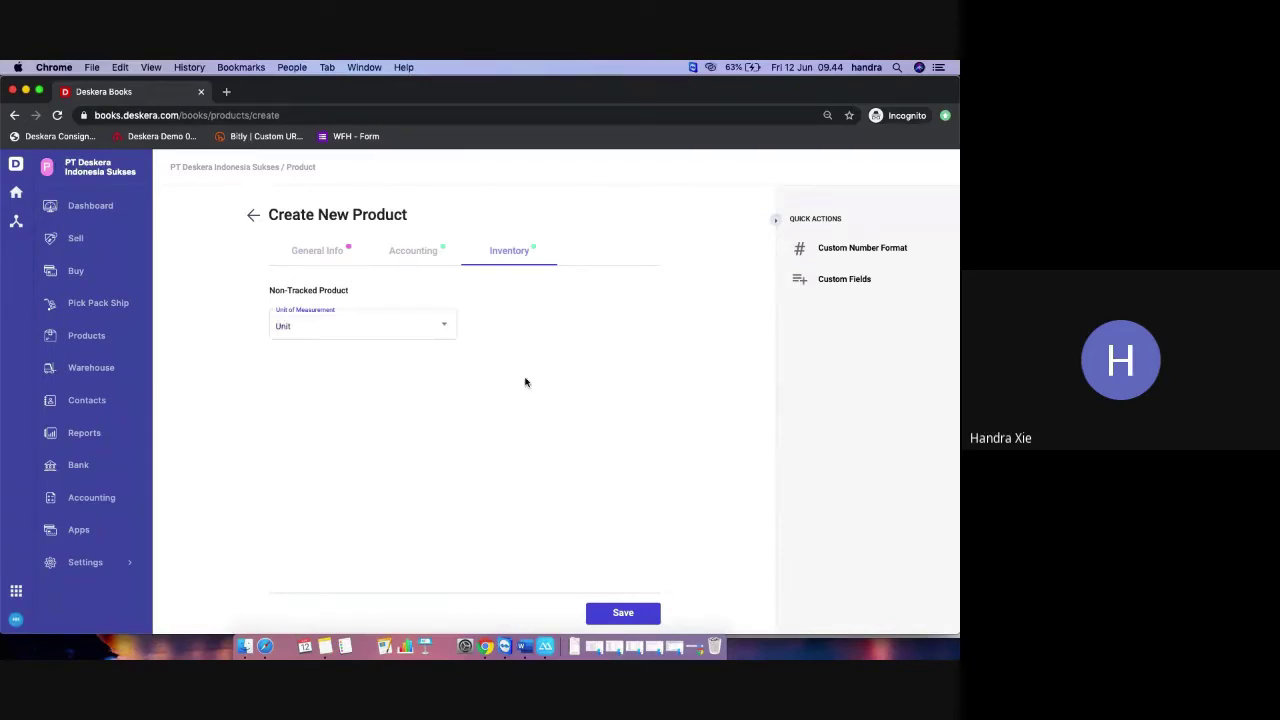
{"action": "left_click", "coordinate": [253, 214]}
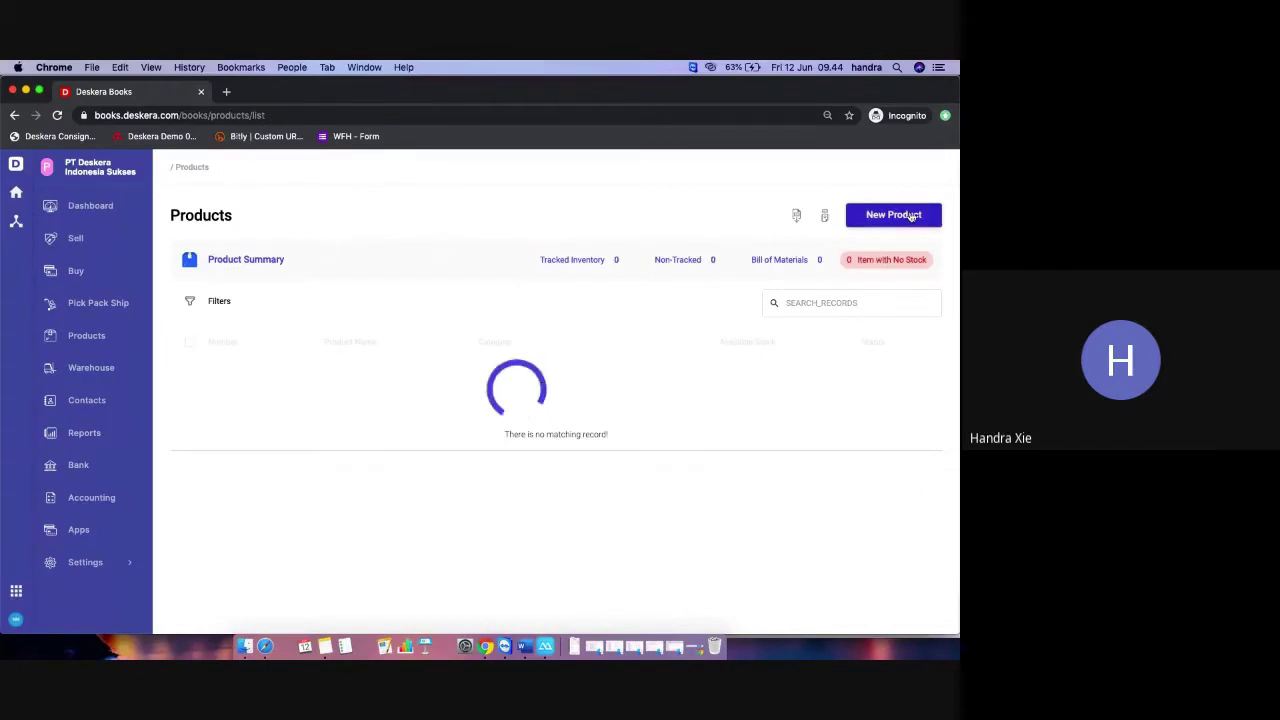
- Start another new product with the type Tracked and view its inventory settings
{"action": "left_click", "coordinate": [893, 214]}
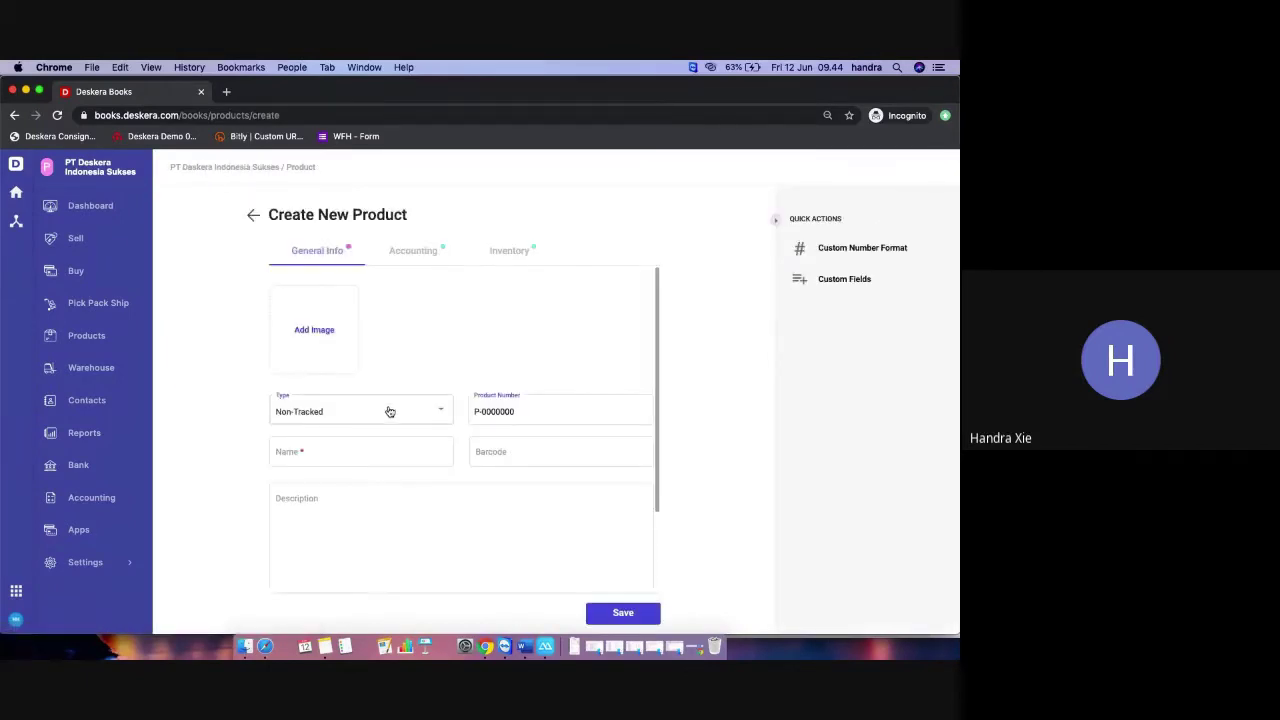
{"action": "left_click", "coordinate": [390, 409]}
{"action": "left_click", "coordinate": [379, 445]}
{"action": "left_click", "coordinate": [508, 256]}
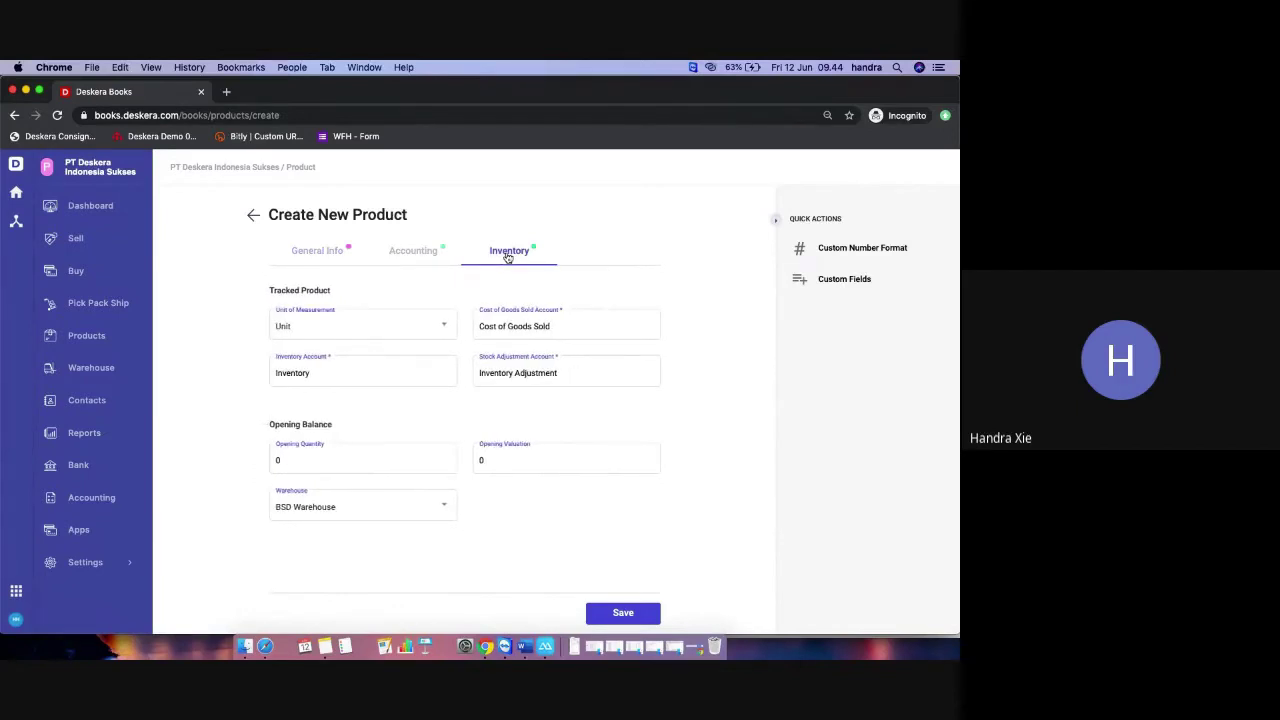
- Review the tracked product's accounting settings and opening balance warehouse options, and return to the products list without saving
{"action": "left_click", "coordinate": [416, 252]}
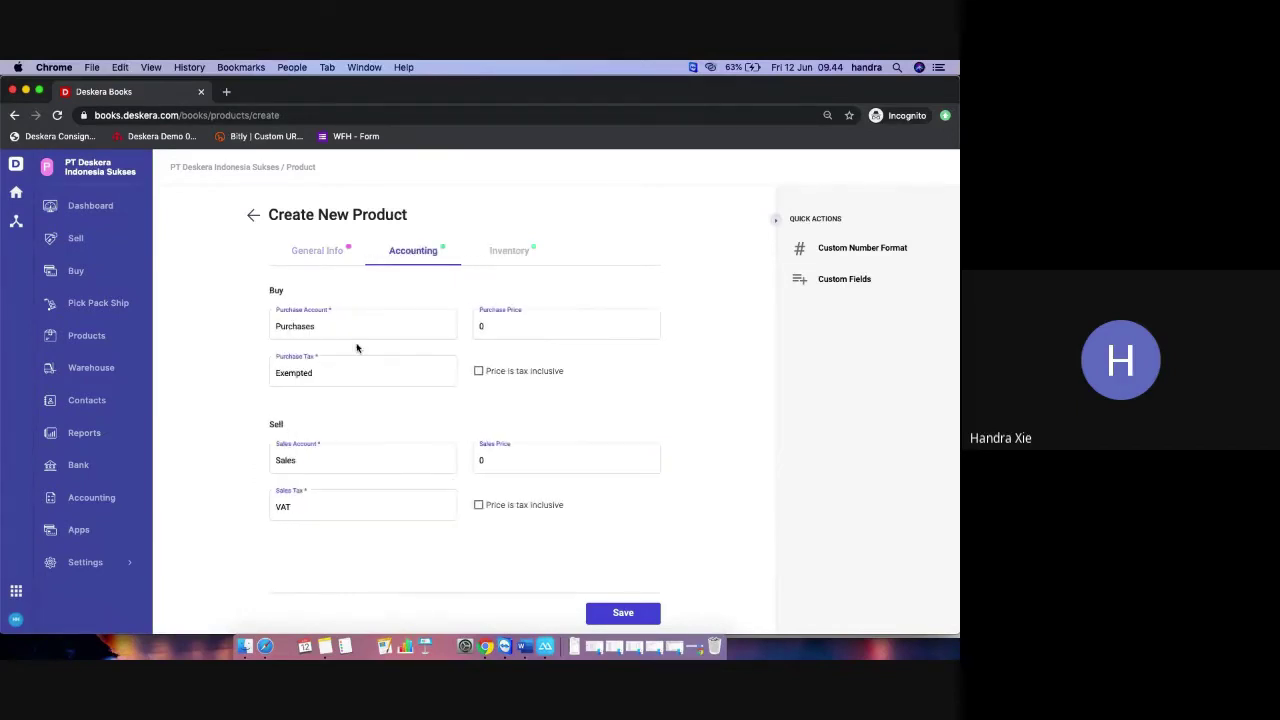
{"action": "left_click", "coordinate": [502, 253]}
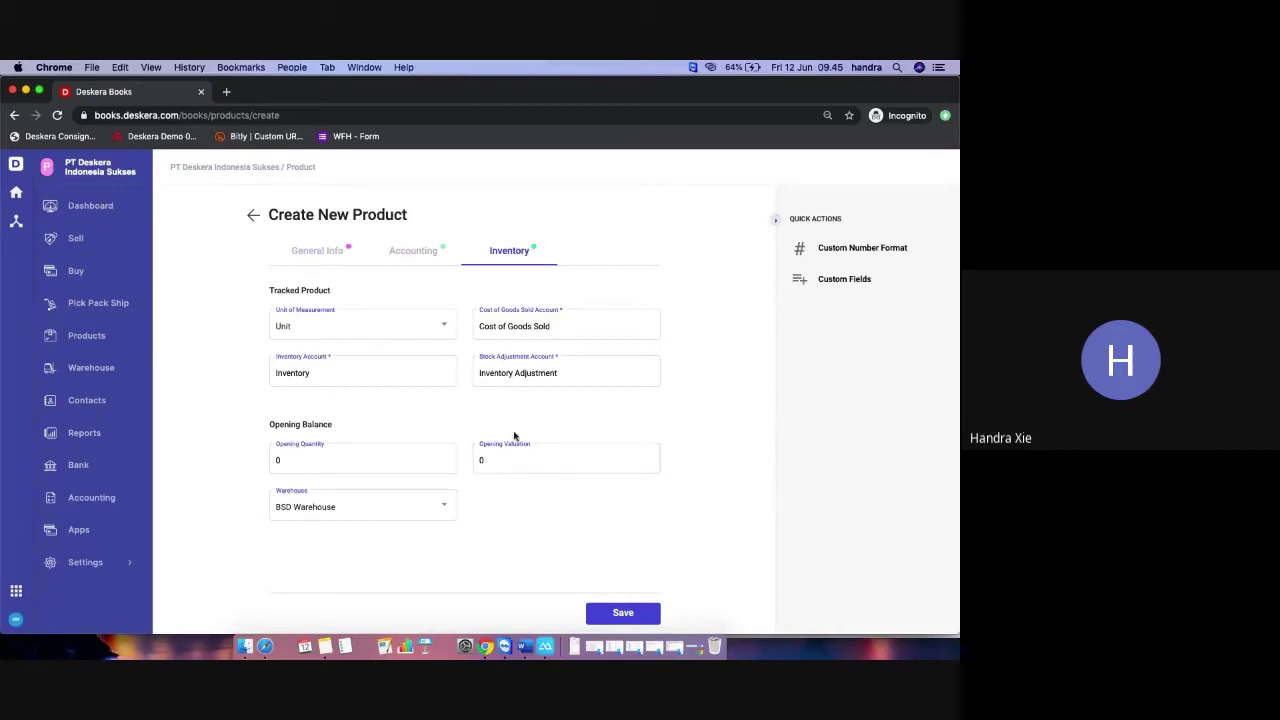
{"action": "left_click", "coordinate": [423, 513]}
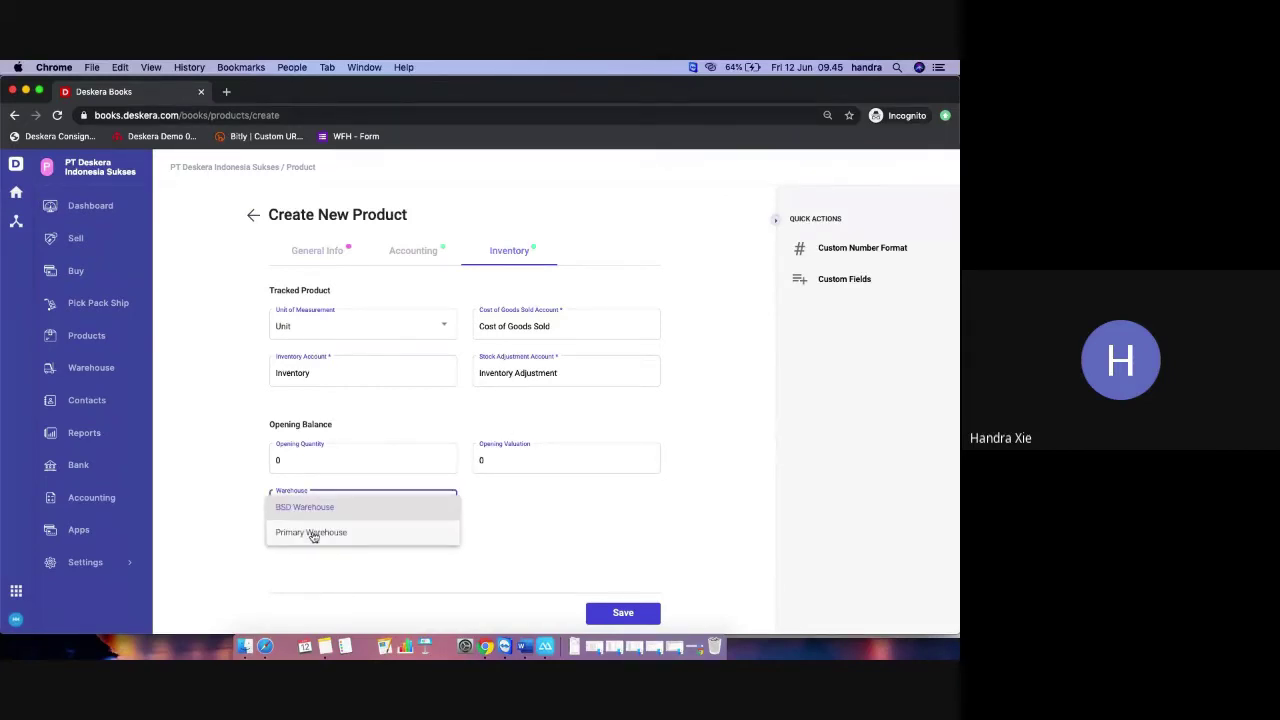
{"action": "left_click", "coordinate": [548, 527]}
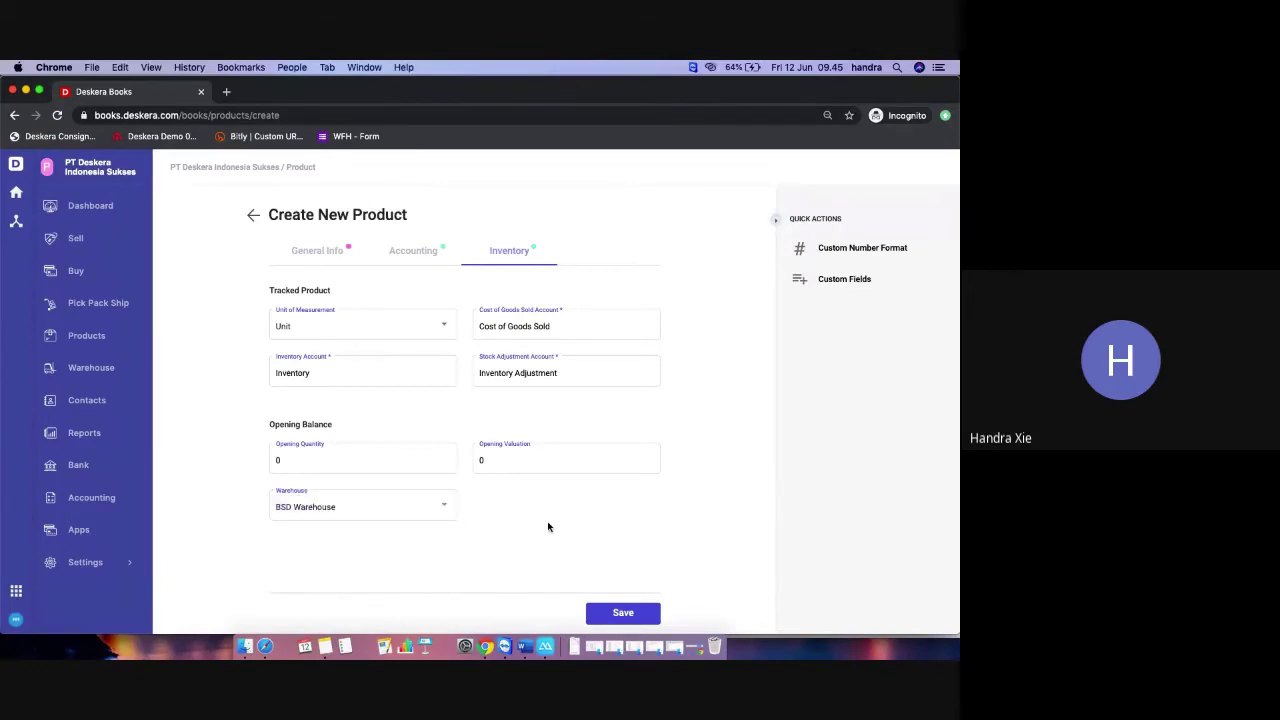
{"action": "left_click", "coordinate": [253, 216]}
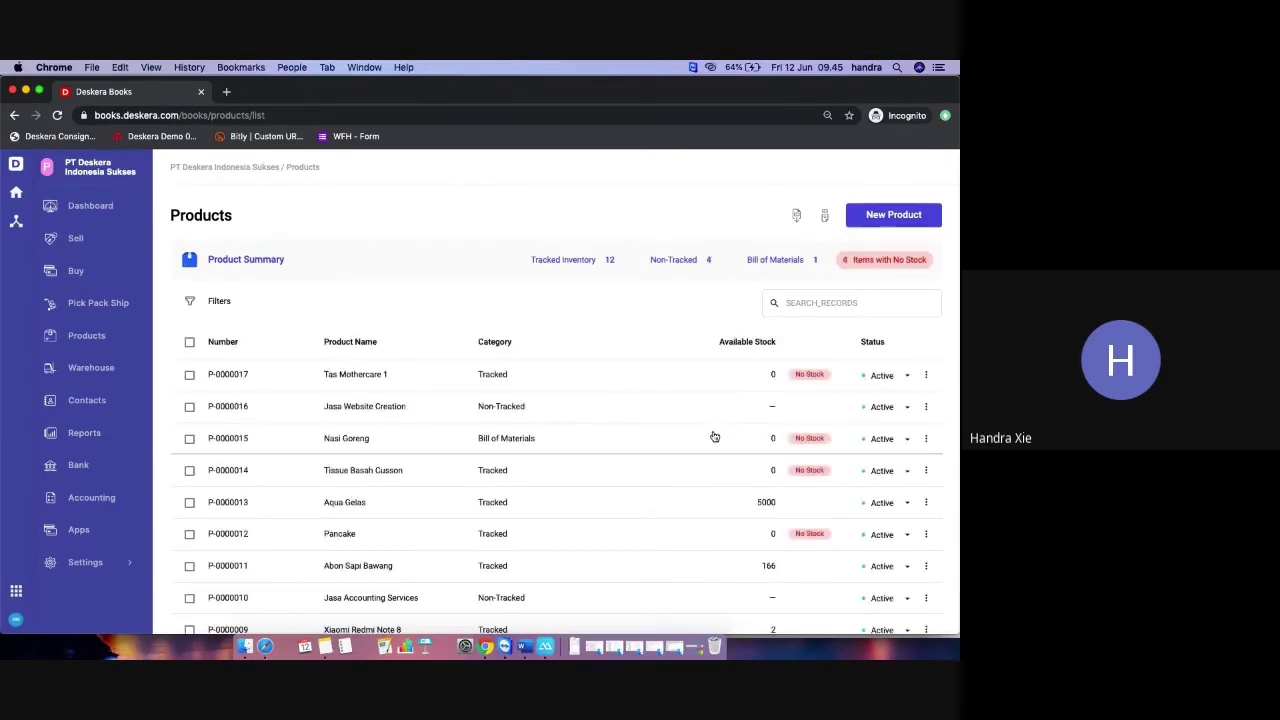
- Open the Bill of Materials product Nasi Goreng for editing and view its inventory settings
{"action": "scroll", "coordinate": [714, 437], "scroll_direction": "down", "scroll_amount": 2}
{"action": "scroll", "coordinate": [712, 435], "scroll_direction": "down", "scroll_amount": 1}
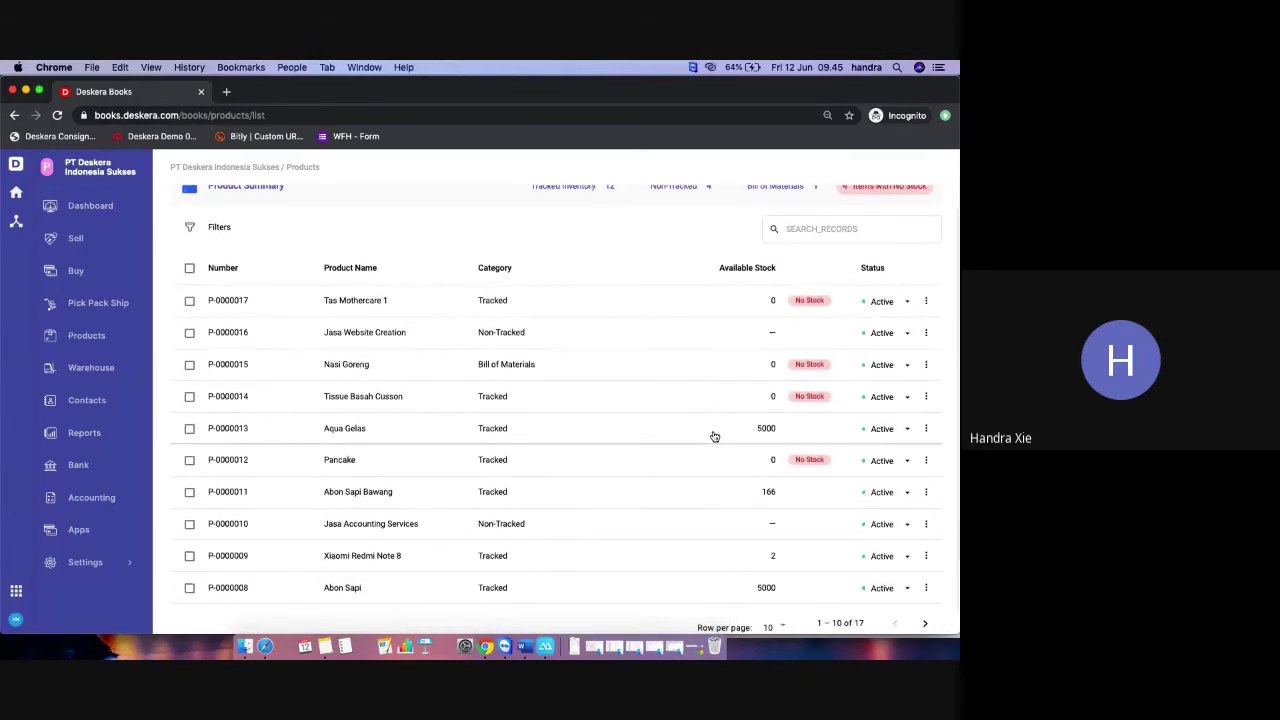
{"action": "left_click", "coordinate": [449, 354]}
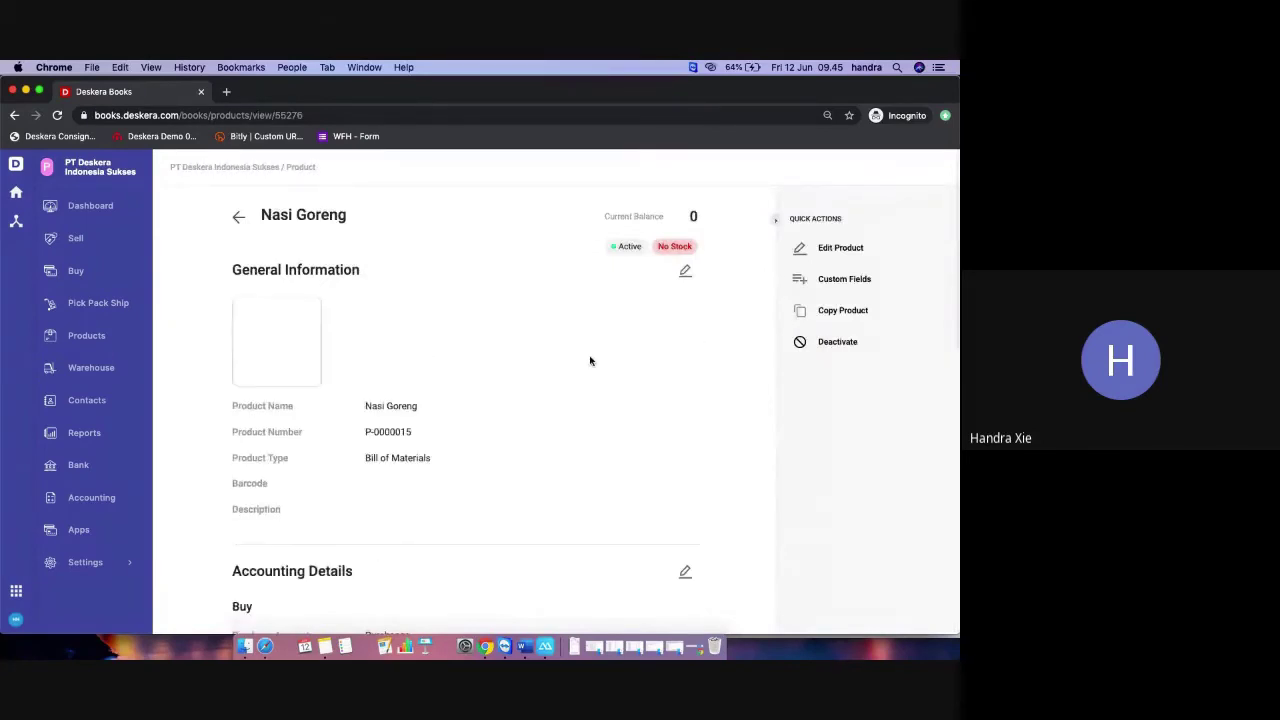
{"action": "left_click", "coordinate": [843, 255]}
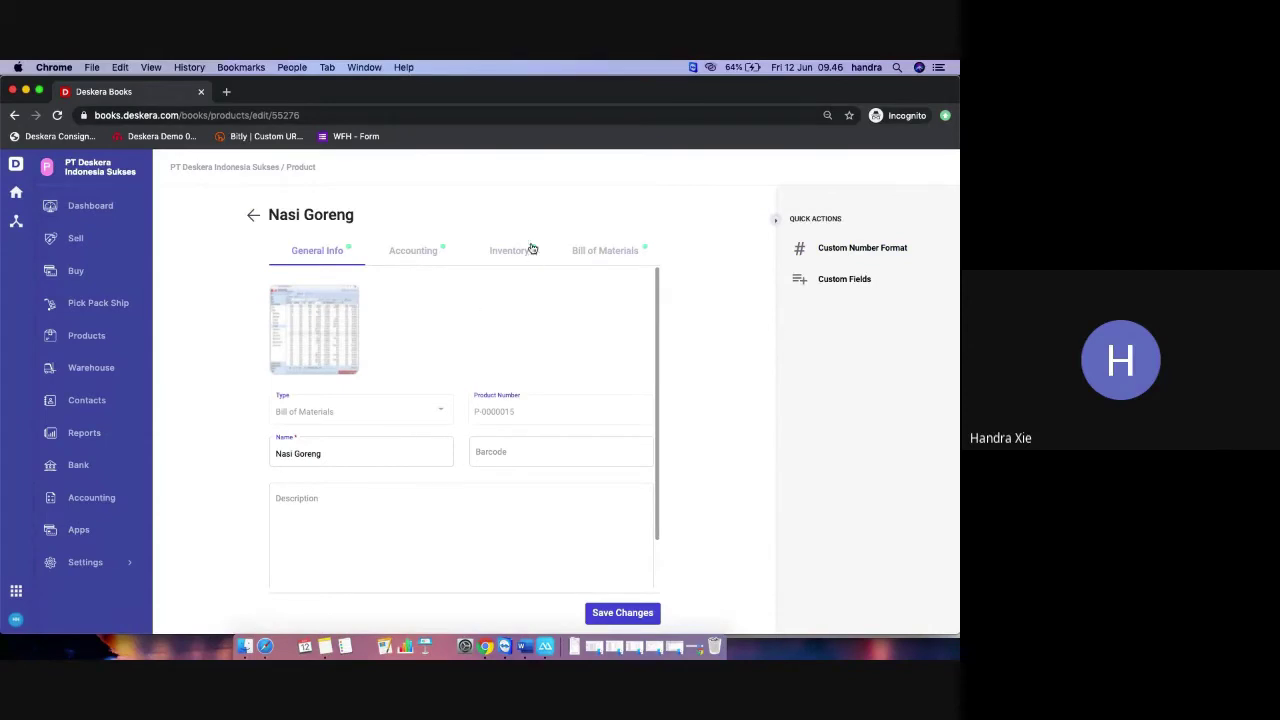
{"action": "left_click", "coordinate": [502, 259]}
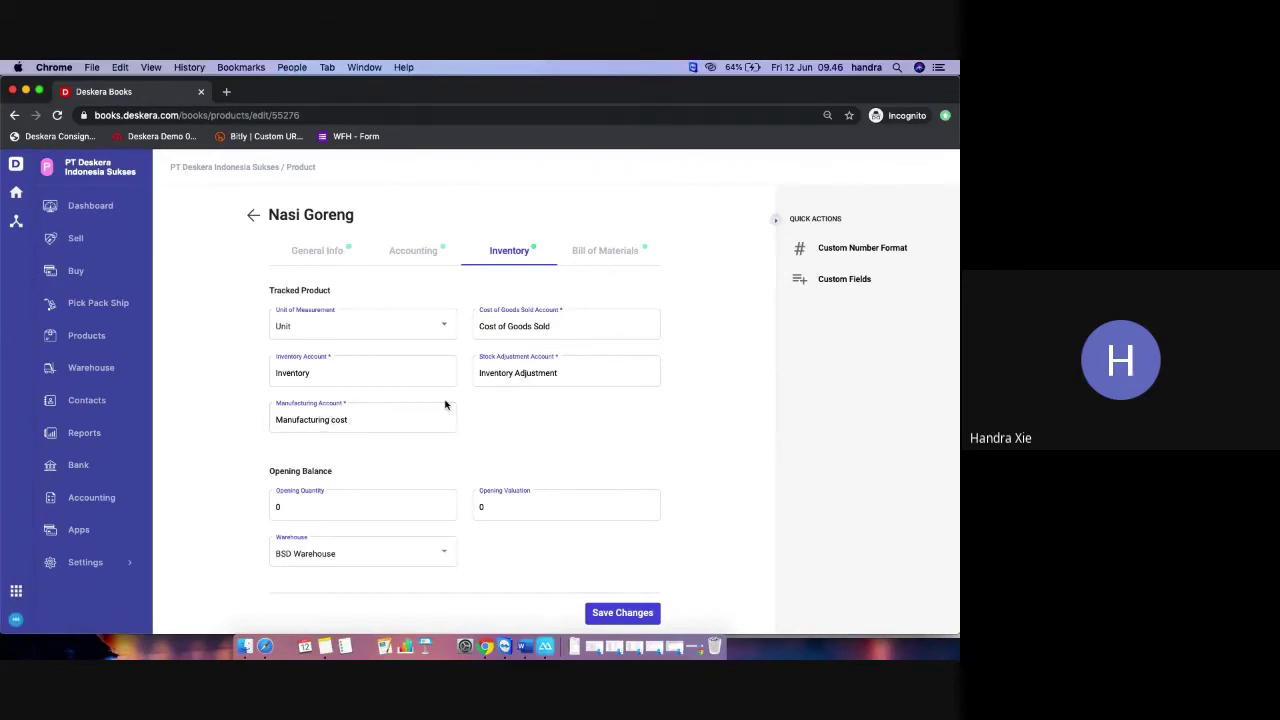
- Review Nasi Goreng's component products and additional costs, adding and removing an empty component row, and return to the products list without saving
{"action": "left_click", "coordinate": [598, 259]}
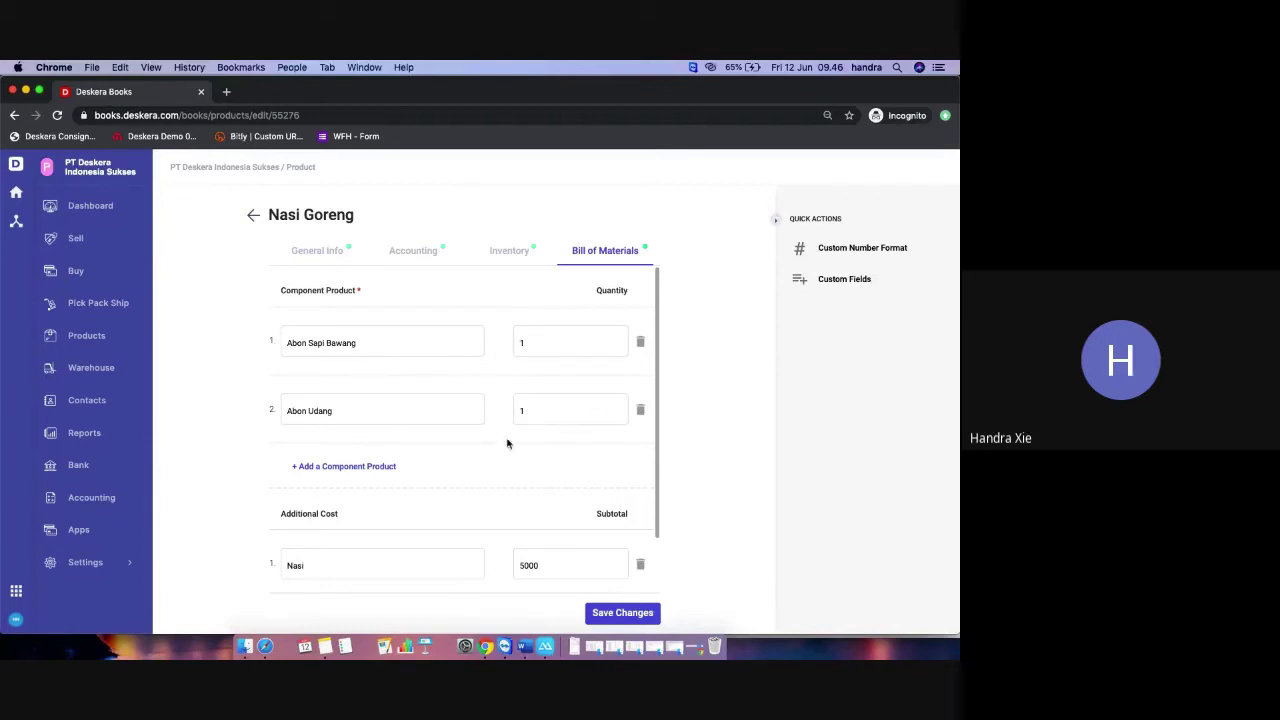
{"action": "scroll", "coordinate": [491, 337], "scroll_direction": "down", "scroll_amount": 1}
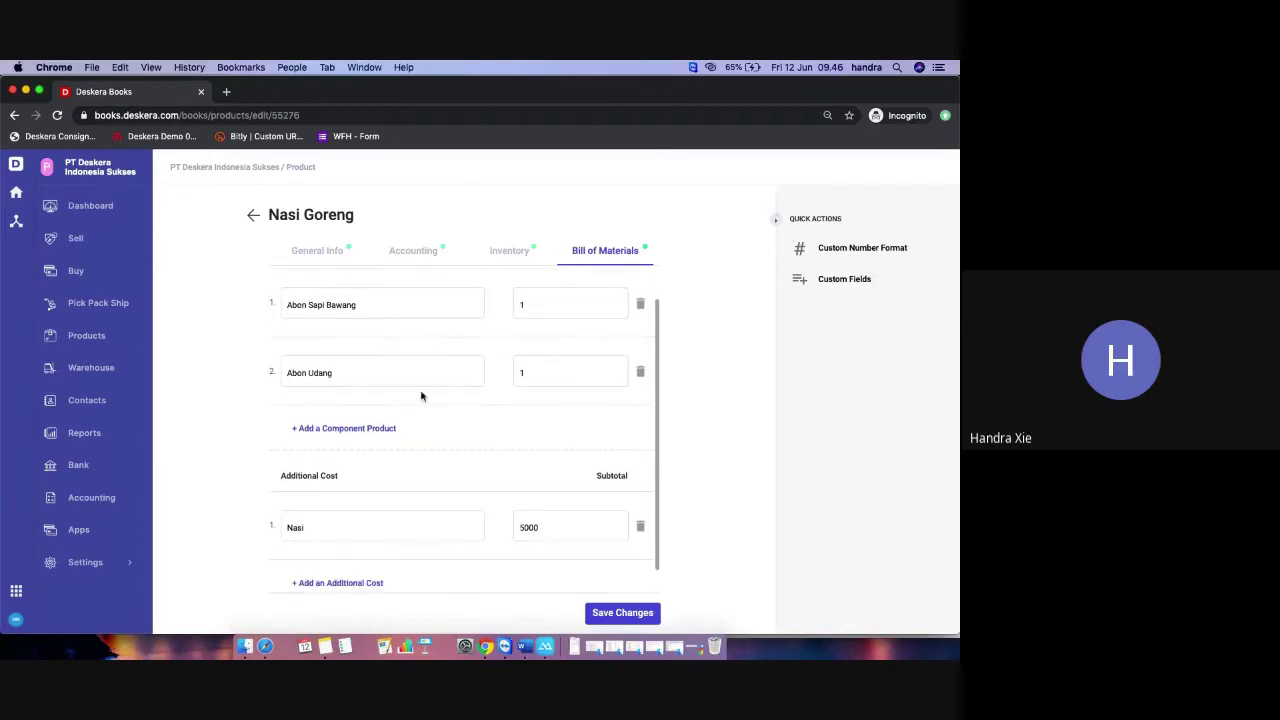
{"action": "scroll", "coordinate": [466, 480], "scroll_direction": "down", "scroll_amount": 2}
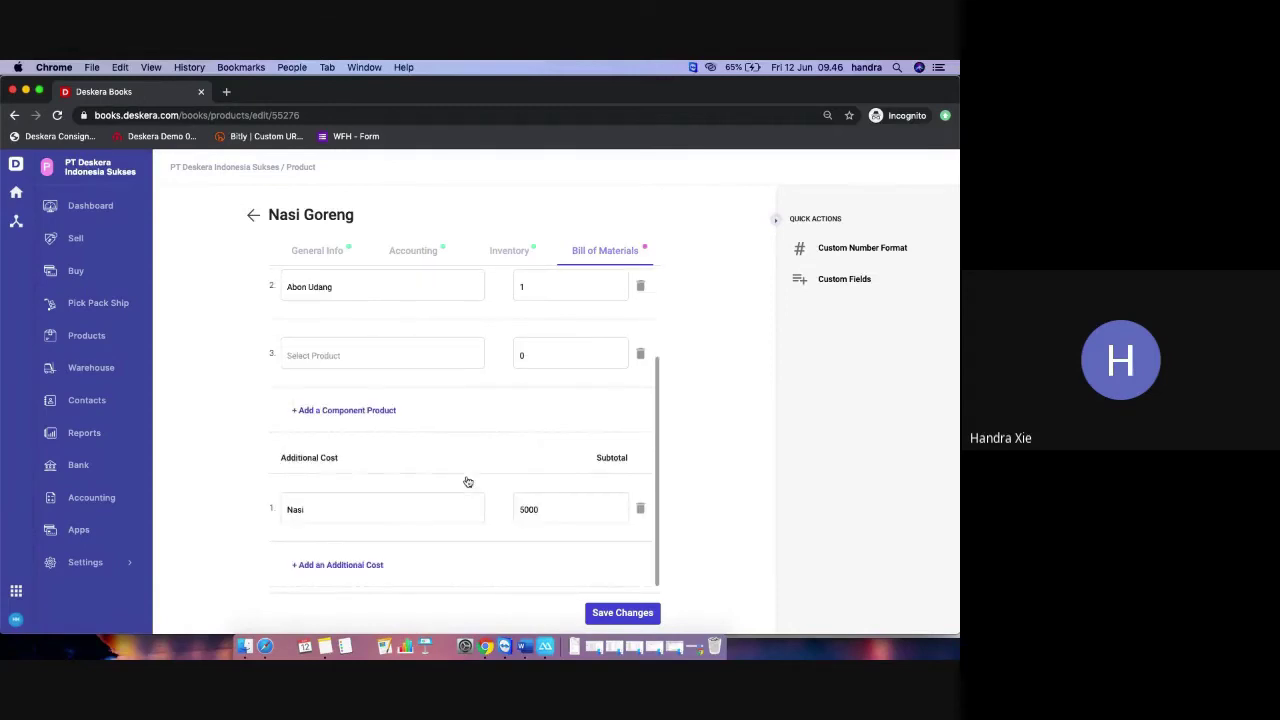
{"action": "left_click", "coordinate": [640, 354]}
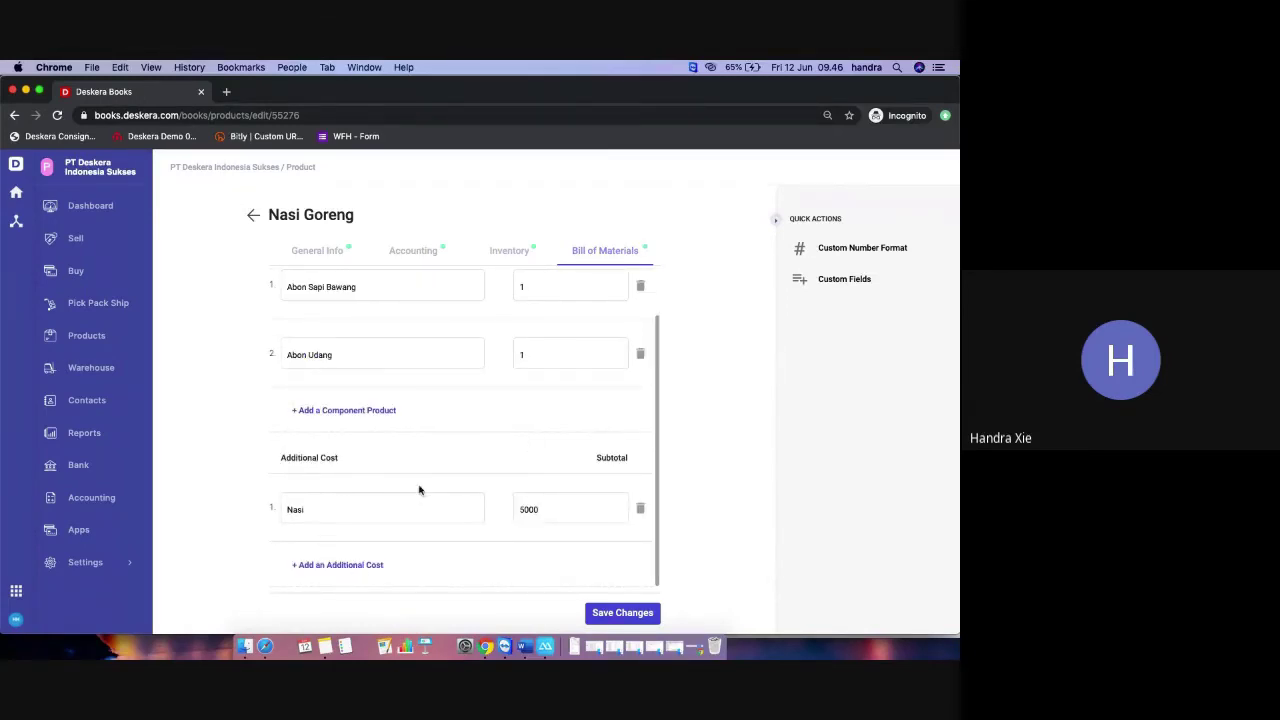
{"action": "scroll", "coordinate": [507, 364], "scroll_direction": "up", "scroll_amount": 1}
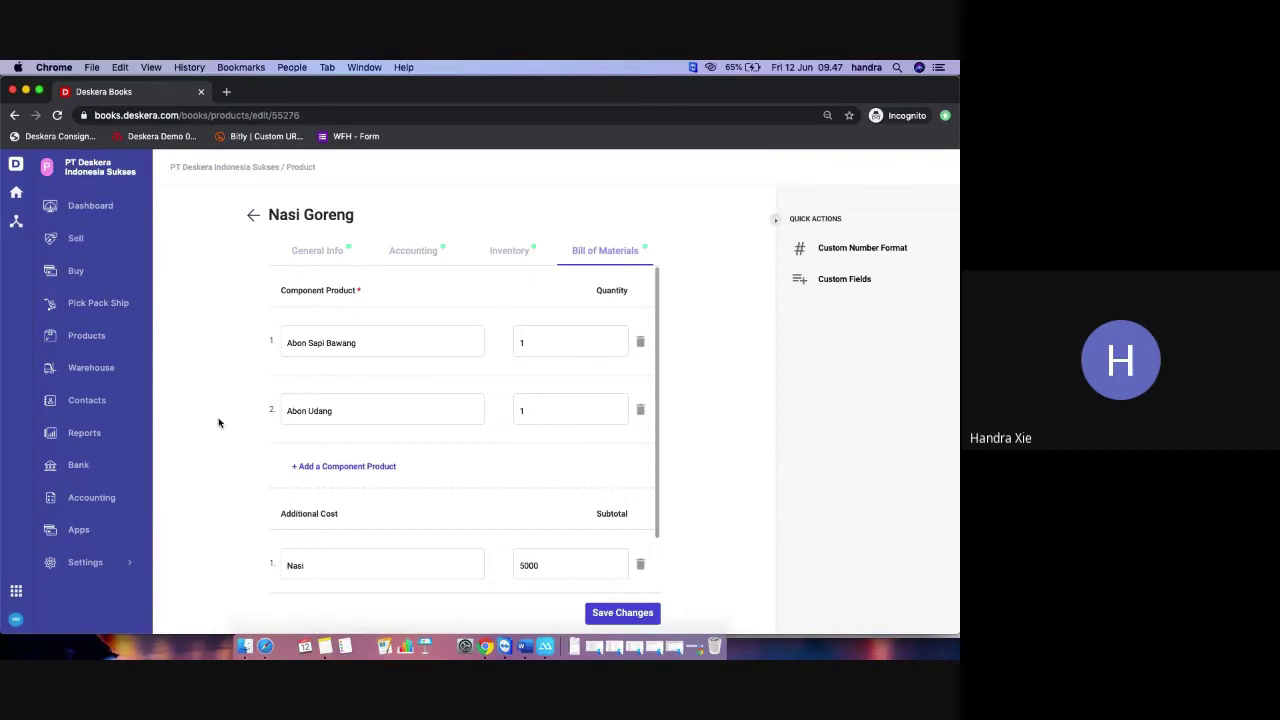
{"action": "left_click", "coordinate": [89, 344]}
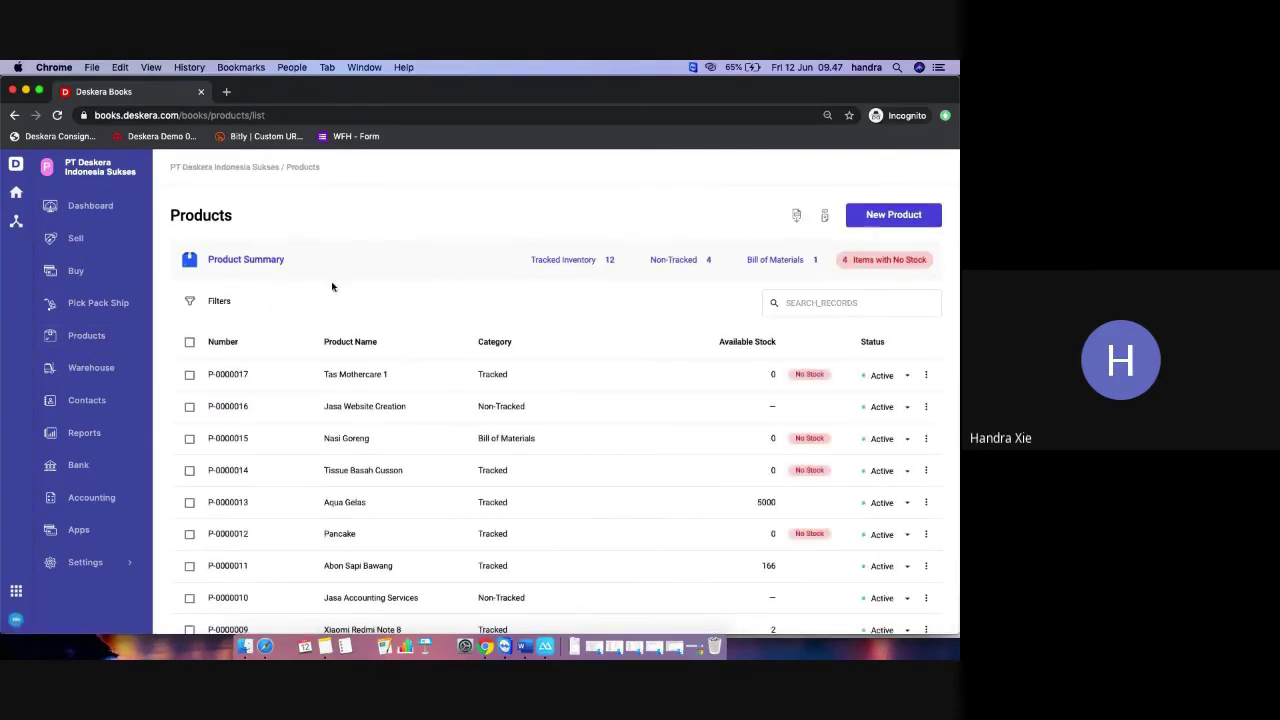
- Start a new warehouse, go through its address, city, state, zip code and country fields, and cancel without saving
{"action": "left_click", "coordinate": [92, 372]}
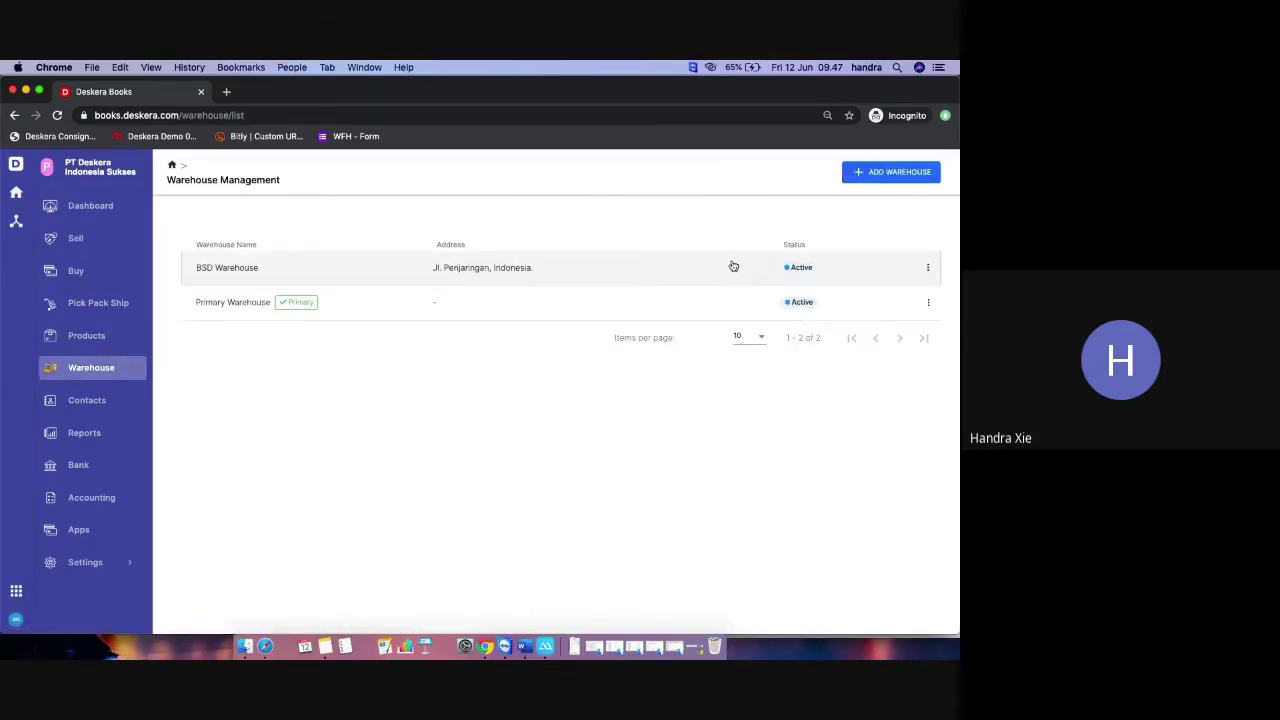
{"action": "left_click", "coordinate": [862, 185]}
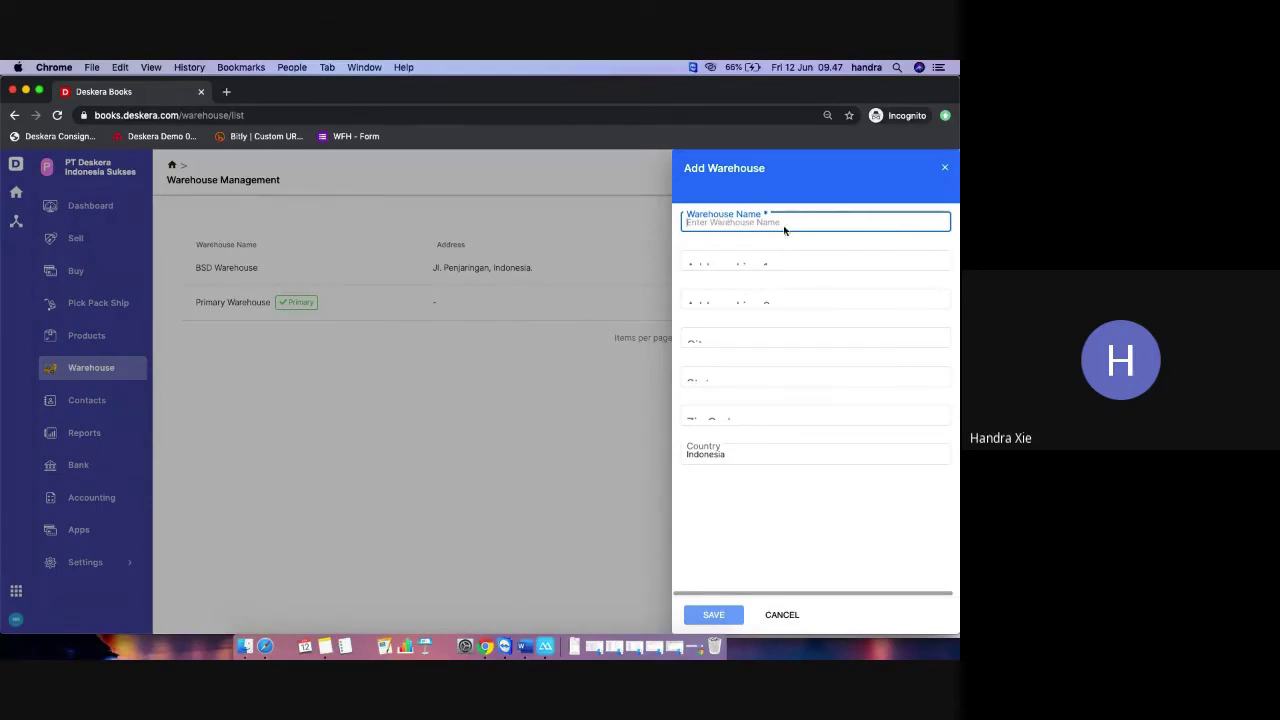
{"action": "left_click", "coordinate": [765, 262]}
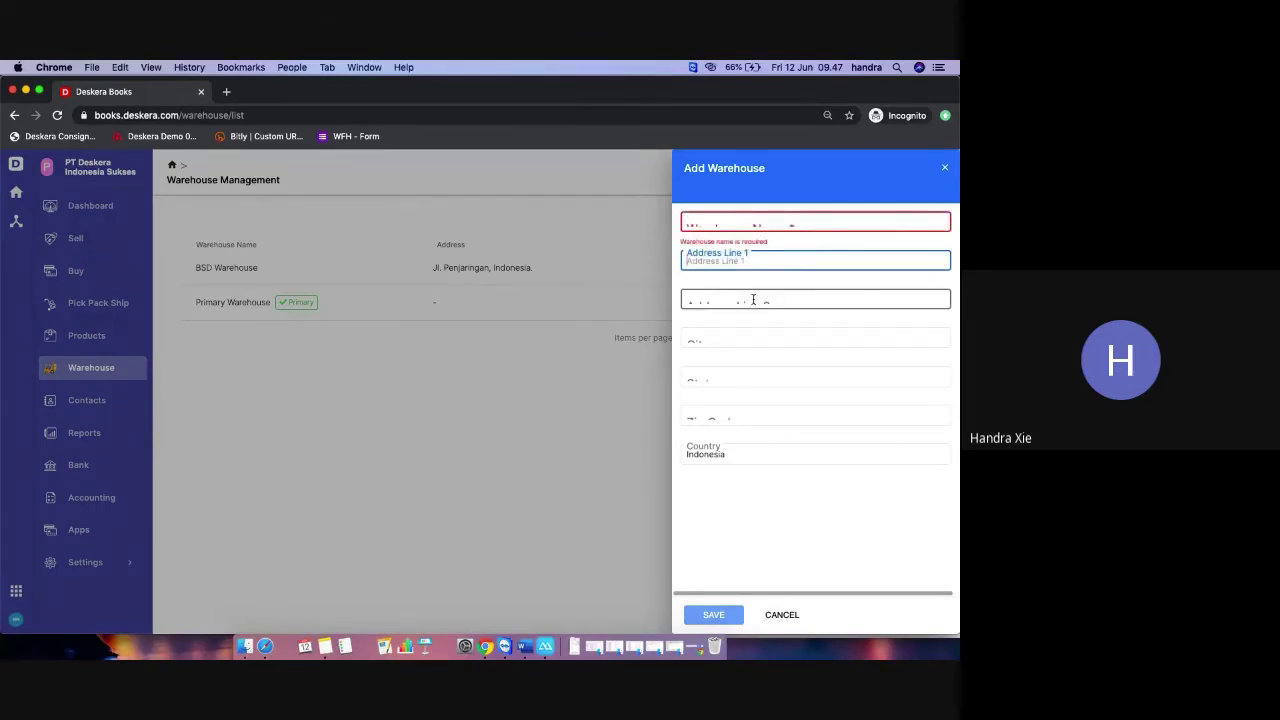
{"action": "left_click", "coordinate": [751, 300]}
{"action": "left_click", "coordinate": [748, 342]}
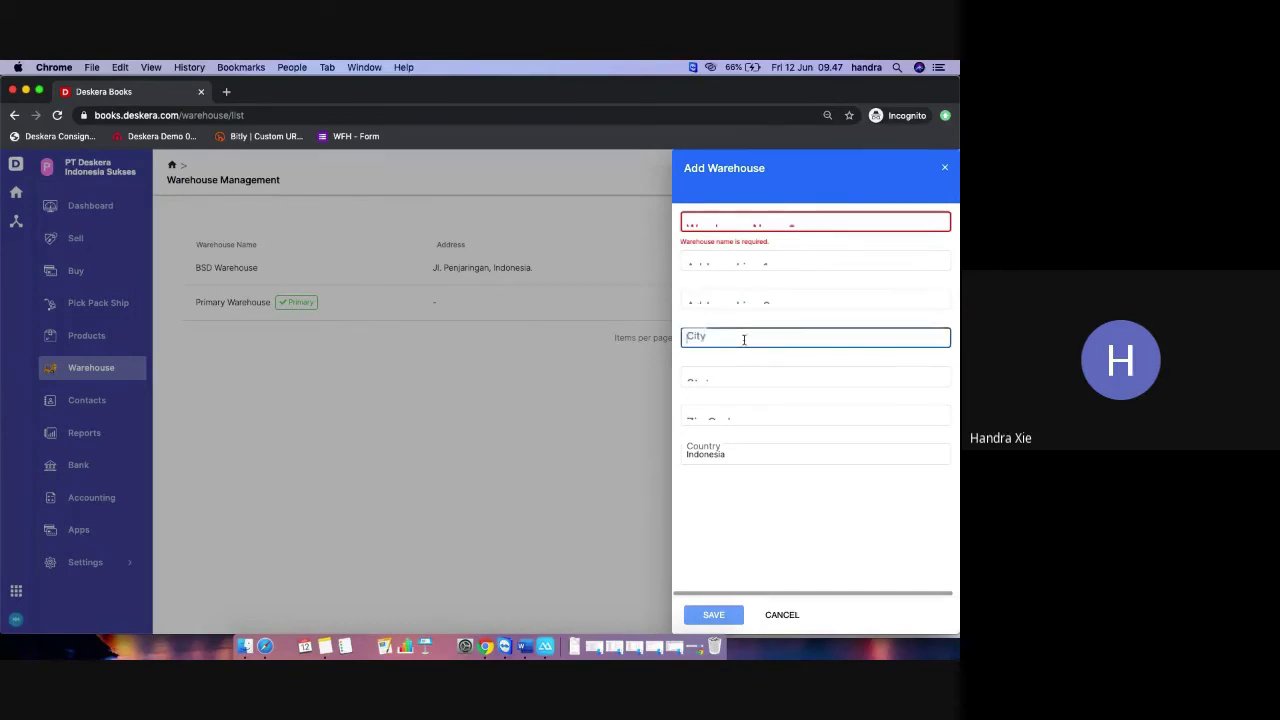
{"action": "left_click", "coordinate": [731, 375]}
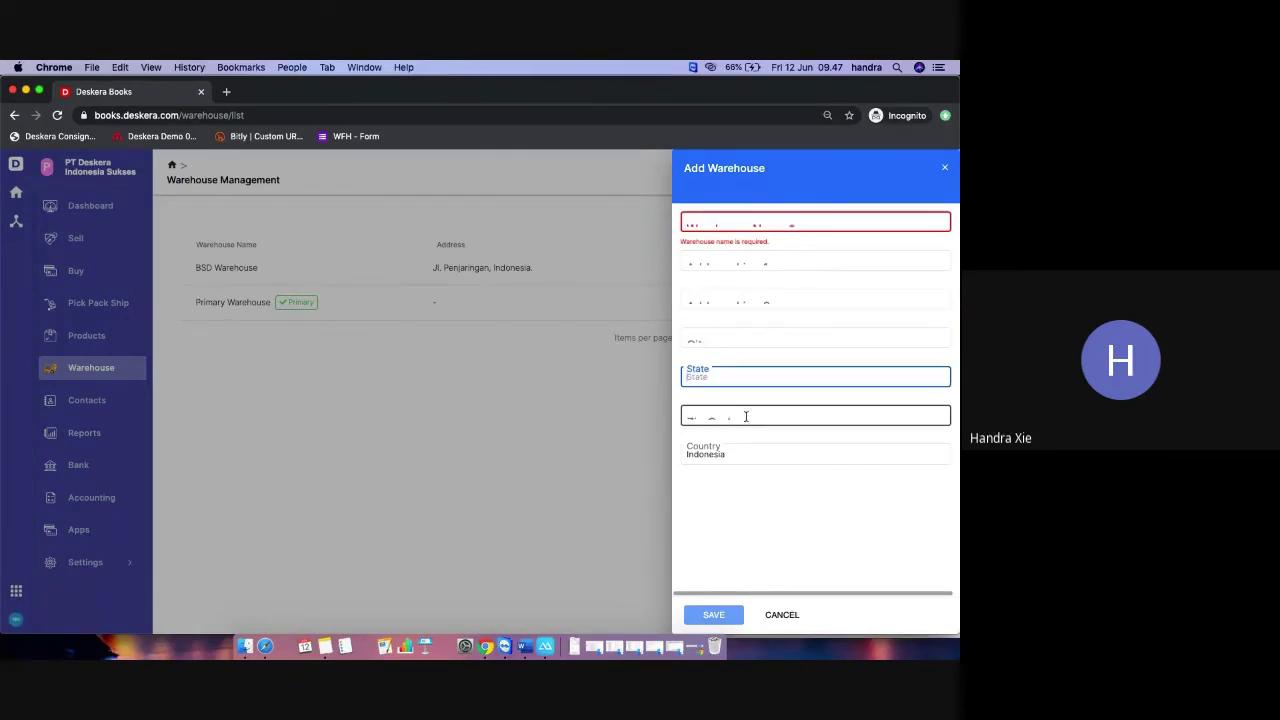
{"action": "left_click", "coordinate": [745, 416]}
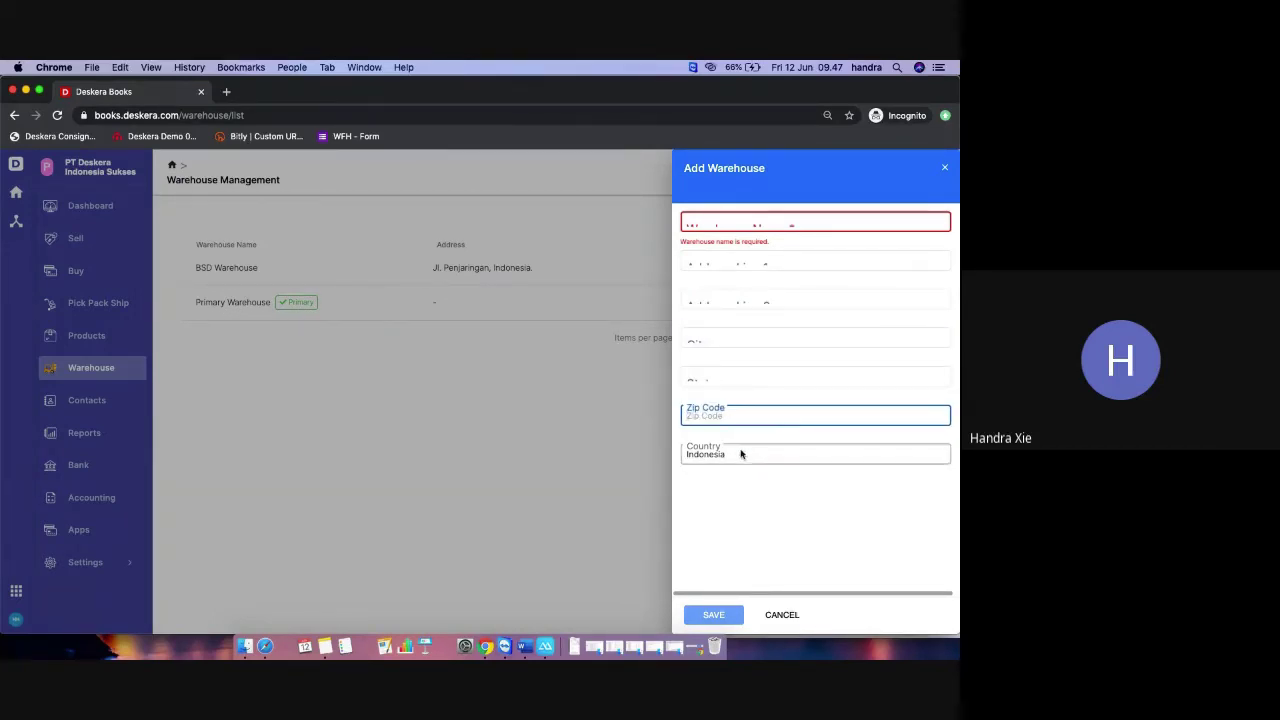
{"action": "left_click", "coordinate": [735, 454]}
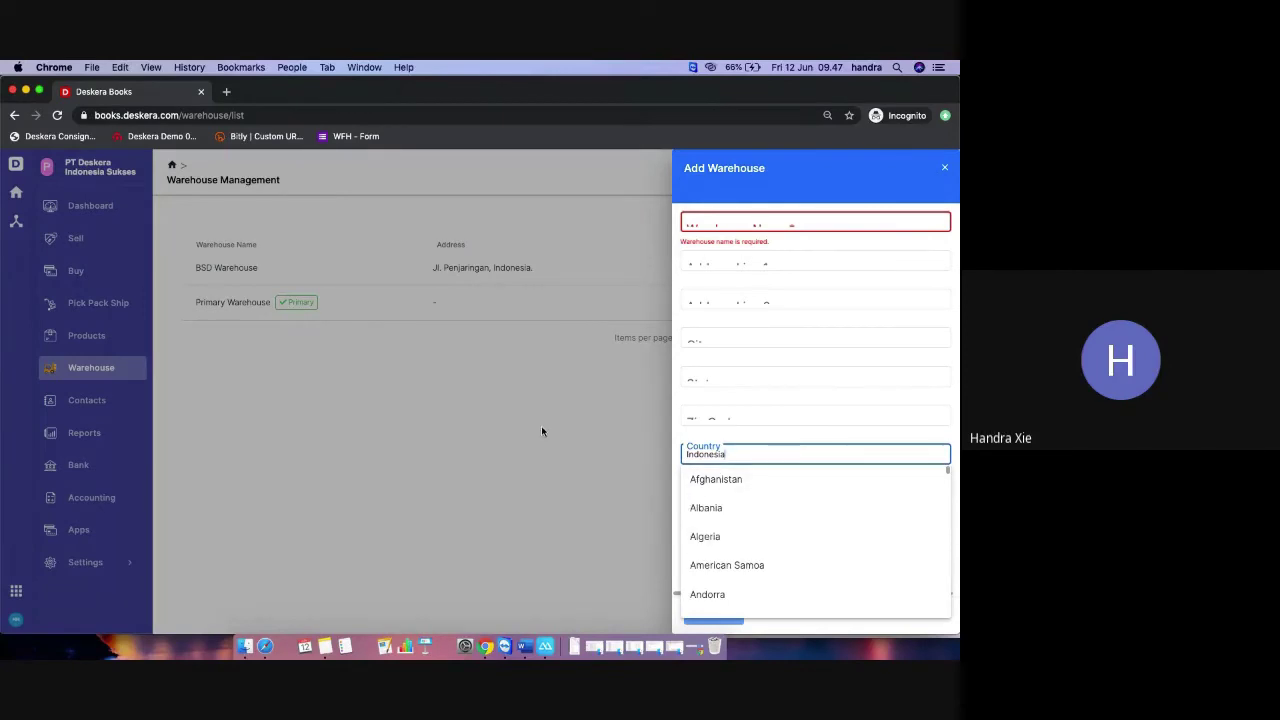
{"action": "left_click", "coordinate": [855, 435]}
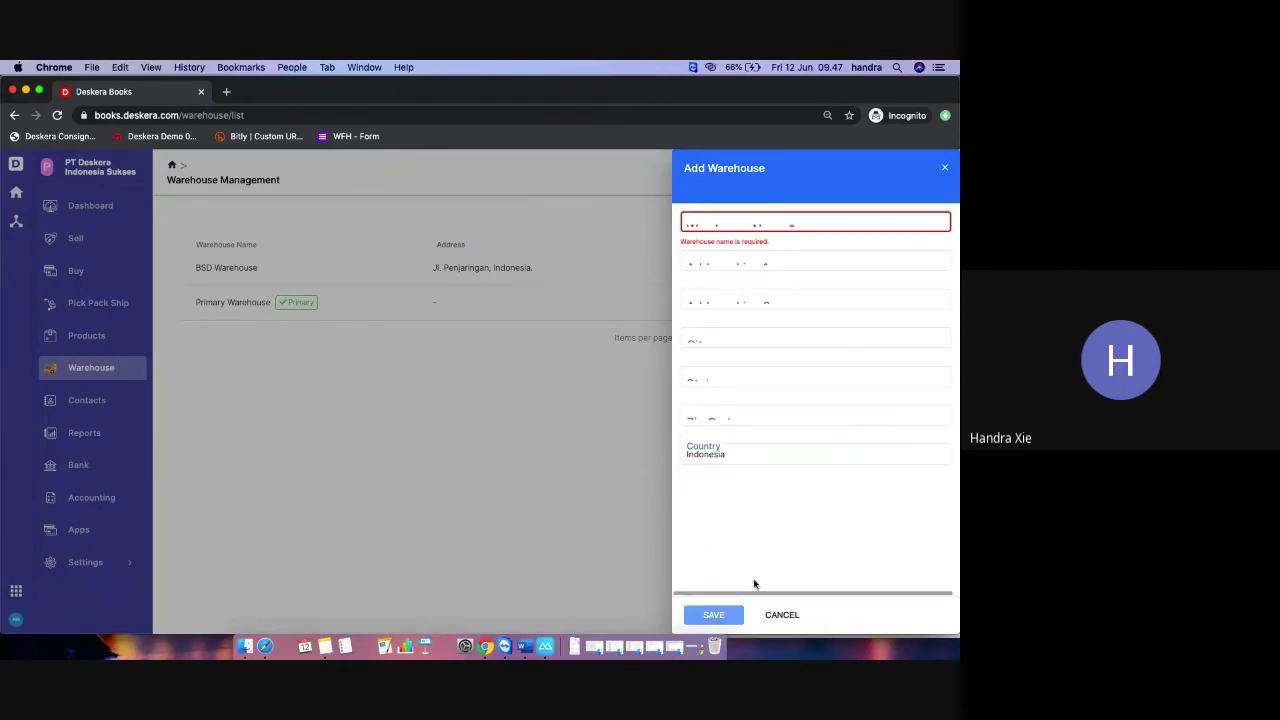
{"action": "left_click", "coordinate": [782, 615]}
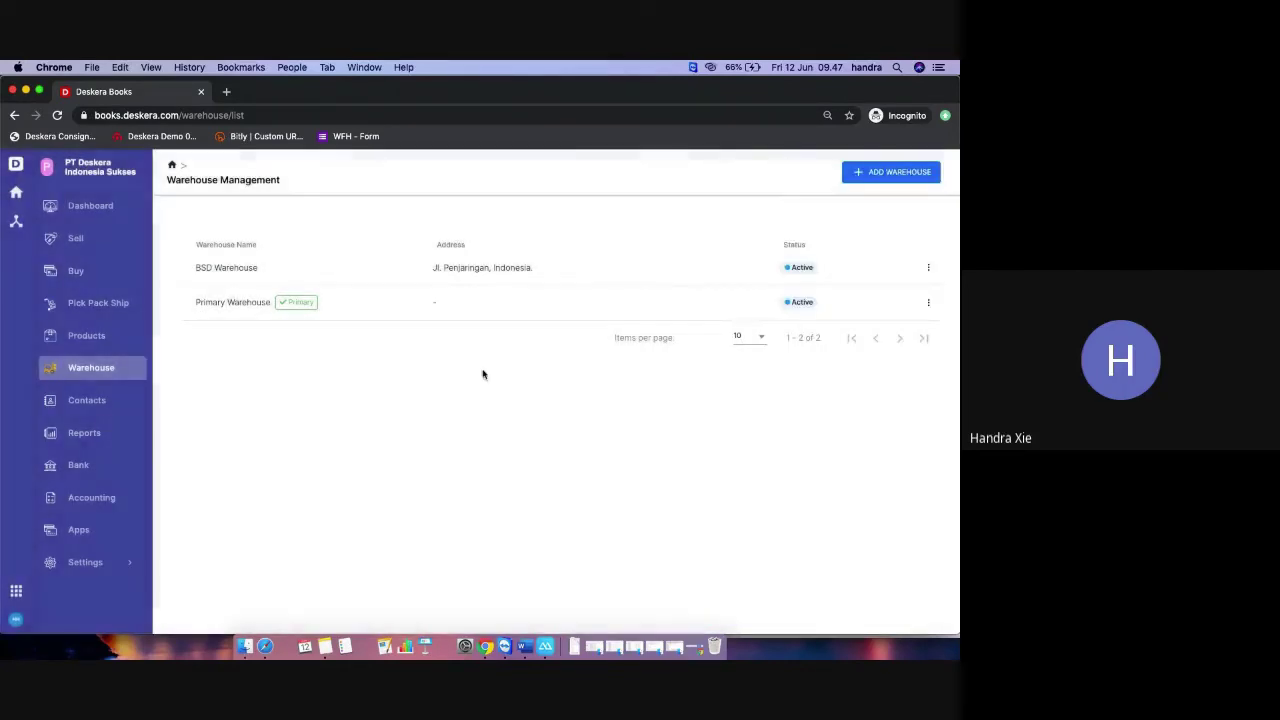
- Examine the contact list, including the contact types and the amounts owed to and by each contact
{"action": "left_click", "coordinate": [87, 404]}
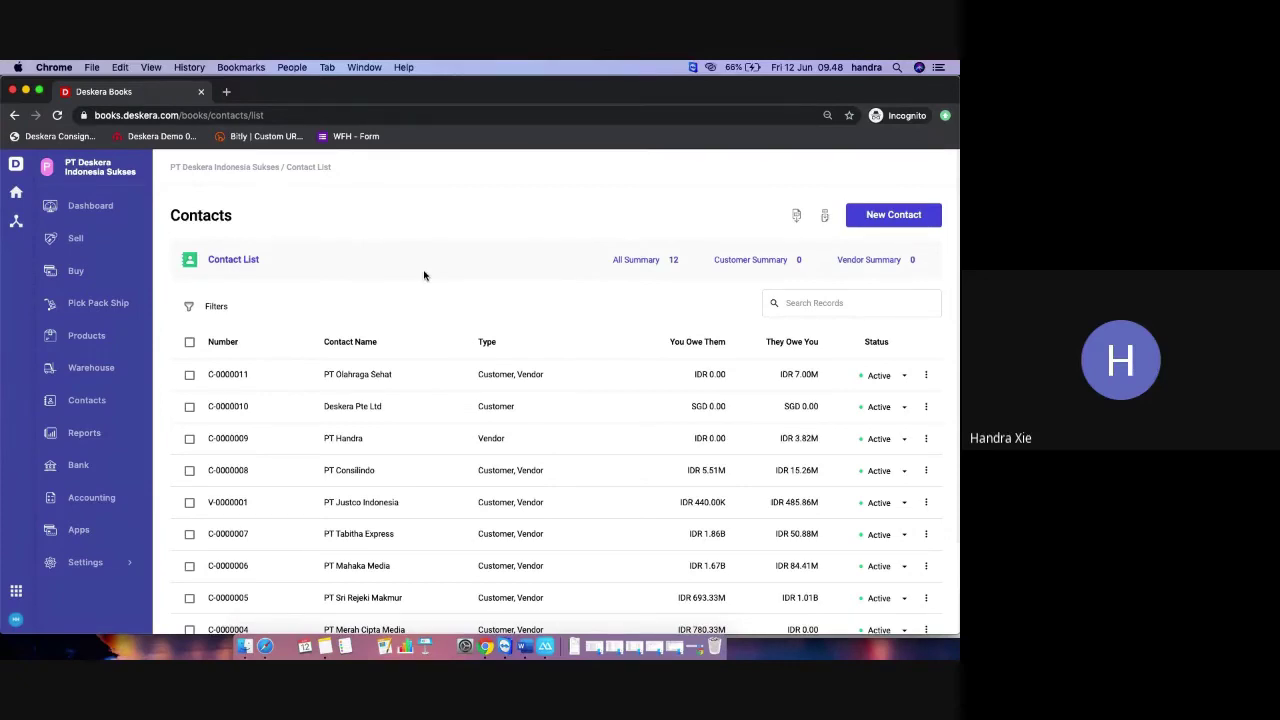
{"action": "double_click", "coordinate": [200, 214]}
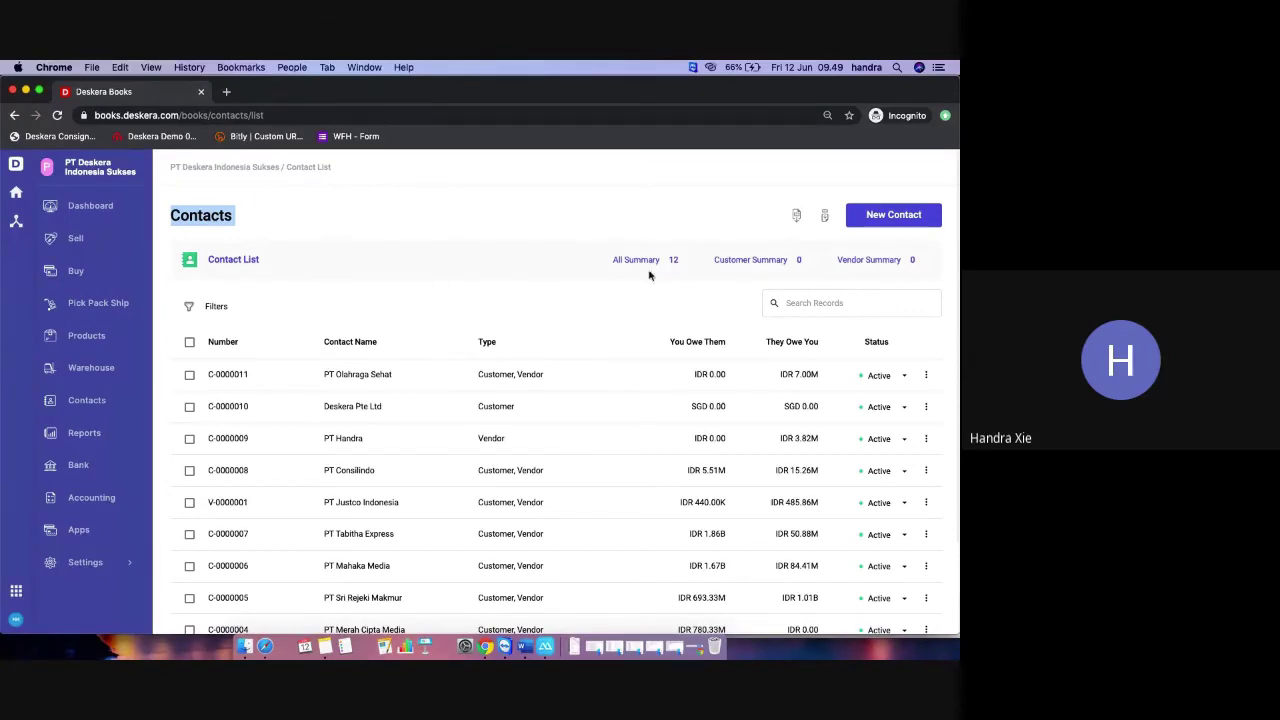
{"action": "scroll", "coordinate": [581, 505], "scroll_direction": "down", "scroll_amount": 2}
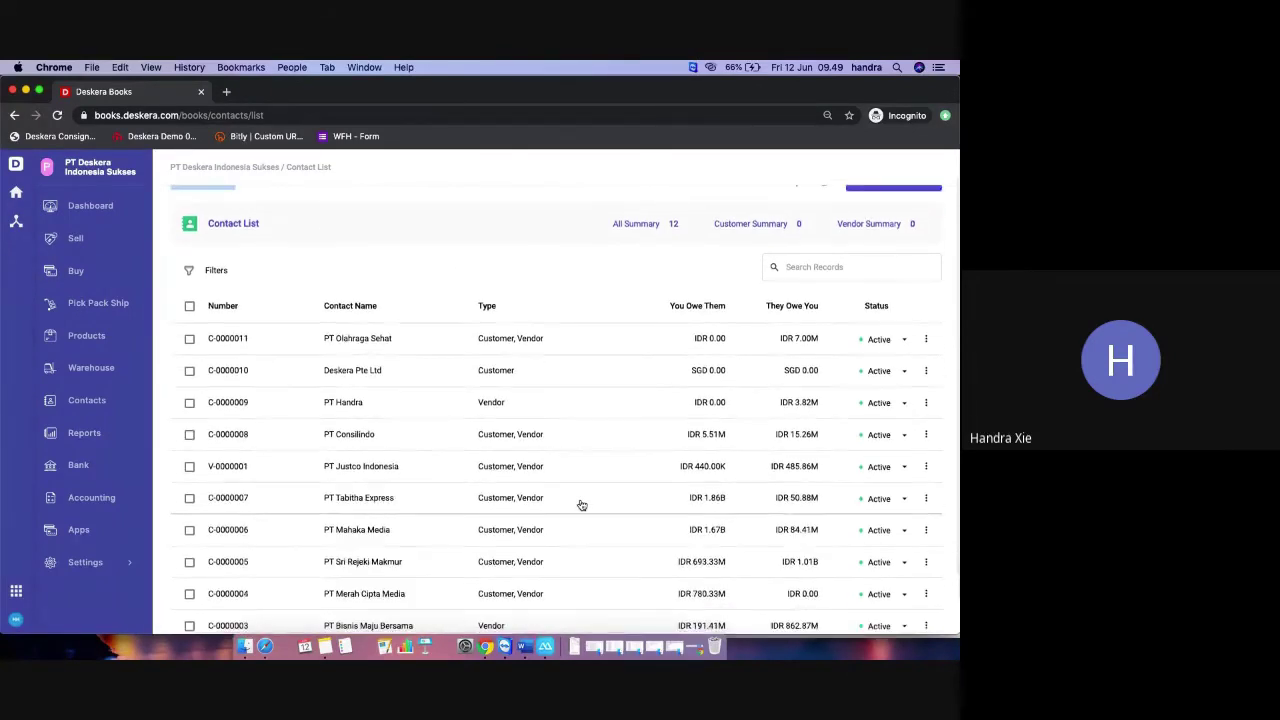
{"action": "scroll", "coordinate": [581, 505], "scroll_direction": "up", "scroll_amount": 1}
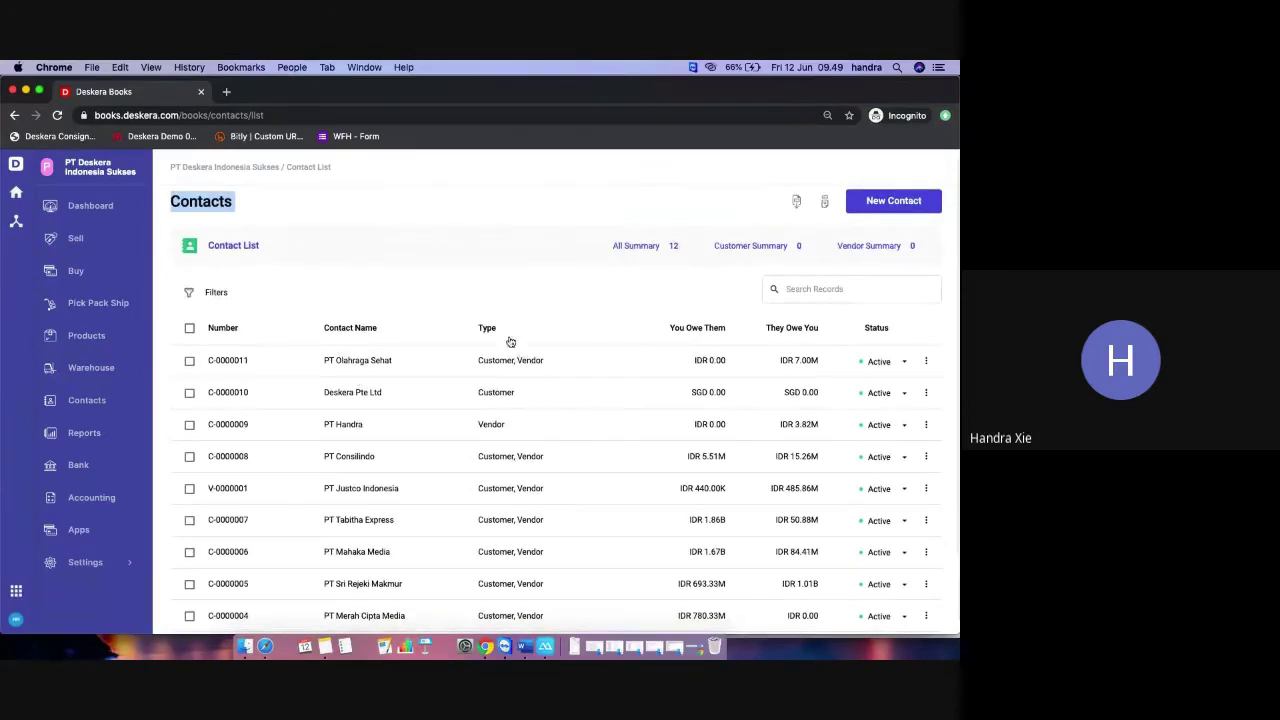
{"action": "scroll", "coordinate": [517, 491], "scroll_direction": "down", "scroll_amount": 1}
{"action": "scroll", "coordinate": [517, 490], "scroll_direction": "up", "scroll_amount": 2}
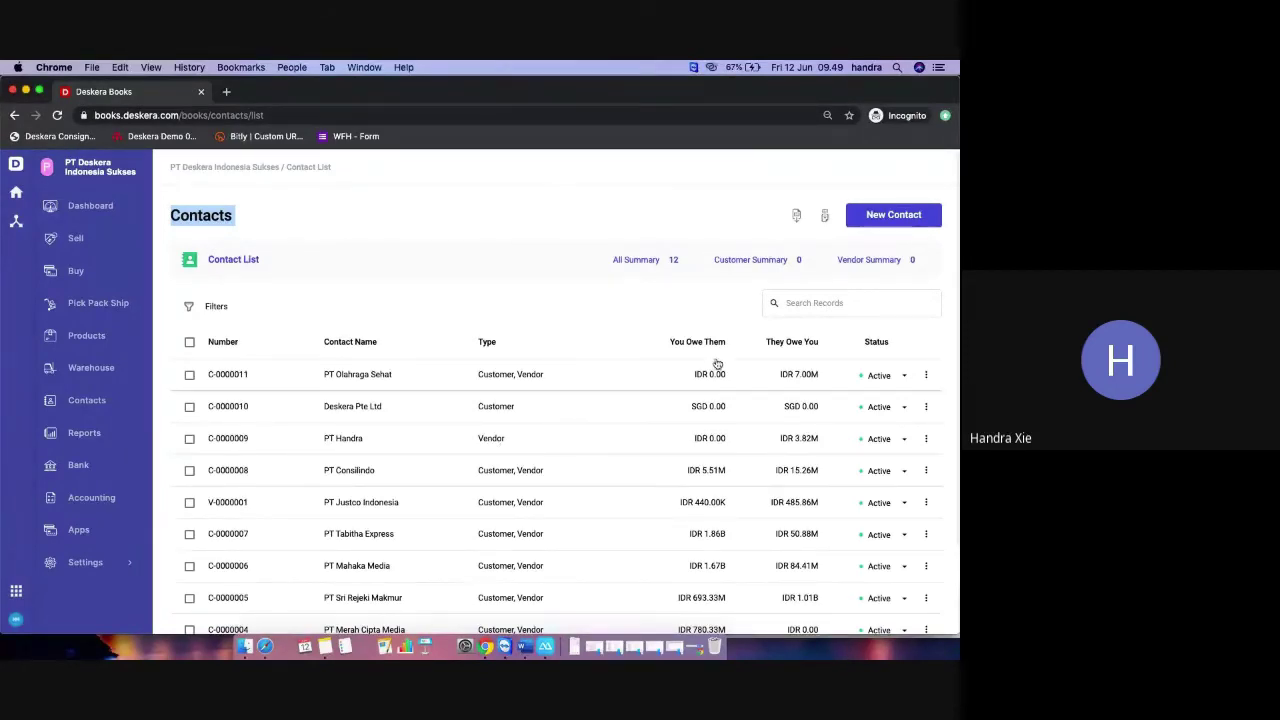
{"action": "scroll", "coordinate": [712, 400], "scroll_direction": "down", "scroll_amount": 2}
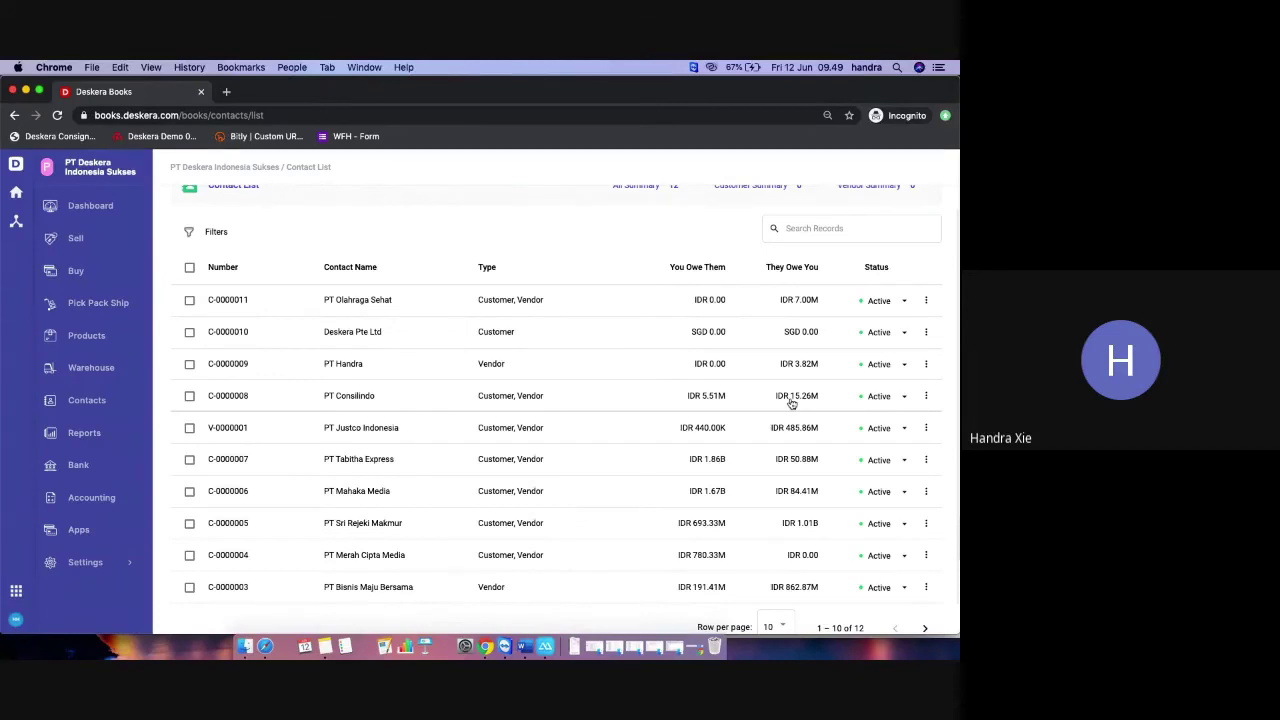
- Check the actions available for the contact PT Olahraga Sehat and dismiss them without choosing one
{"action": "left_click", "coordinate": [926, 300]}
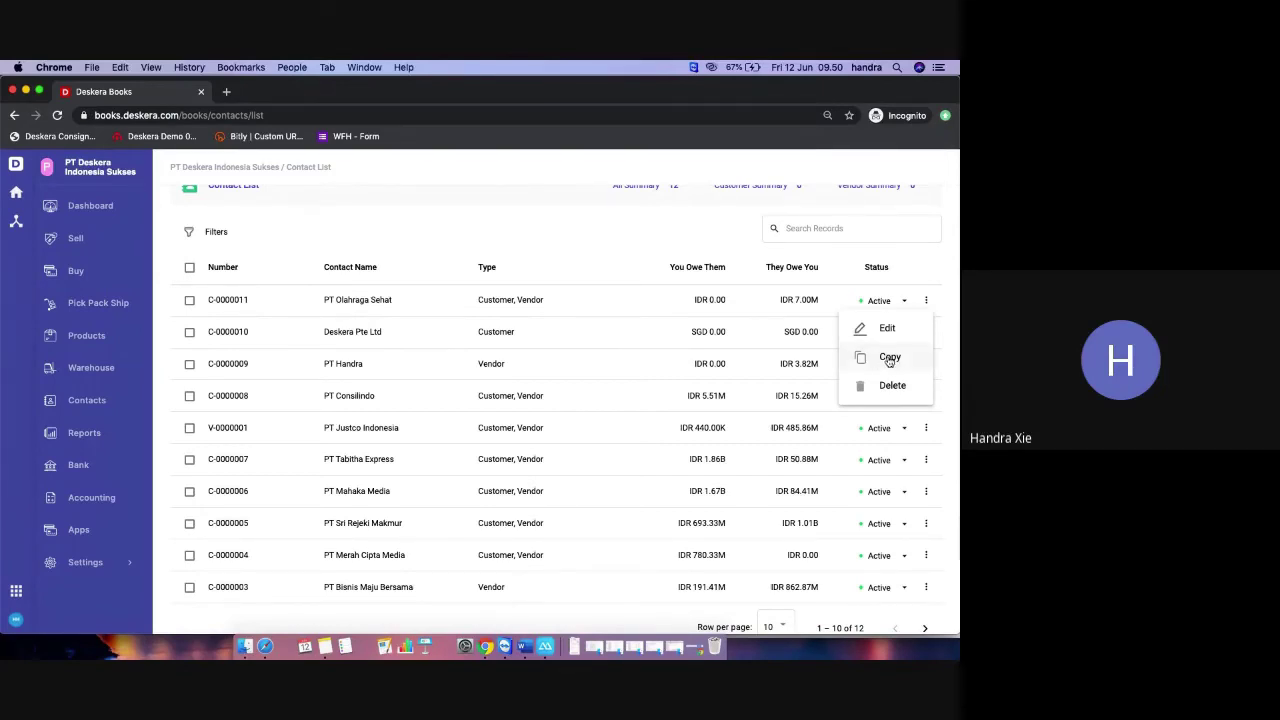
{"action": "left_click", "coordinate": [627, 244]}
{"action": "scroll", "coordinate": [627, 244], "scroll_direction": "up", "scroll_amount": 2}
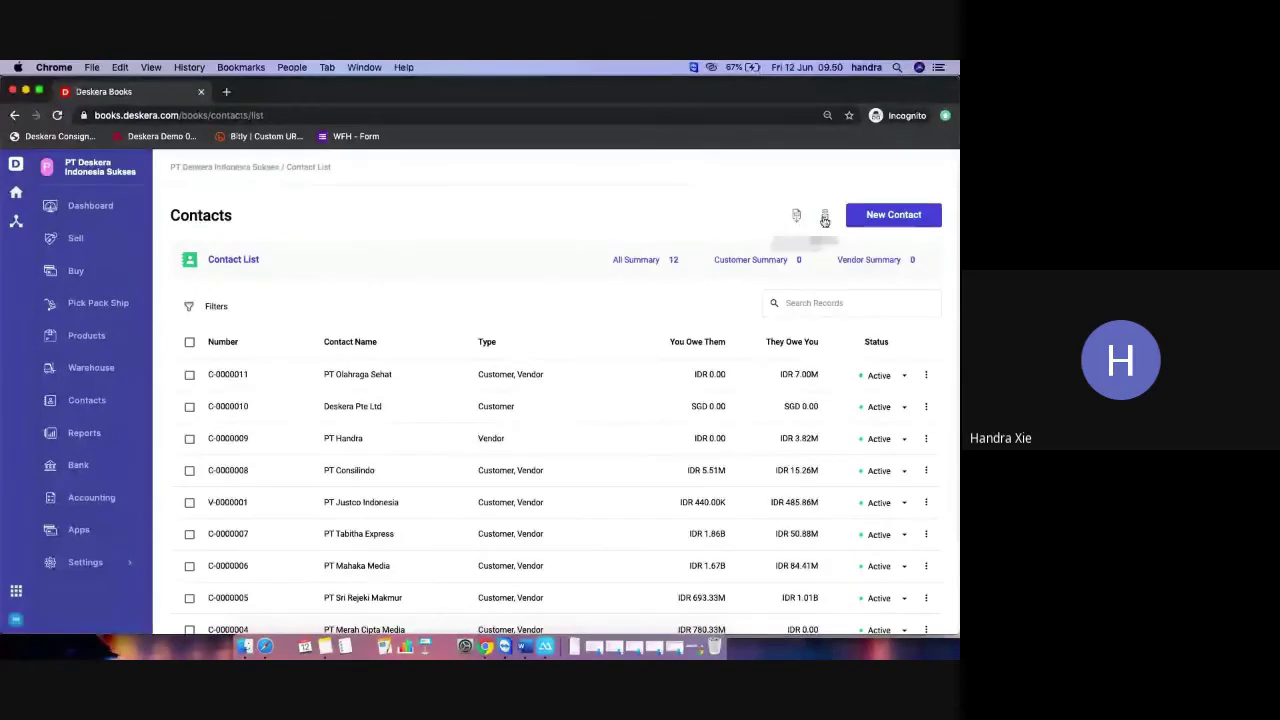
- Download the sample file for importing contacts and upload contact_id_template (3).xlsx as the import file
{"action": "left_click", "coordinate": [824, 216]}
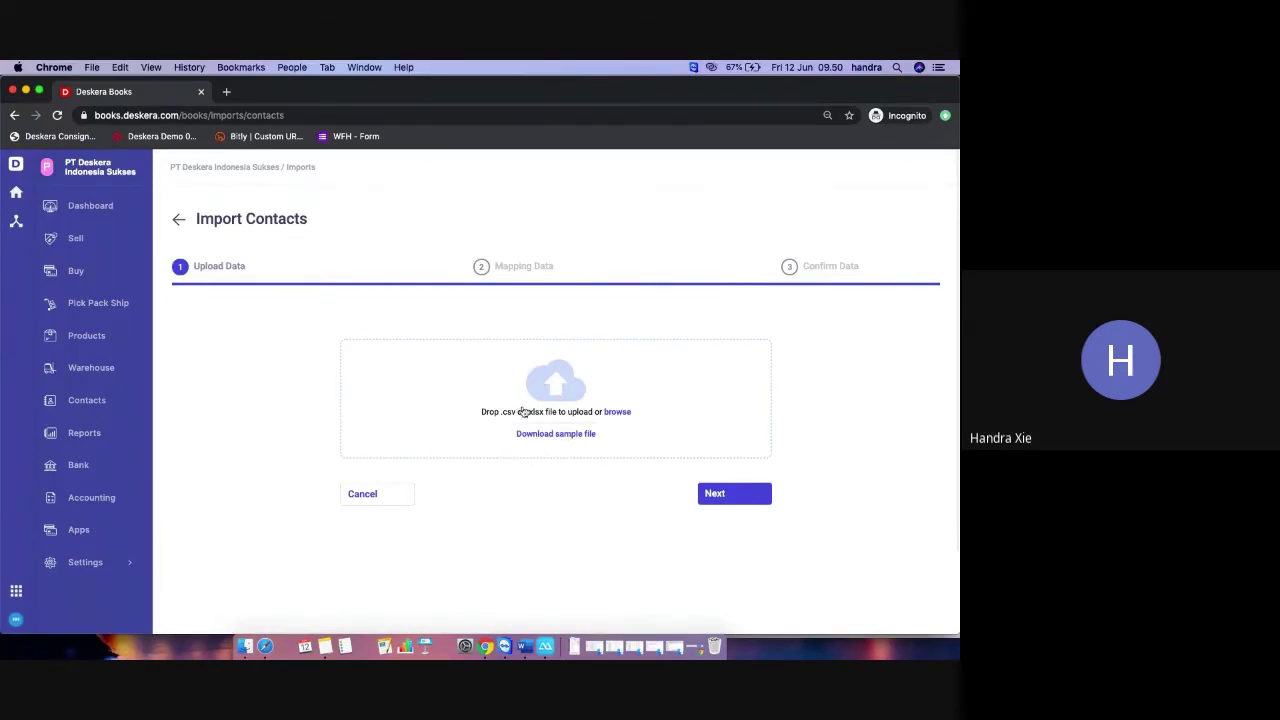
{"action": "left_click", "coordinate": [571, 433]}
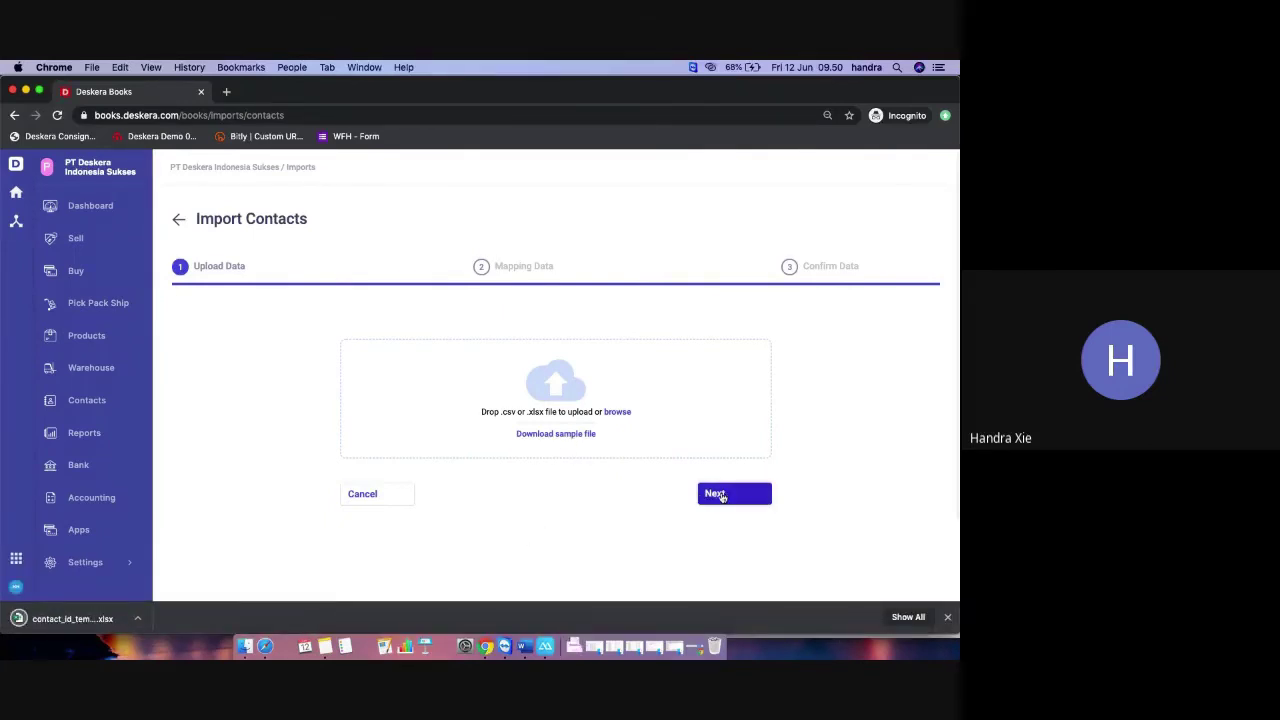
{"action": "left_click", "coordinate": [618, 412]}
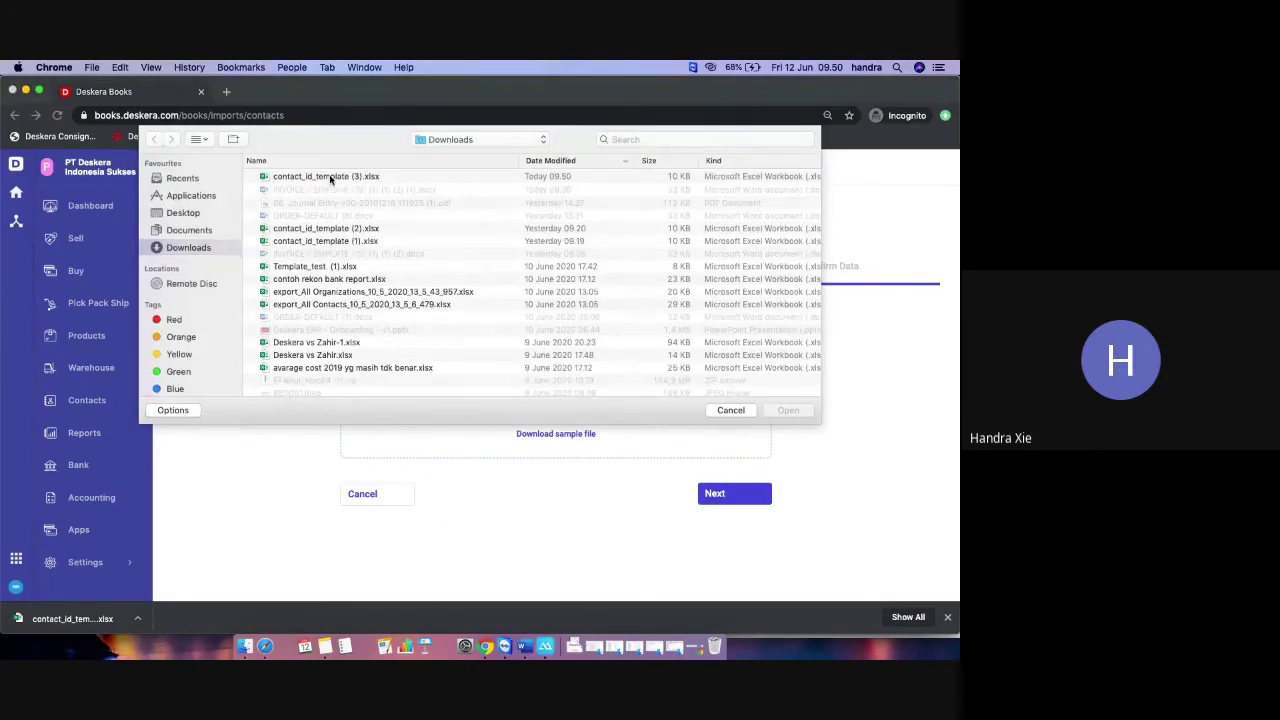
{"action": "double_click", "coordinate": [330, 178]}
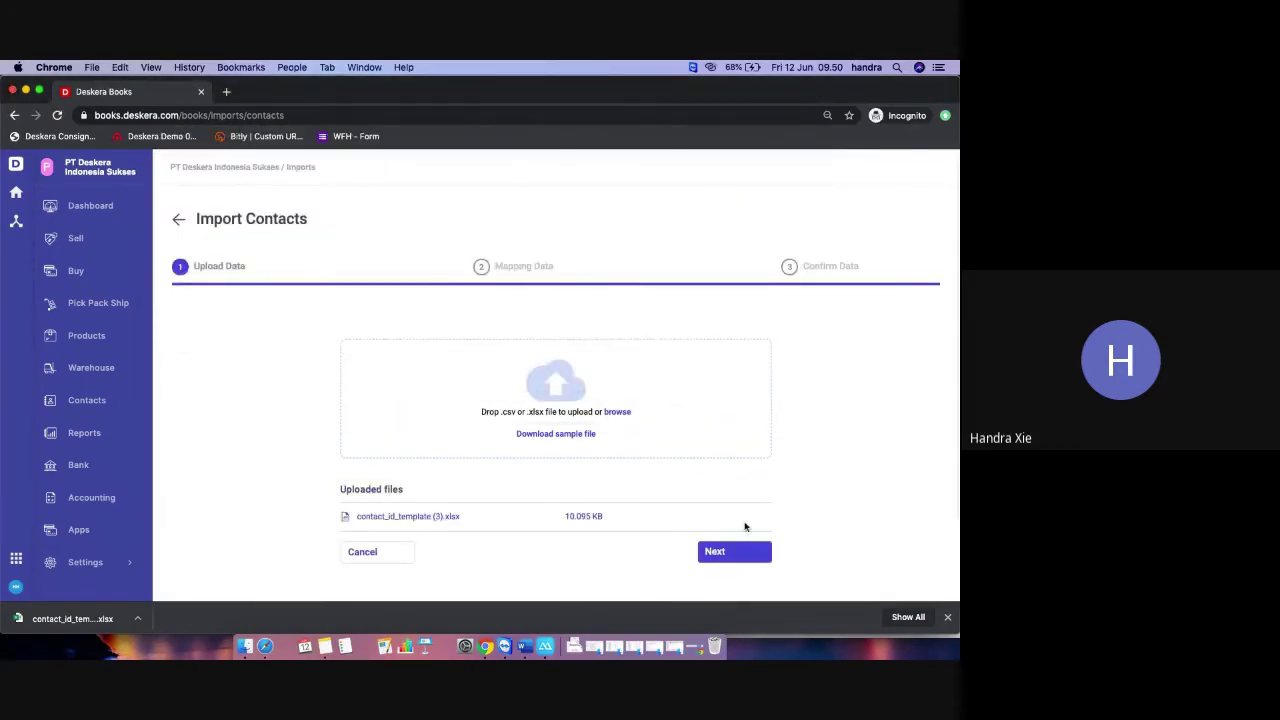
- Continue the contact import to the data mapping stage and review how the file headers match the Deskera headers
{"action": "left_click", "coordinate": [726, 523]}
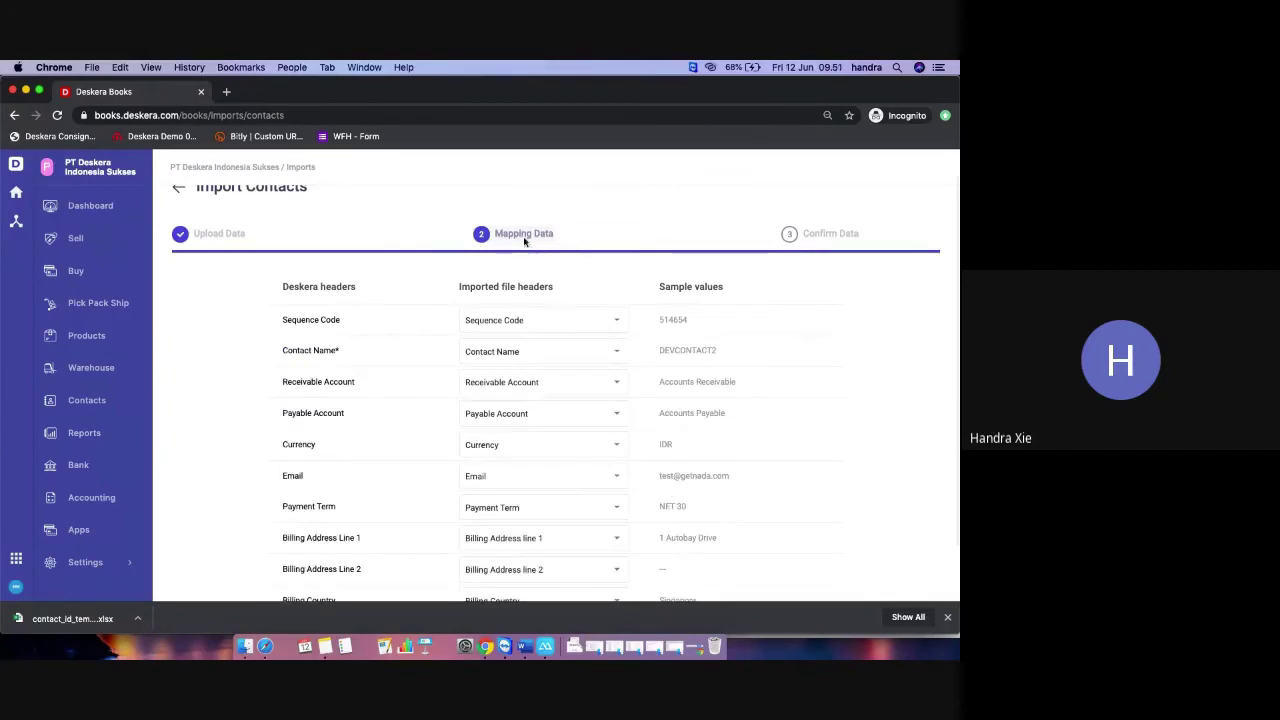
{"action": "scroll", "coordinate": [560, 226], "scroll_direction": "down", "scroll_amount": 2}
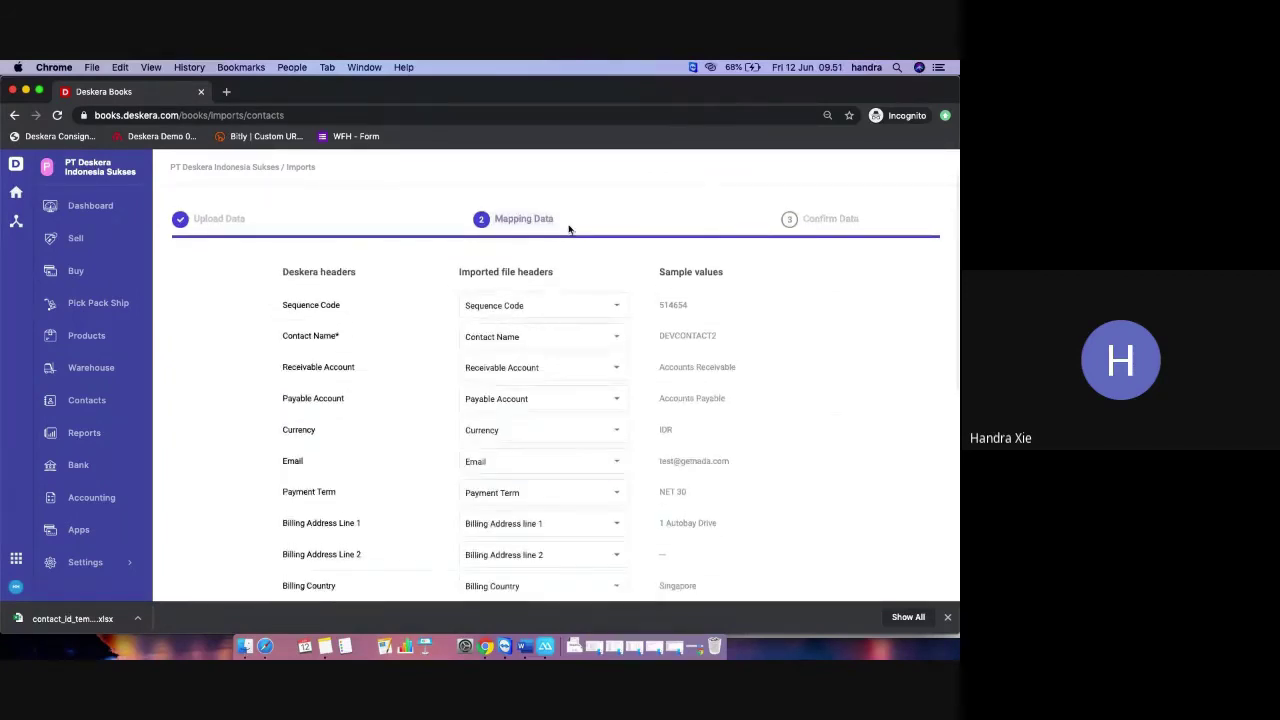
{"action": "scroll", "coordinate": [568, 229], "scroll_direction": "down", "scroll_amount": 1}
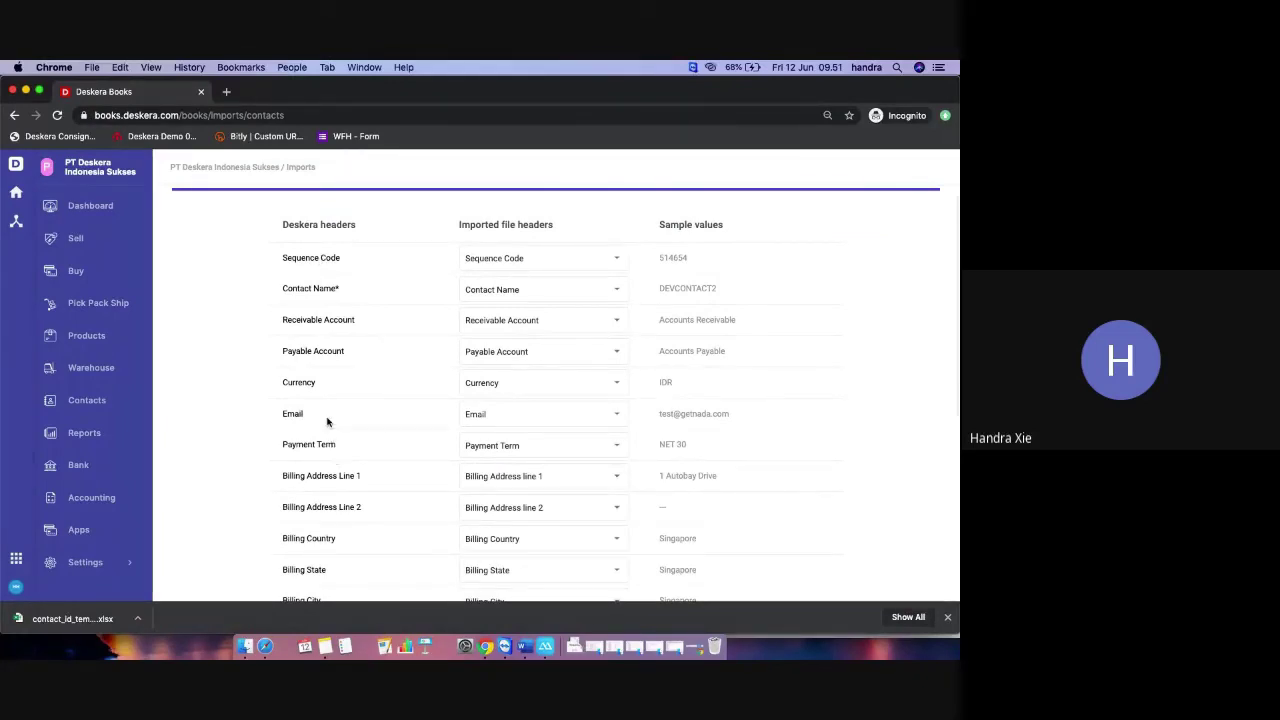
{"action": "scroll", "coordinate": [327, 422], "scroll_direction": "down", "scroll_amount": 12}
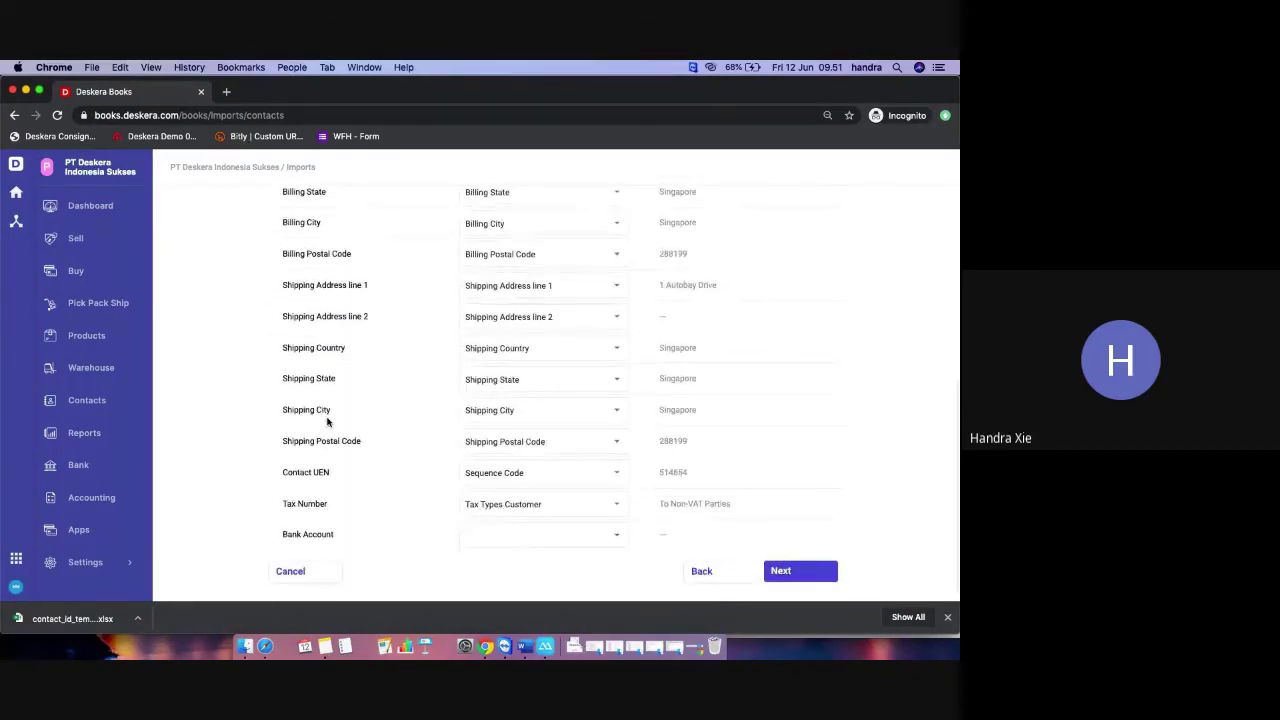
- Examine how the Deskera headers are paired with the imported file headers and sample values, from Sequence Code through Bank Account
{"action": "scroll", "coordinate": [327, 422], "scroll_direction": "up", "scroll_amount": 12}
{"action": "scroll", "coordinate": [370, 410], "scroll_direction": "up", "scroll_amount": 3}
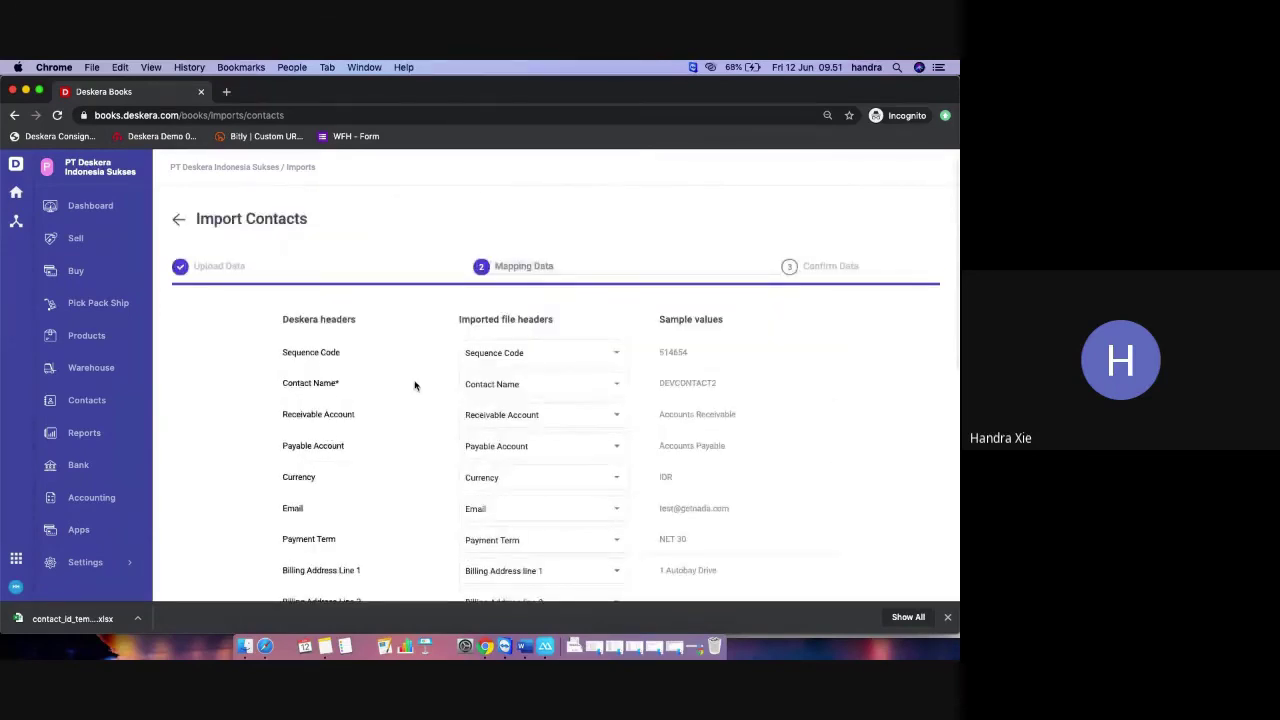
{"action": "scroll", "coordinate": [497, 380], "scroll_direction": "down", "scroll_amount": 2}
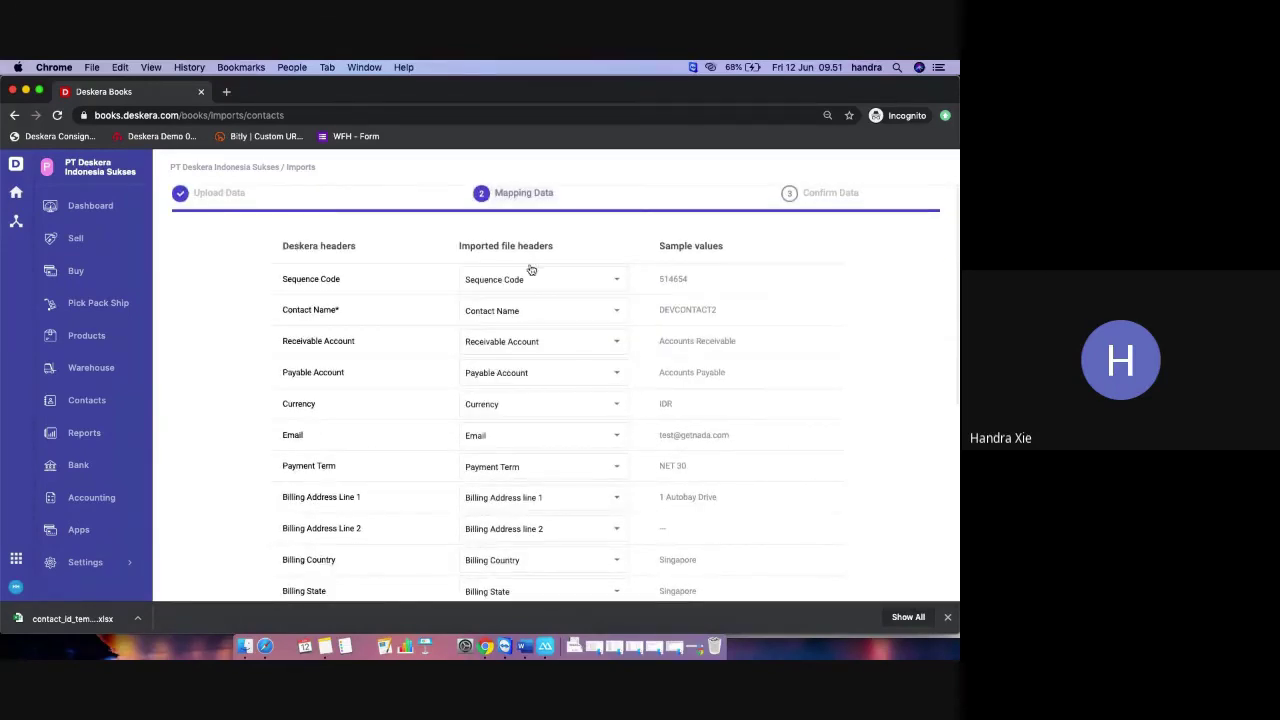
{"action": "scroll", "coordinate": [521, 425], "scroll_direction": "down", "scroll_amount": 2}
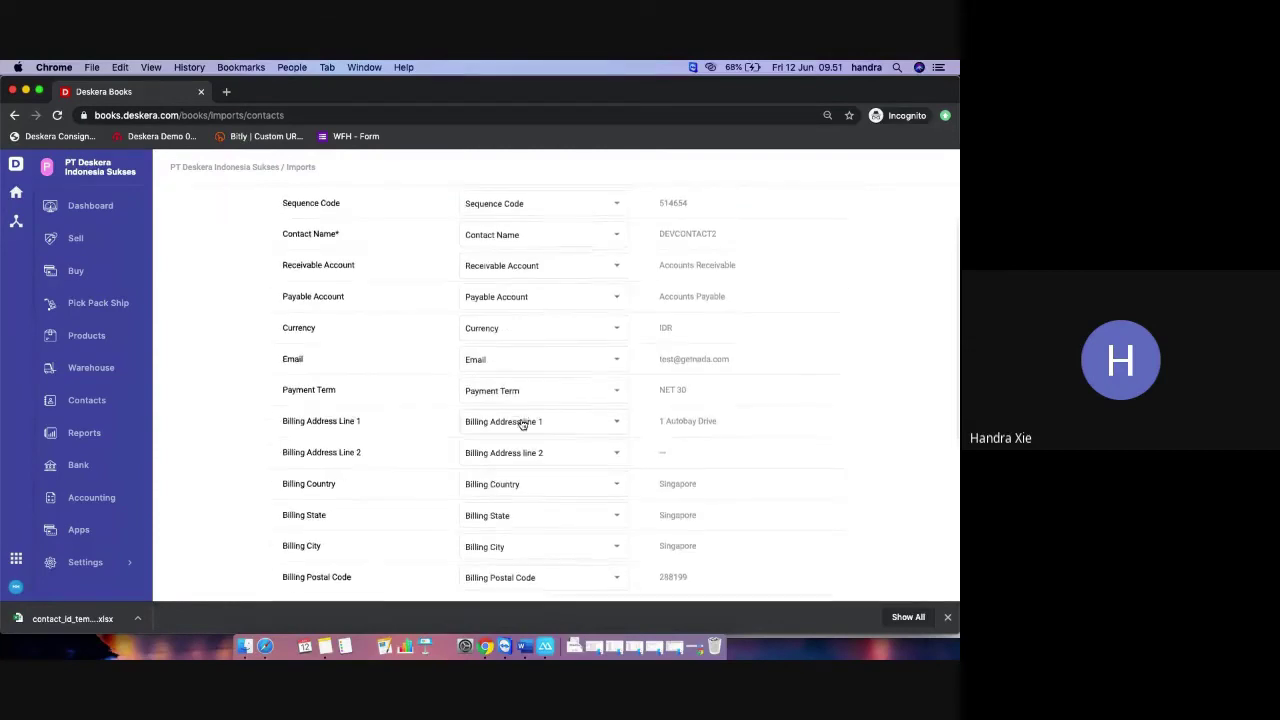
{"action": "scroll", "coordinate": [521, 425], "scroll_direction": "up", "scroll_amount": 4}
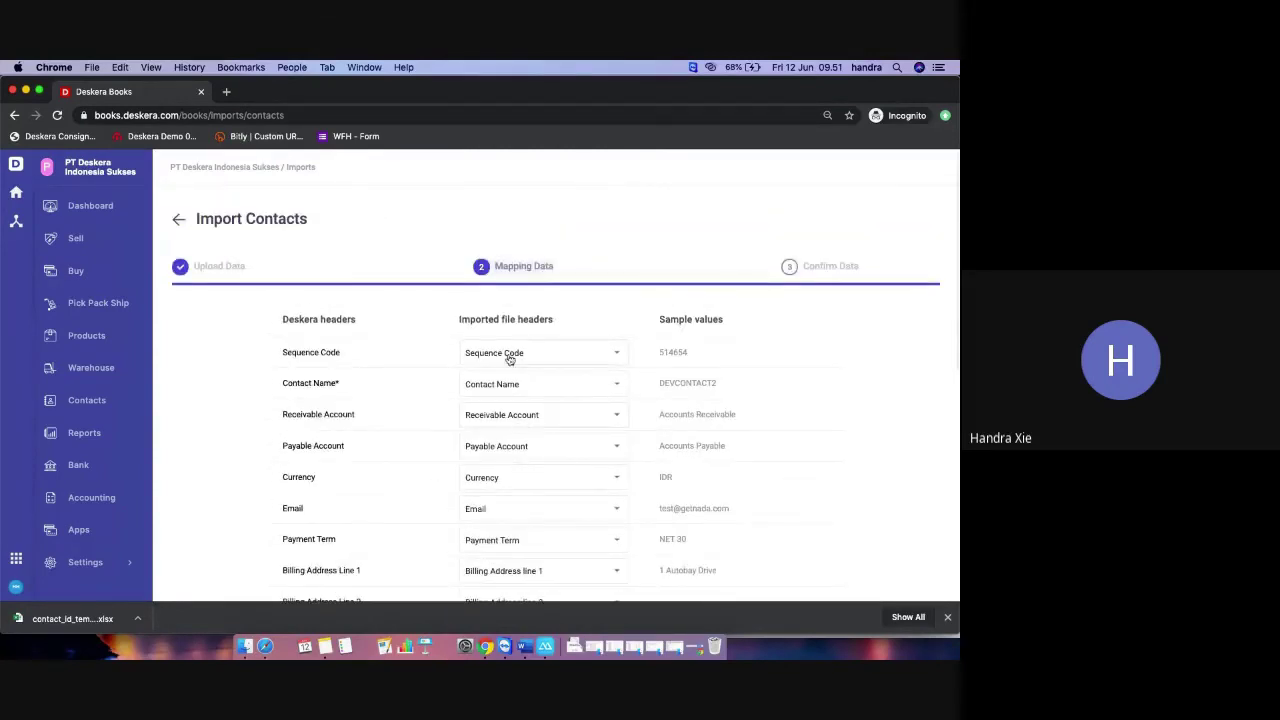
{"action": "scroll", "coordinate": [528, 391], "scroll_direction": "down", "scroll_amount": 4}
{"action": "scroll", "coordinate": [529, 391], "scroll_direction": "down", "scroll_amount": 3}
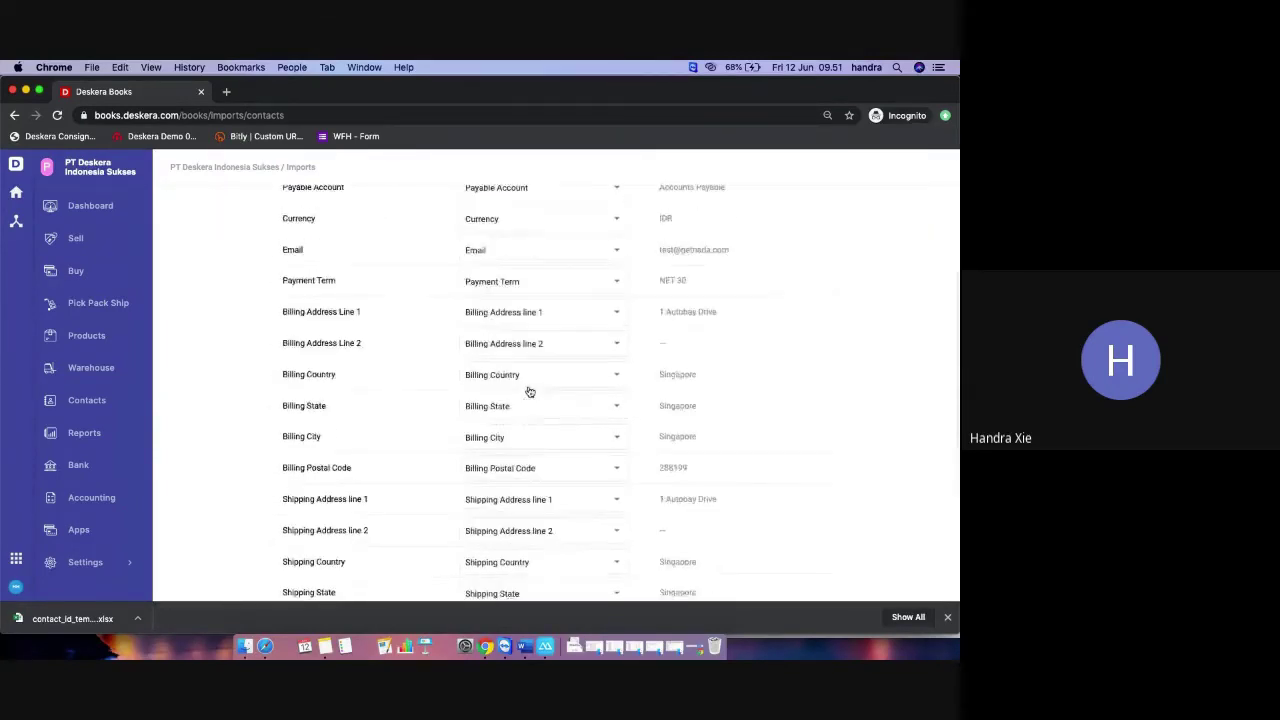
{"action": "scroll", "coordinate": [529, 391], "scroll_direction": "up", "scroll_amount": 4}
{"action": "scroll", "coordinate": [529, 391], "scroll_direction": "up", "scroll_amount": 2}
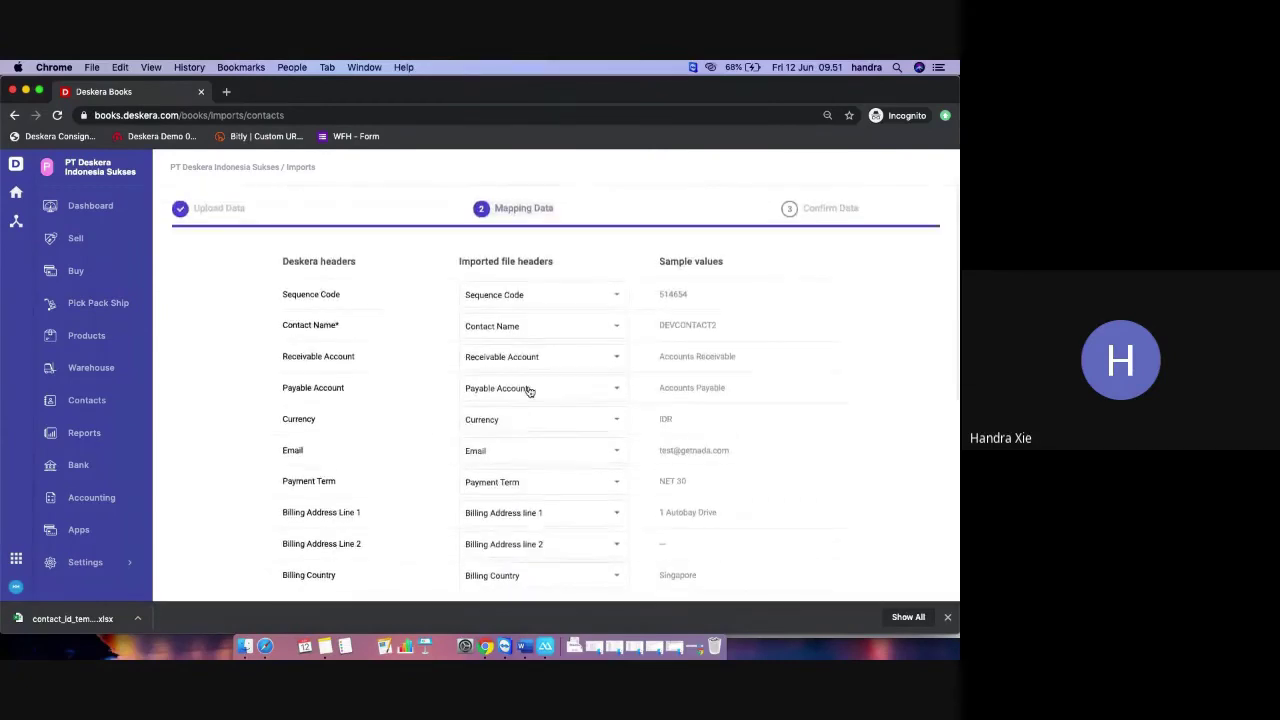
{"action": "scroll", "coordinate": [529, 391], "scroll_direction": "down", "scroll_amount": 5}
{"action": "scroll", "coordinate": [527, 388], "scroll_direction": "down", "scroll_amount": 2}
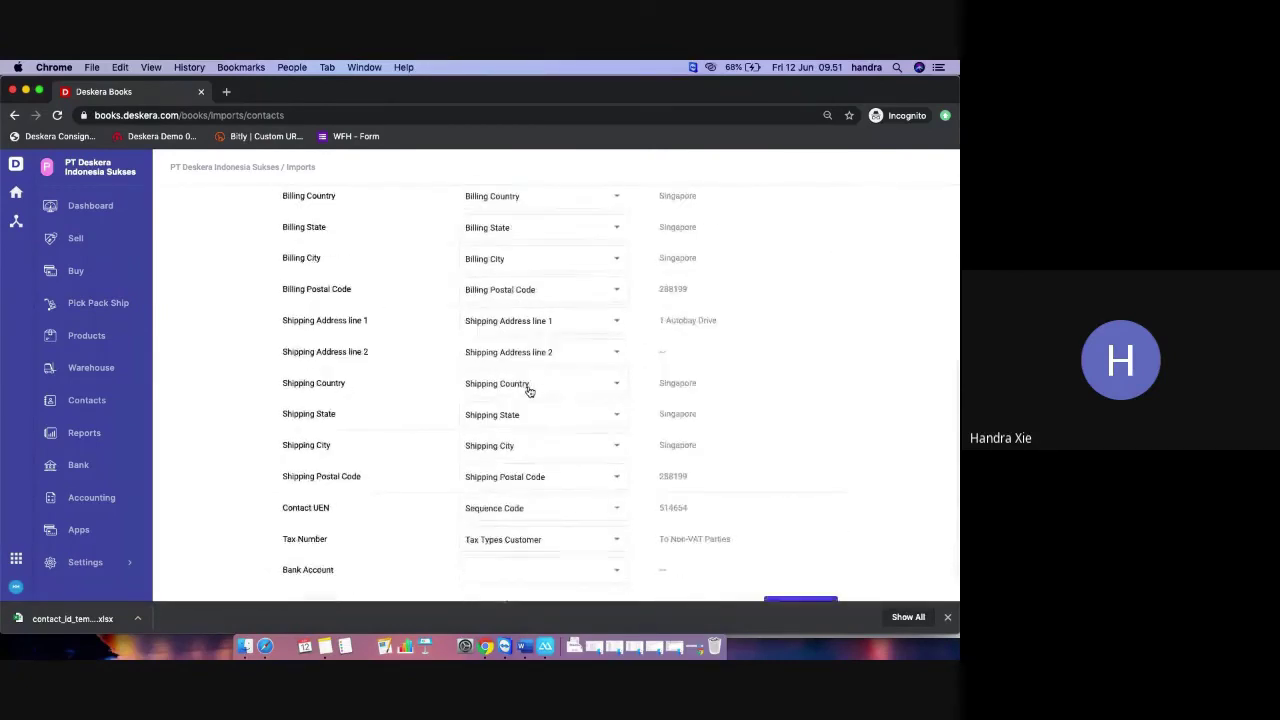
{"action": "scroll", "coordinate": [527, 389], "scroll_direction": "up", "scroll_amount": 4}
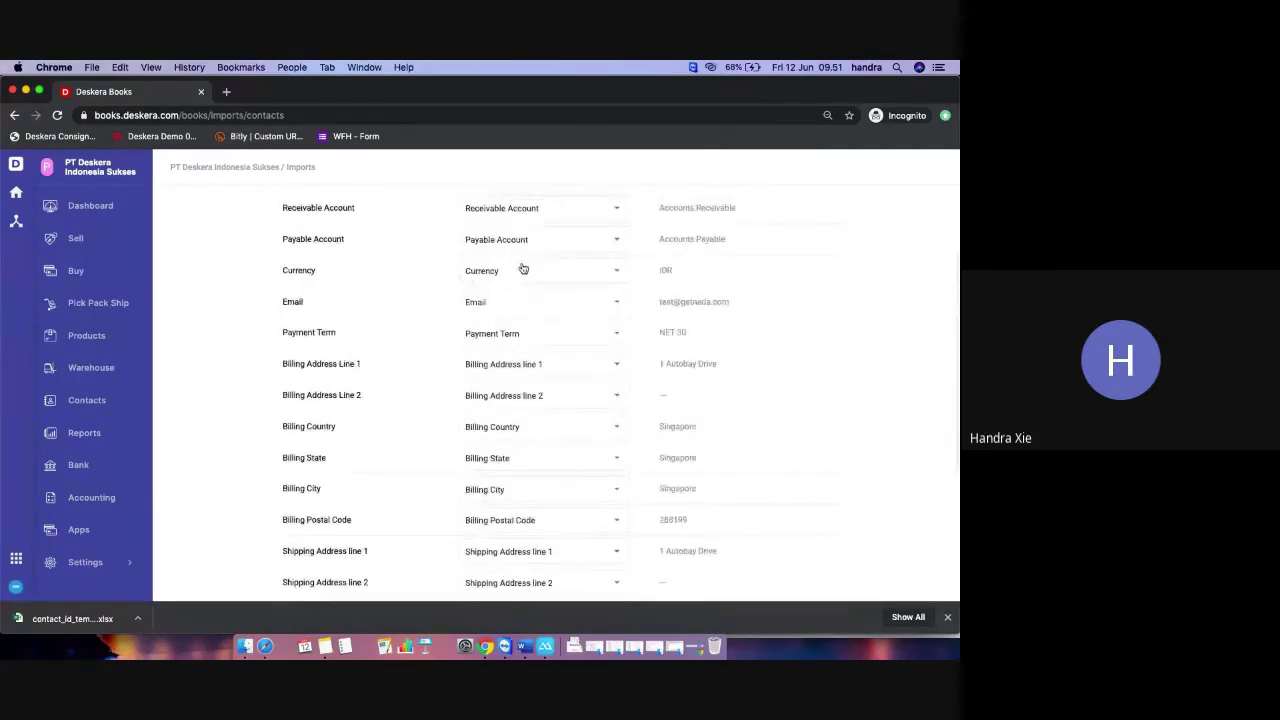
{"action": "scroll", "coordinate": [522, 268], "scroll_direction": "up", "scroll_amount": 4}
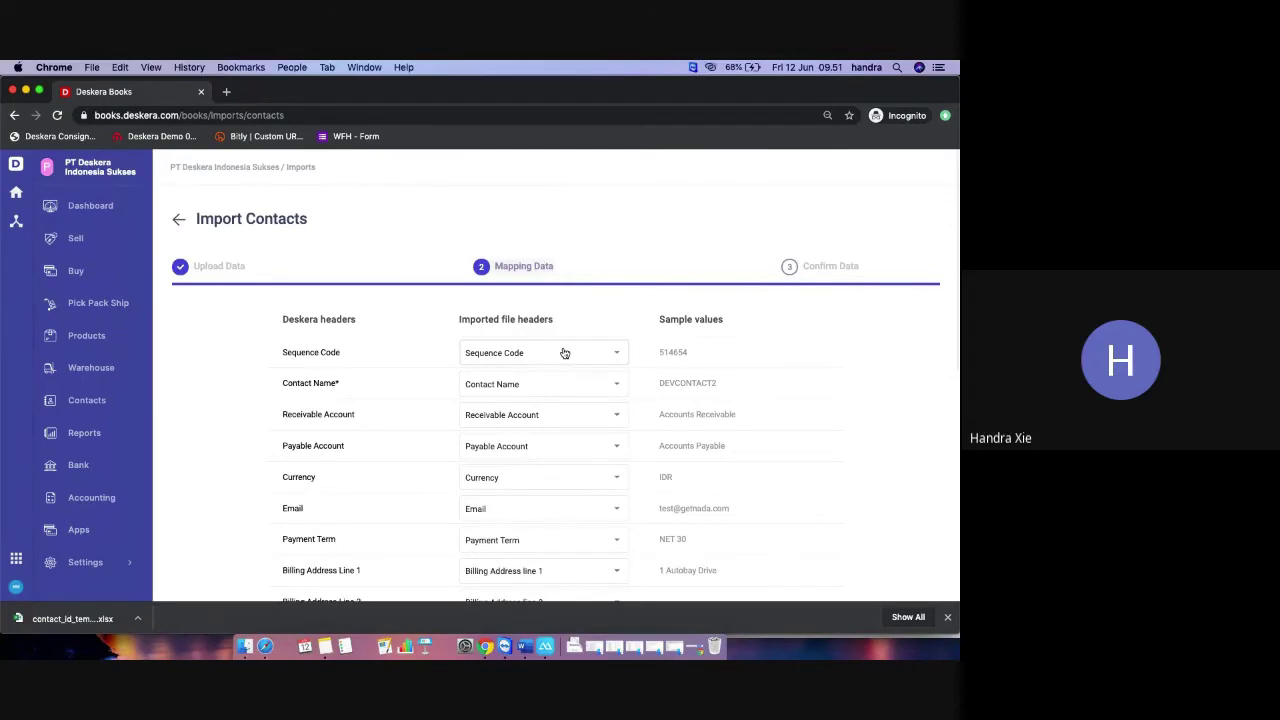
- Check which imported file headers can be mapped to Contact Name and close the choices without changing the mapping
{"action": "left_click", "coordinate": [613, 384]}
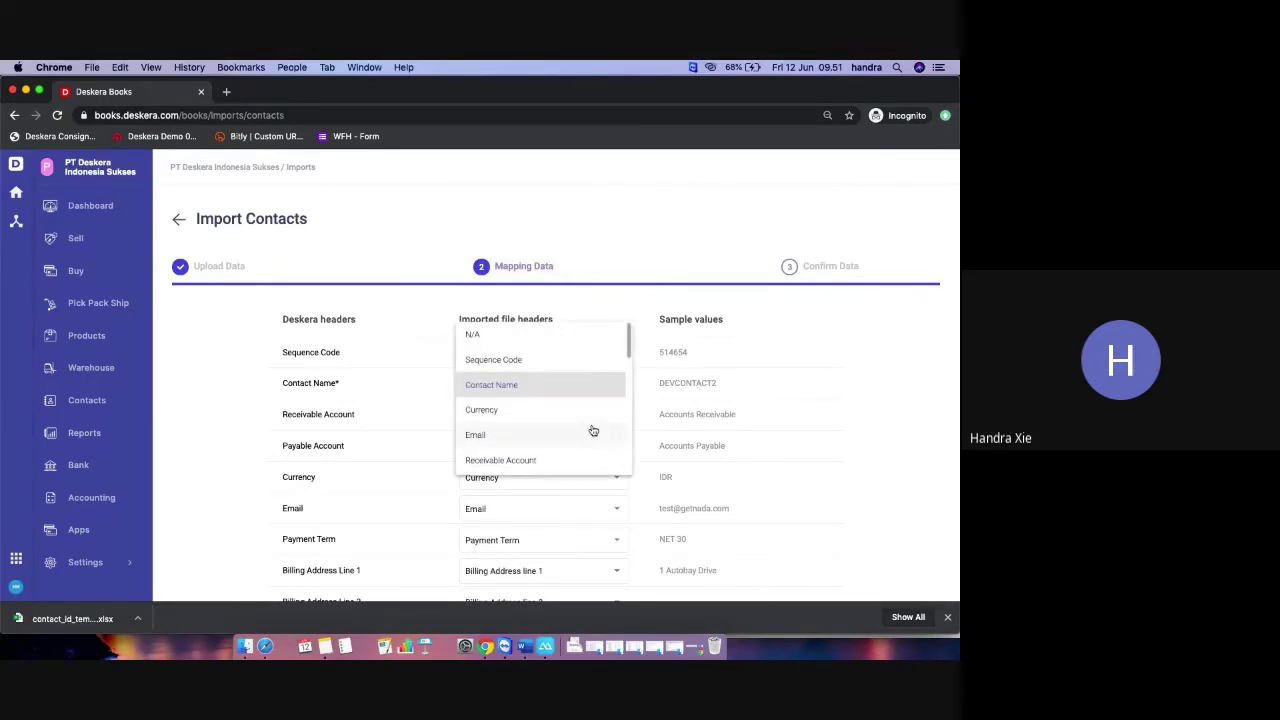
{"action": "scroll", "coordinate": [592, 430], "scroll_direction": "down", "scroll_amount": 5}
{"action": "scroll", "coordinate": [592, 430], "scroll_direction": "up", "scroll_amount": 6}
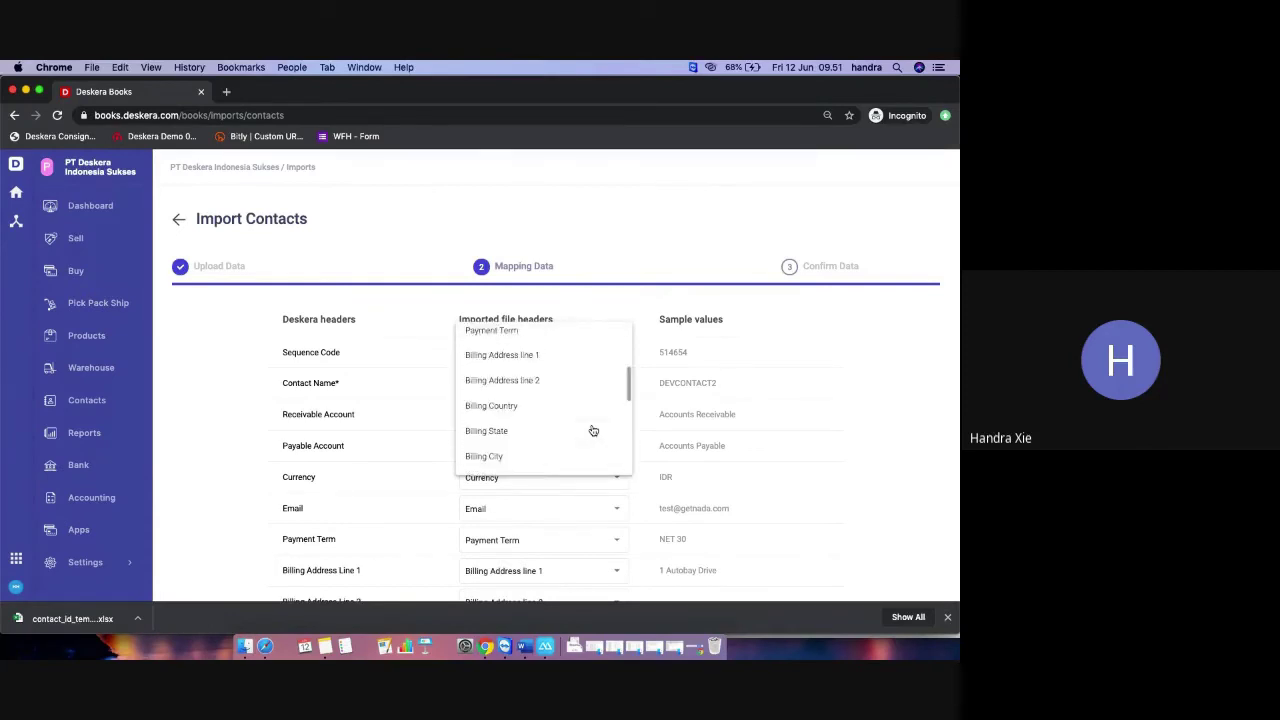
{"action": "scroll", "coordinate": [563, 420], "scroll_direction": "down", "scroll_amount": 4}
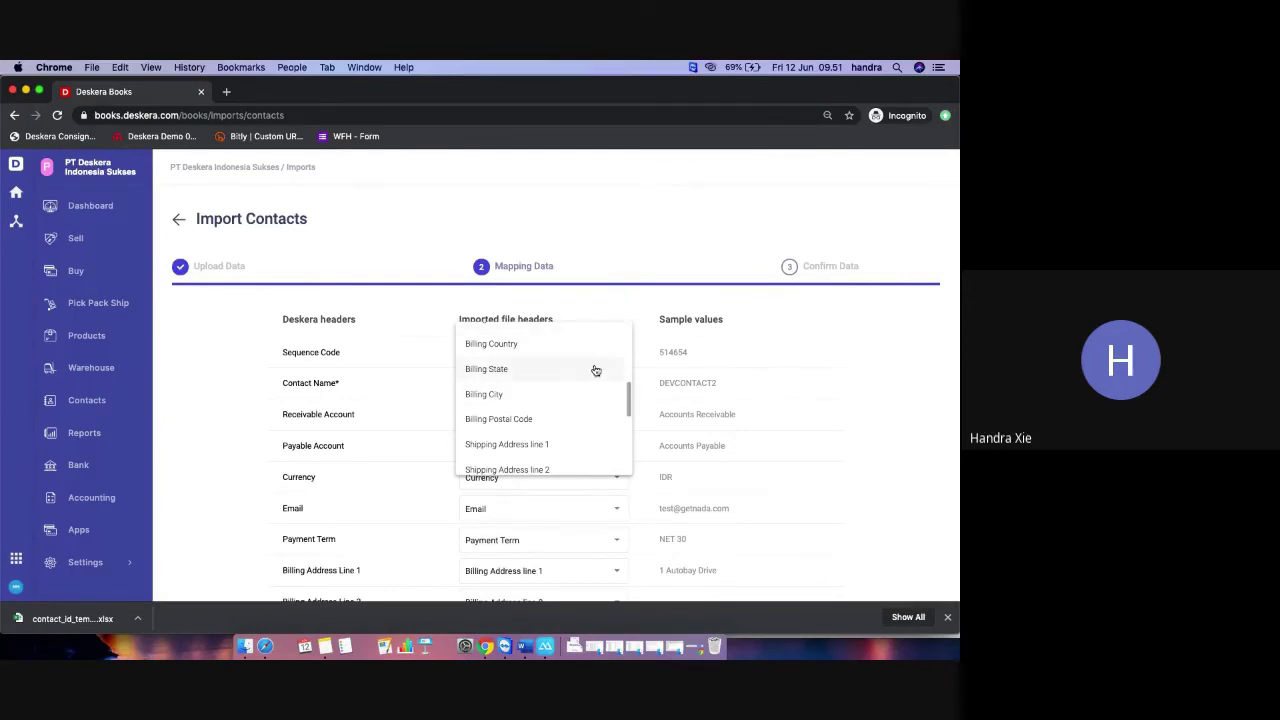
{"action": "scroll", "coordinate": [588, 371], "scroll_direction": "up", "scroll_amount": 5}
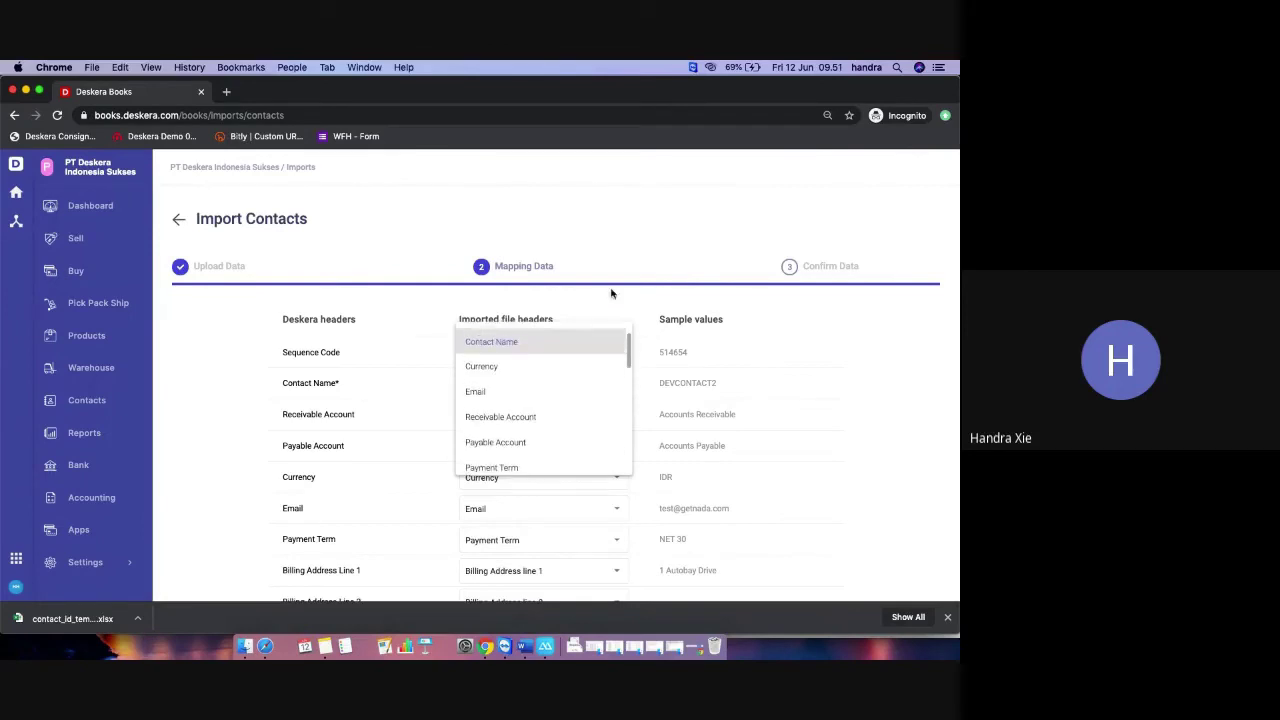
{"action": "left_click", "coordinate": [630, 315]}
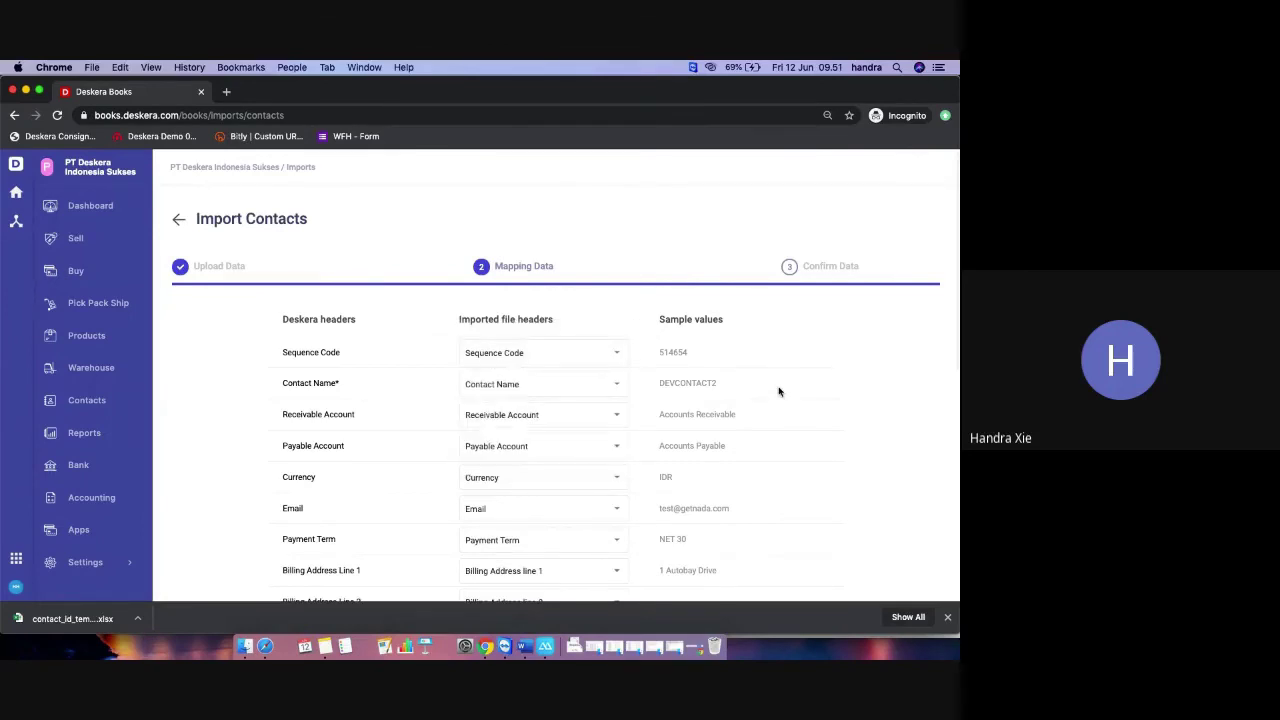
- Continue the contact import to the Confirm Data stage and review the record's account, payment term, billing and shipping columns
{"action": "scroll", "coordinate": [749, 360], "scroll_direction": "down", "scroll_amount": 10}
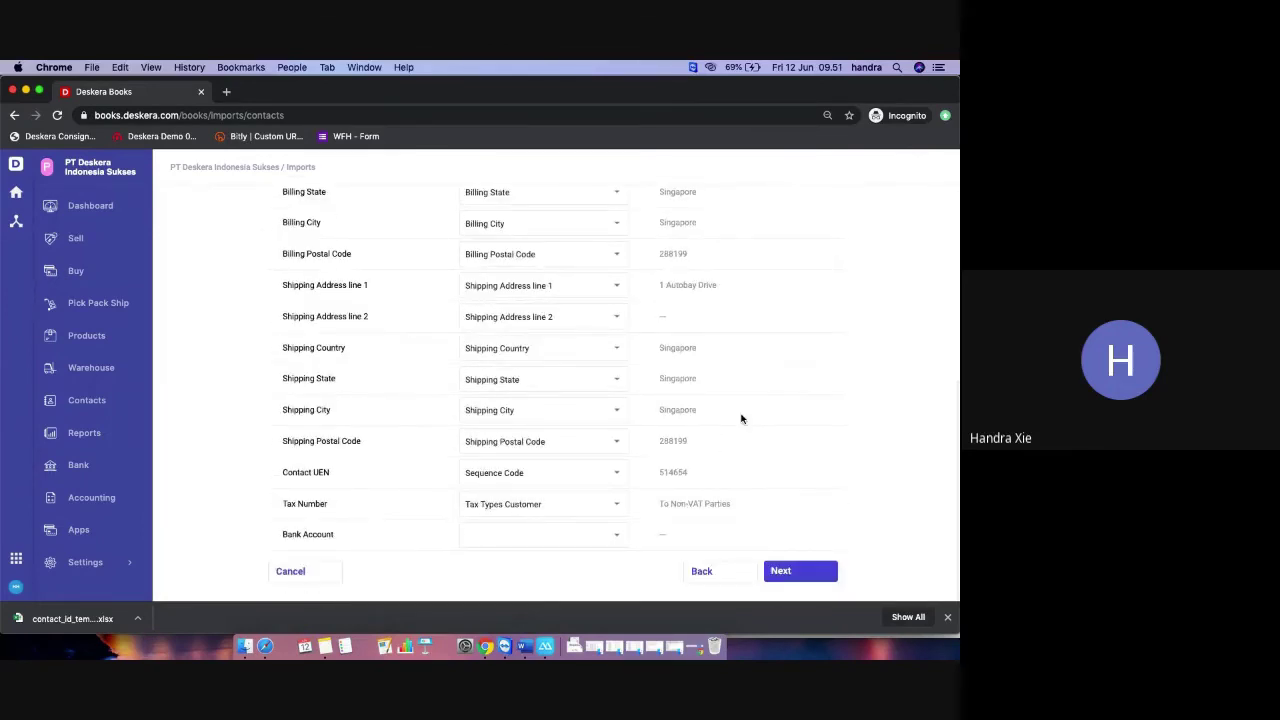
{"action": "left_click", "coordinate": [808, 571]}
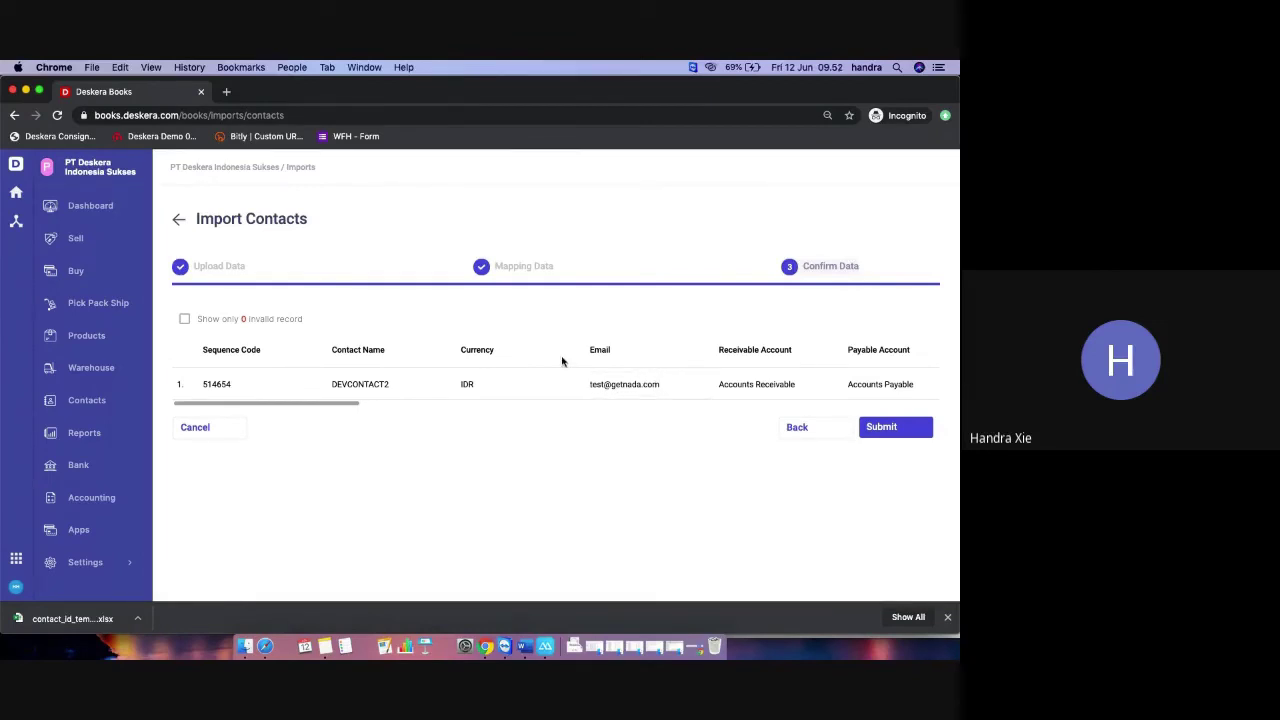
{"action": "scroll", "coordinate": [548, 385], "scroll_direction": "right", "scroll_amount": 10}
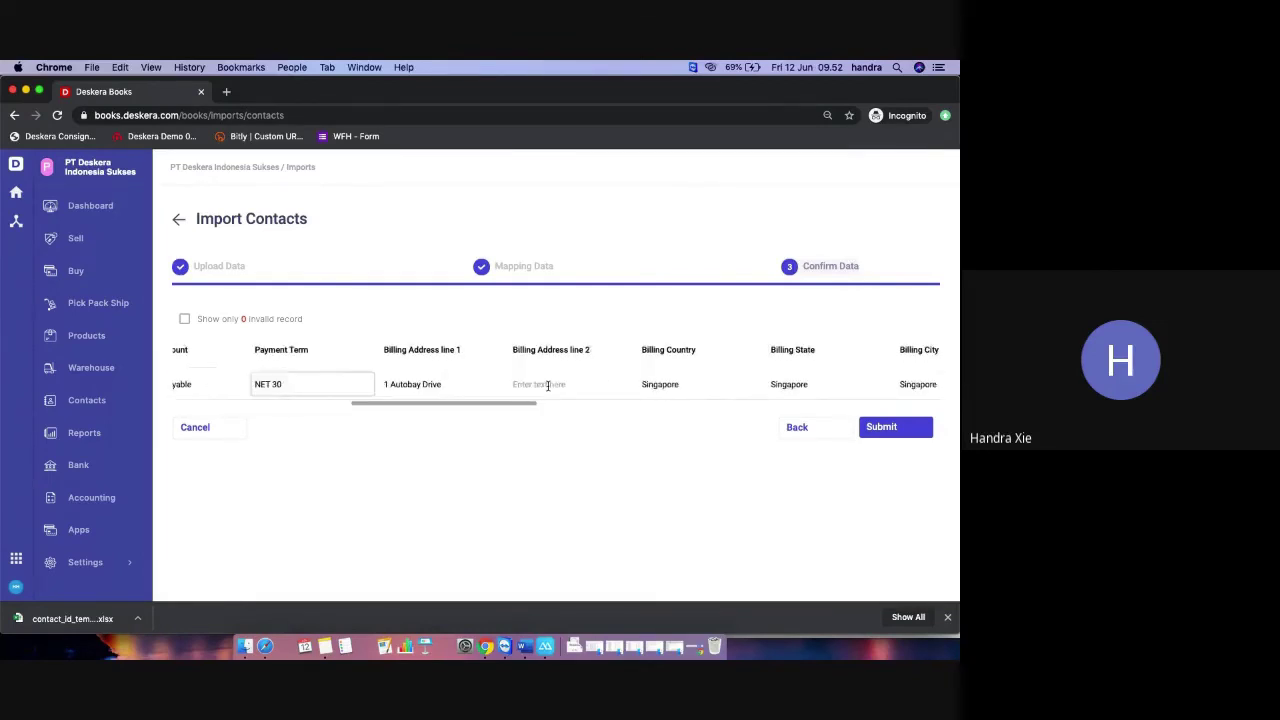
{"action": "scroll", "coordinate": [548, 385], "scroll_direction": "left", "scroll_amount": 6}
{"action": "scroll", "coordinate": [548, 385], "scroll_direction": "left", "scroll_amount": 3}
{"action": "scroll", "coordinate": [548, 387], "scroll_direction": "right", "scroll_amount": 10}
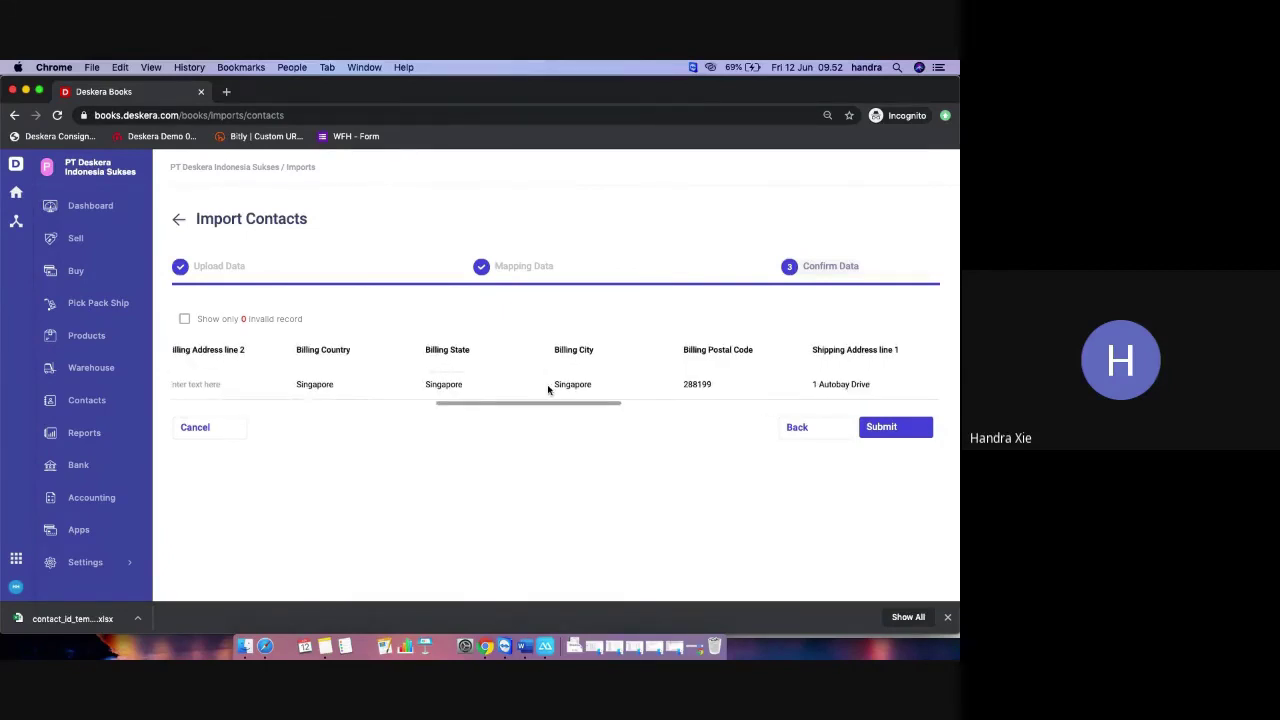
{"action": "scroll", "coordinate": [548, 388], "scroll_direction": "right", "scroll_amount": 8}
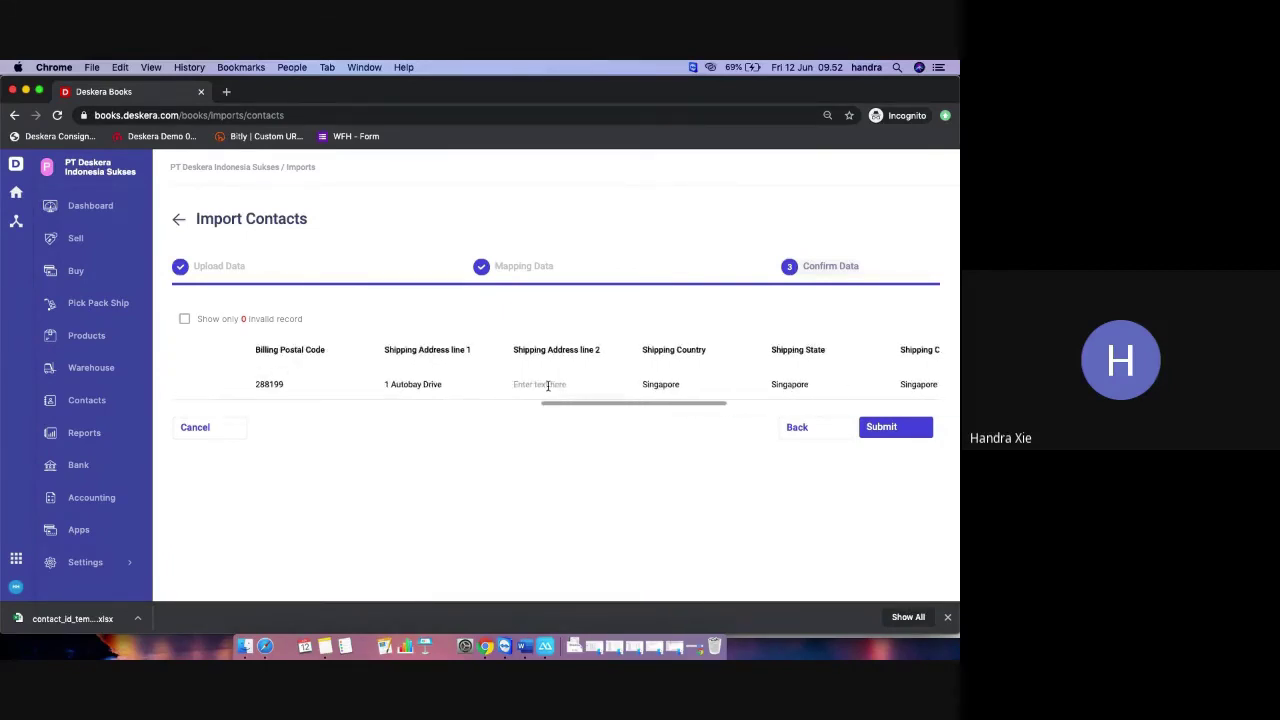
{"action": "scroll", "coordinate": [548, 385], "scroll_direction": "left", "scroll_amount": 5}
{"action": "scroll", "coordinate": [548, 385], "scroll_direction": "left", "scroll_amount": 6}
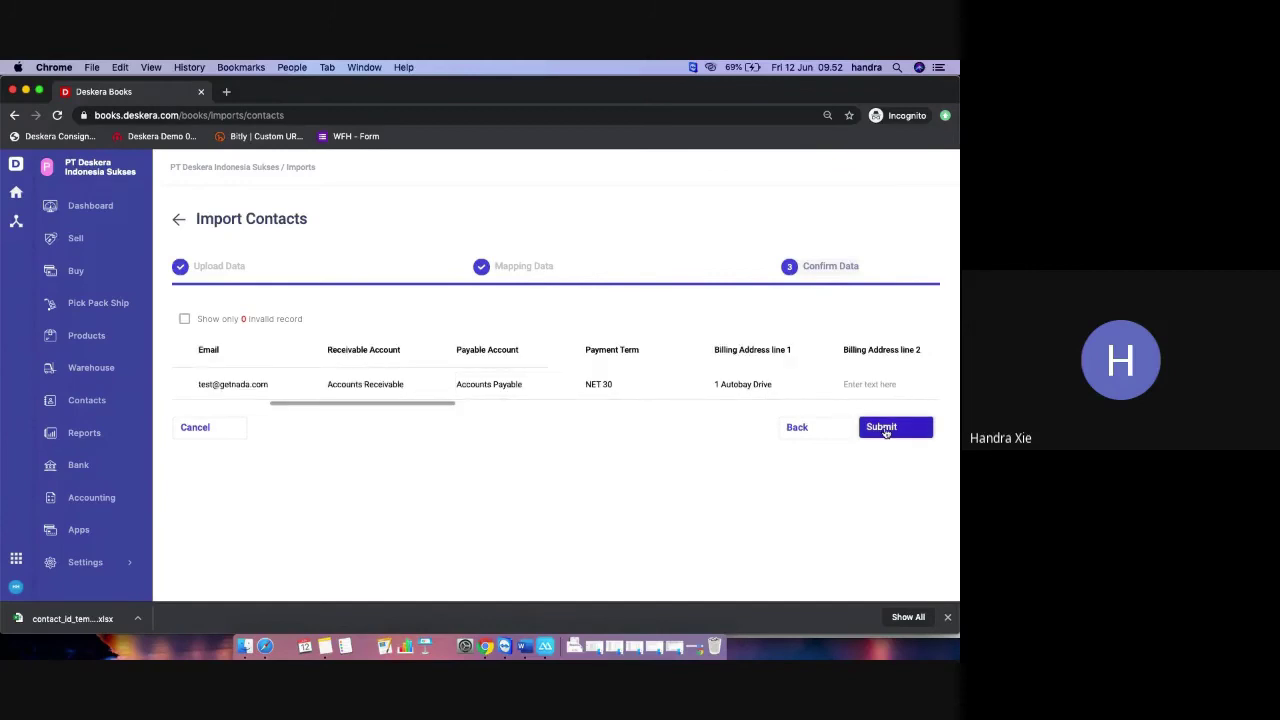
{"action": "scroll", "coordinate": [603, 370], "scroll_direction": "left", "scroll_amount": 3}
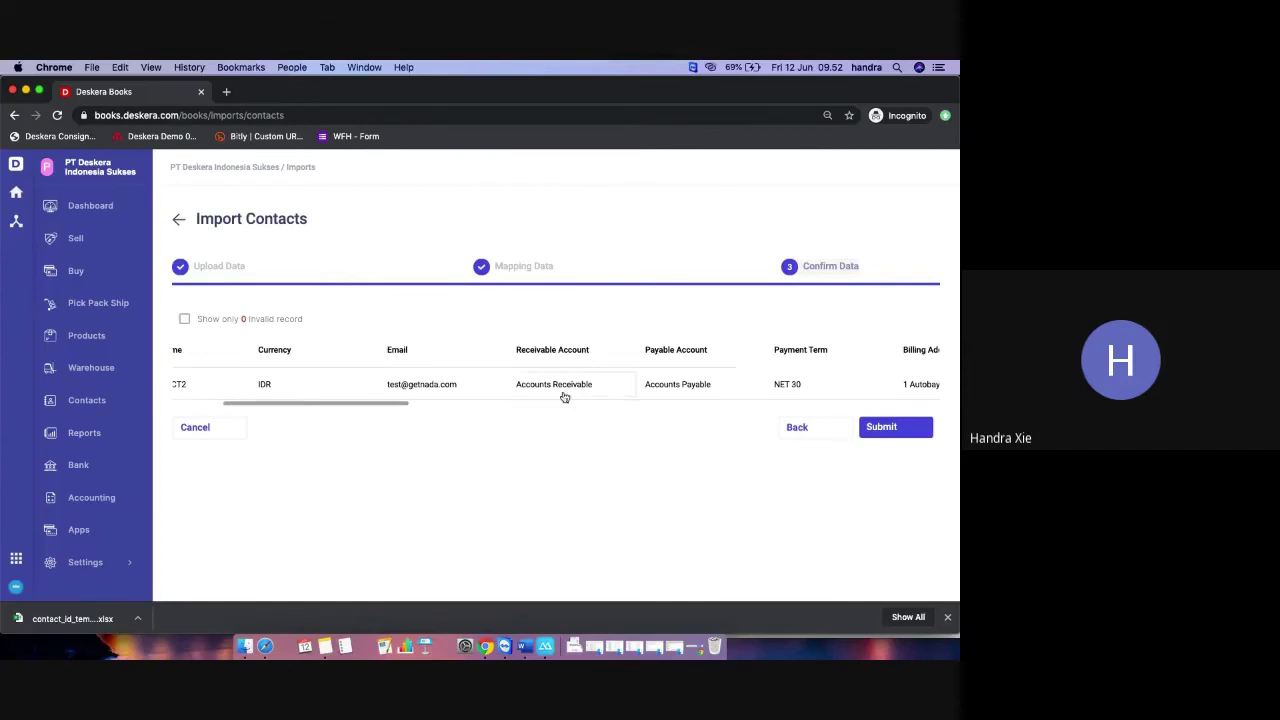
{"action": "scroll", "coordinate": [520, 385], "scroll_direction": "left", "scroll_amount": 5}
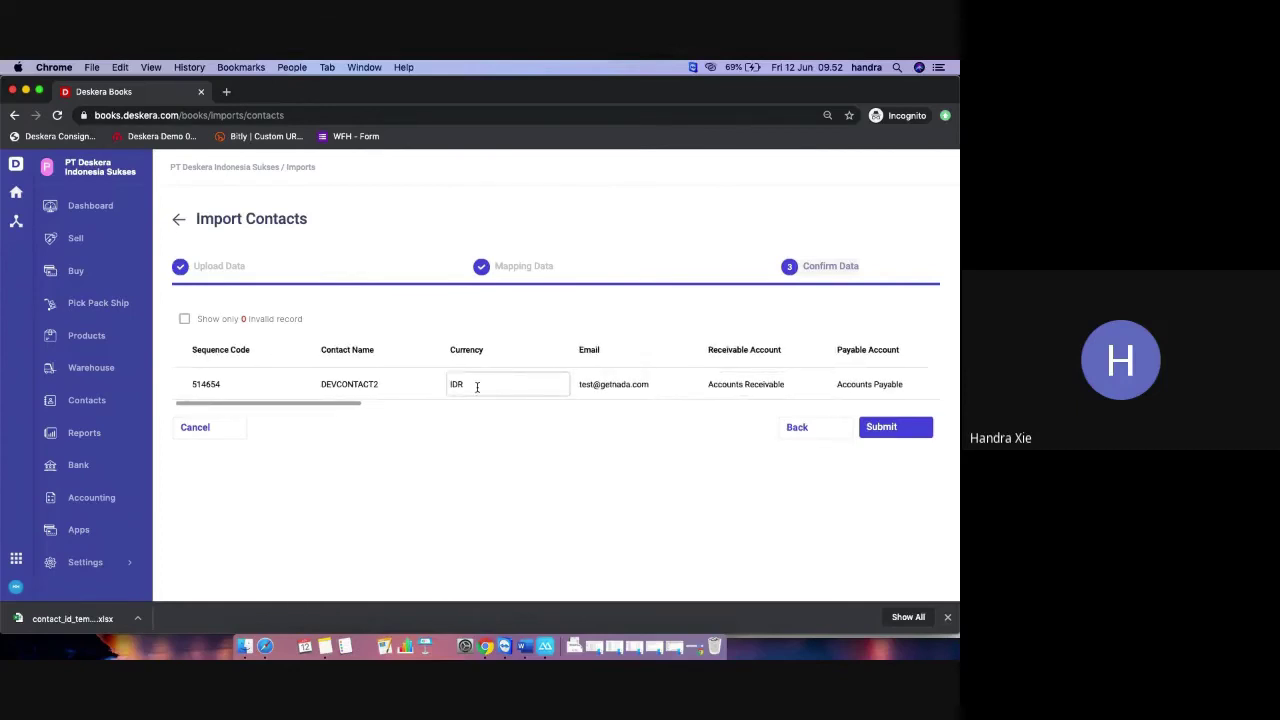
- Check the currencies available for the imported record and dismiss them without choosing one
{"action": "left_click", "coordinate": [477, 387]}
{"action": "scroll", "coordinate": [483, 494], "scroll_direction": "down", "scroll_amount": 3}
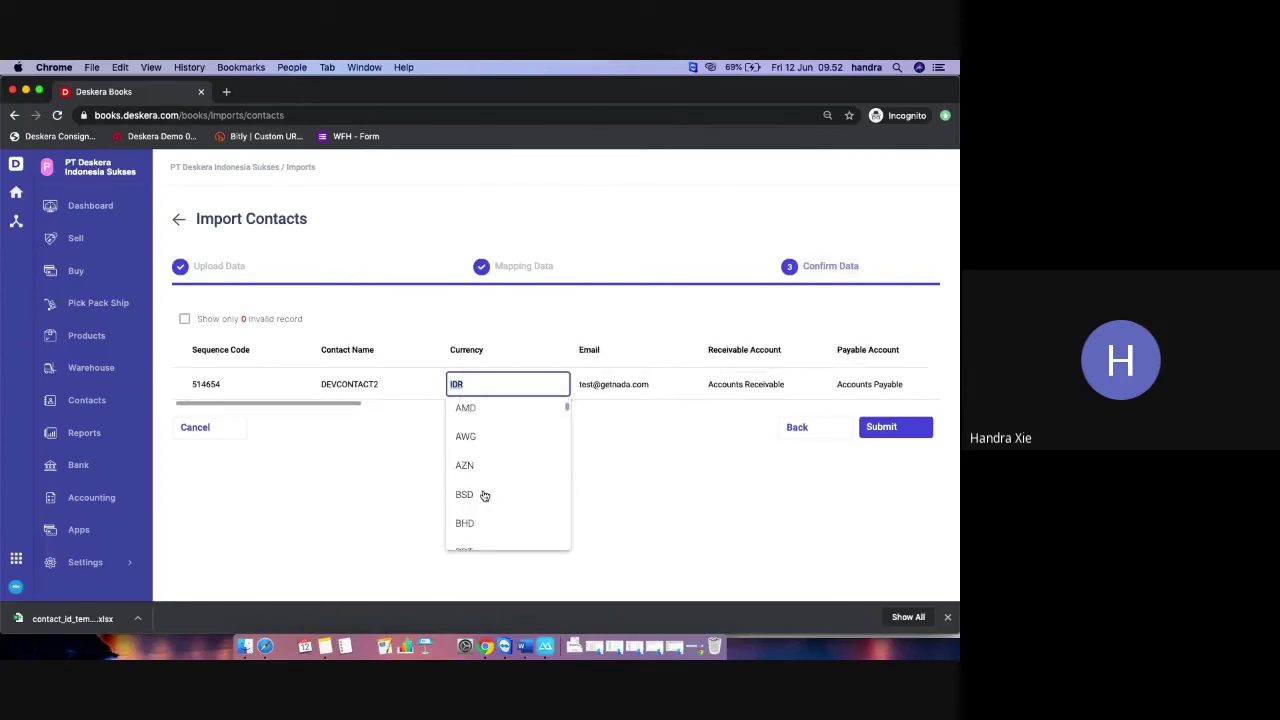
{"action": "left_click", "coordinate": [391, 454]}
{"action": "scroll", "coordinate": [385, 376], "scroll_direction": "left", "scroll_amount": 1}
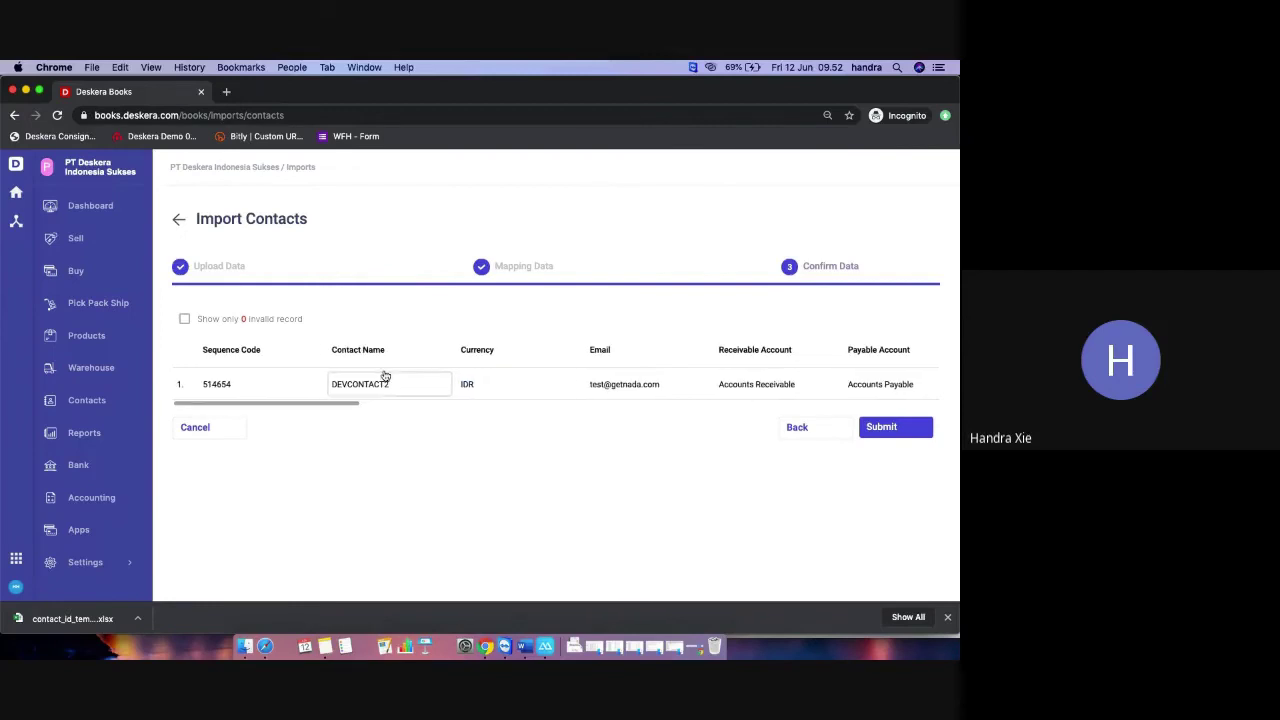
- Open the imported record's Contact Name for editing and leave it without entering a different name
{"action": "left_click", "coordinate": [401, 382]}
{"action": "left_click", "coordinate": [406, 408]}
{"action": "left_click", "coordinate": [408, 384]}
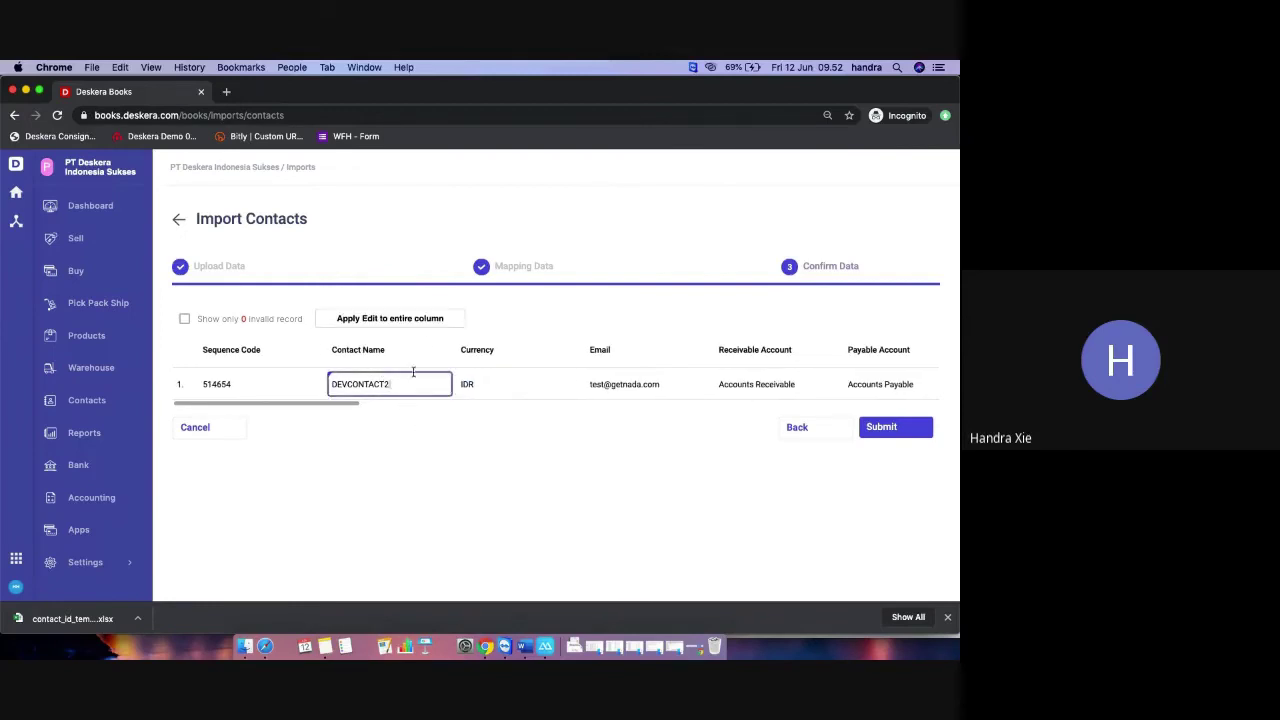
{"action": "left_click", "coordinate": [477, 438]}
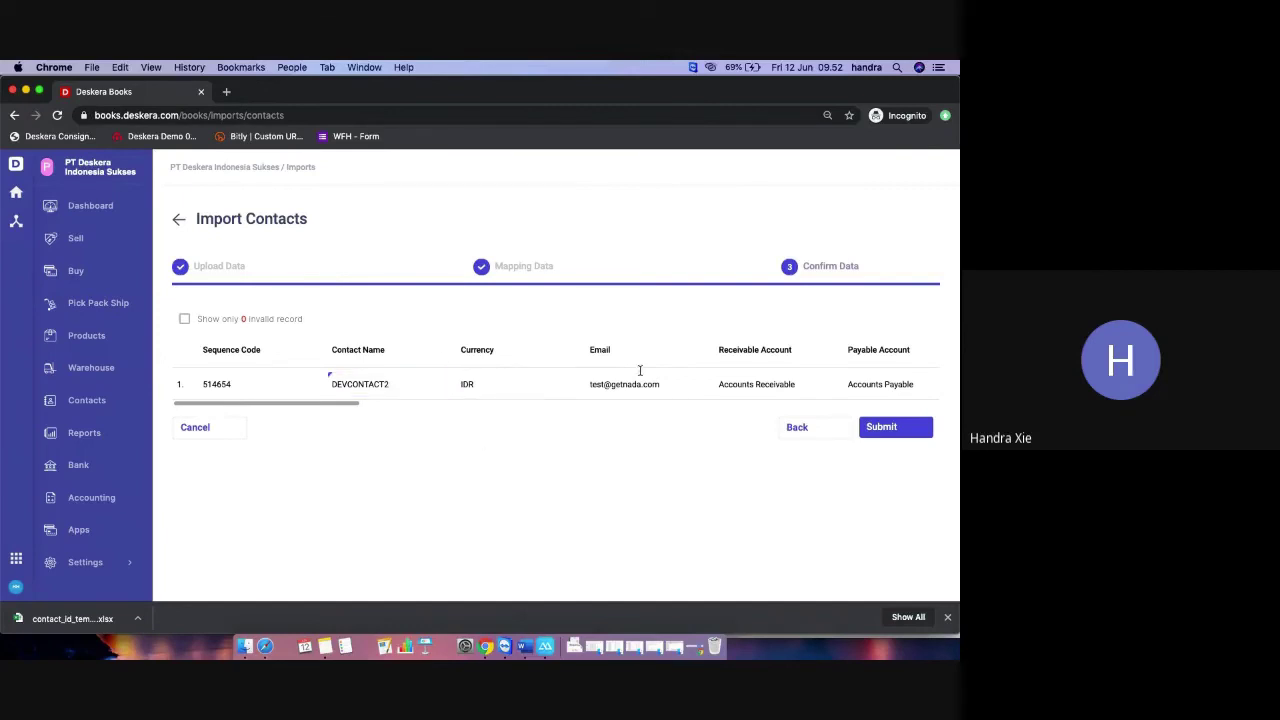
{"action": "scroll", "coordinate": [657, 366], "scroll_direction": "right", "scroll_amount": 10}
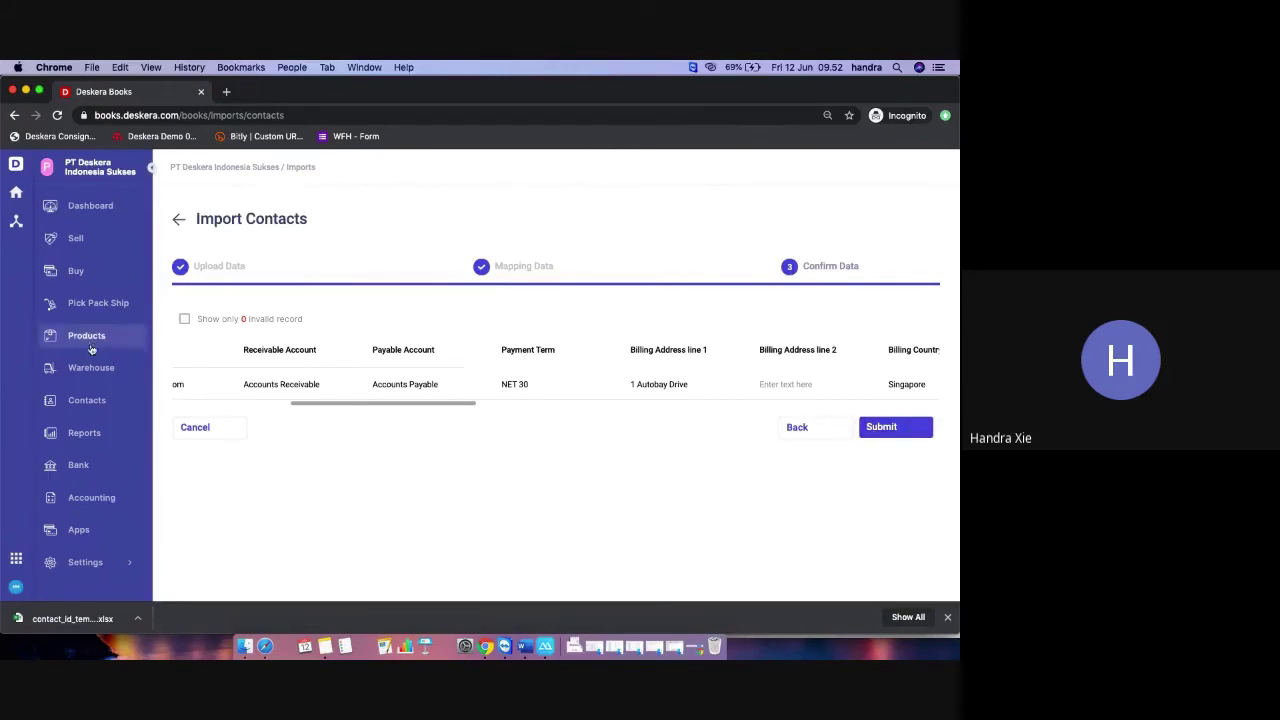
- Leave the import, open a new contact form from Contacts and check the auto numbering formats without choosing another
{"action": "left_click", "coordinate": [92, 404]}
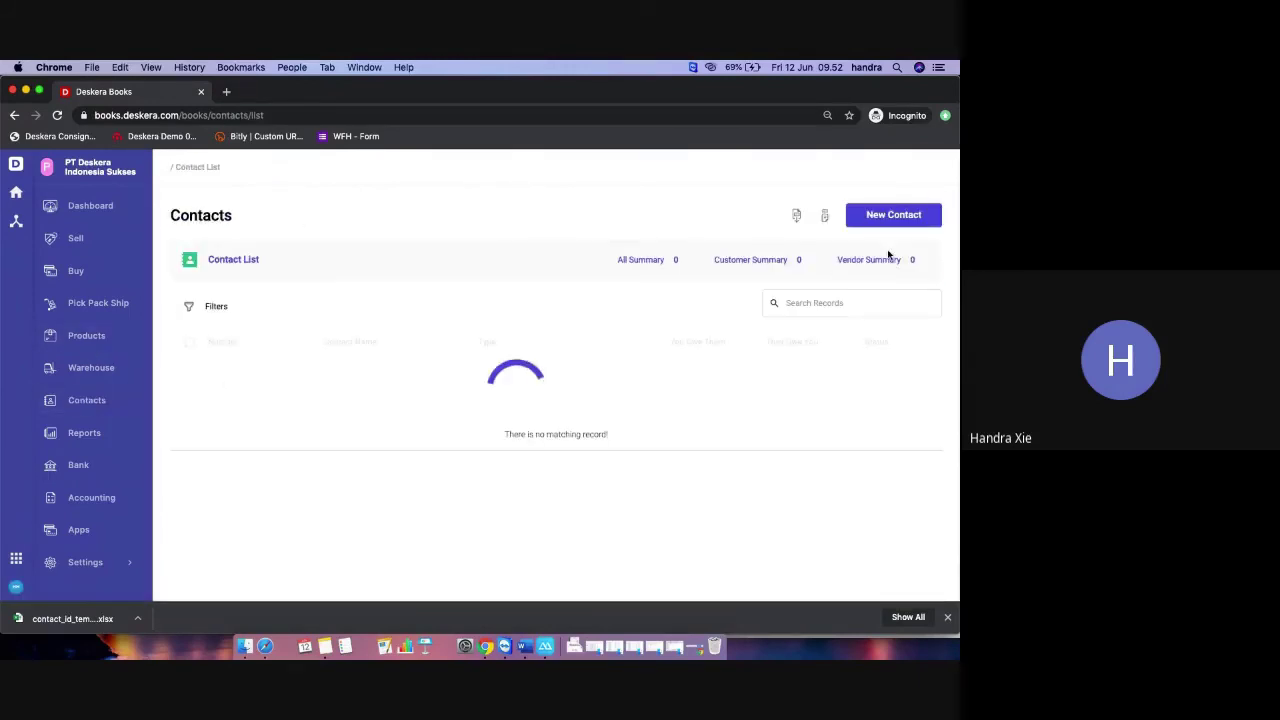
{"action": "left_click", "coordinate": [908, 219]}
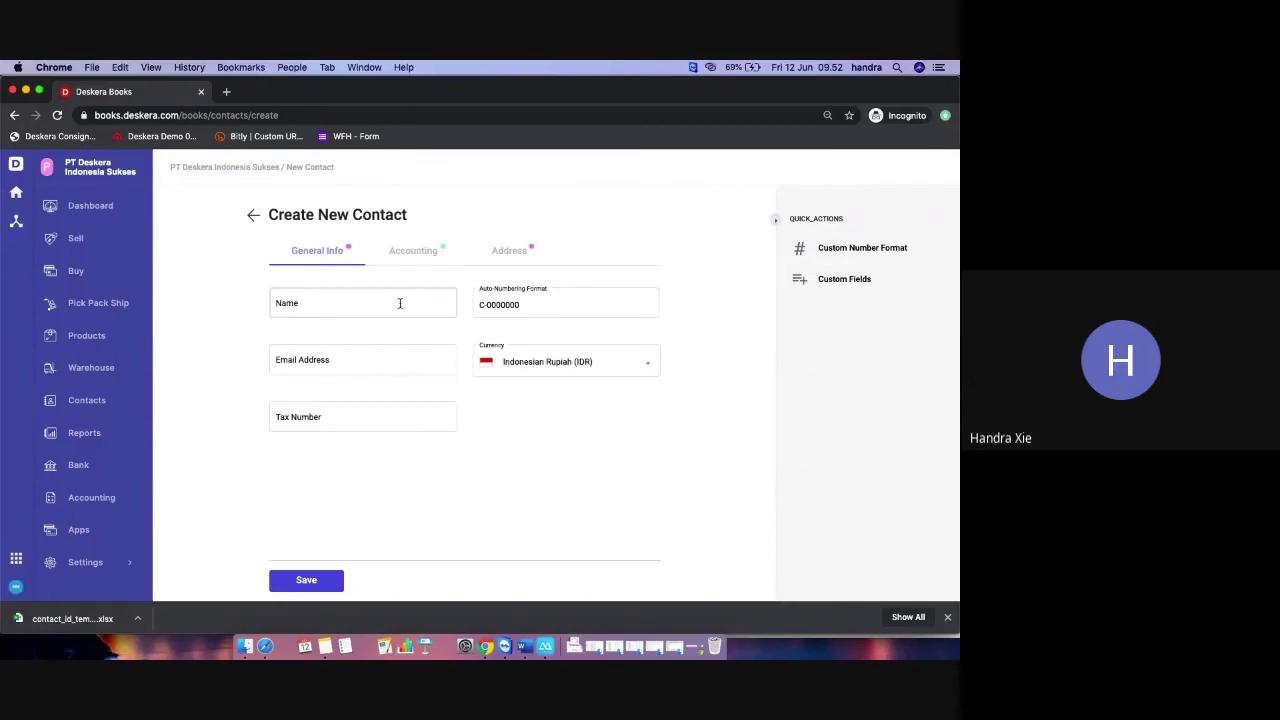
{"action": "mouse_move", "coordinate": [554, 303]}
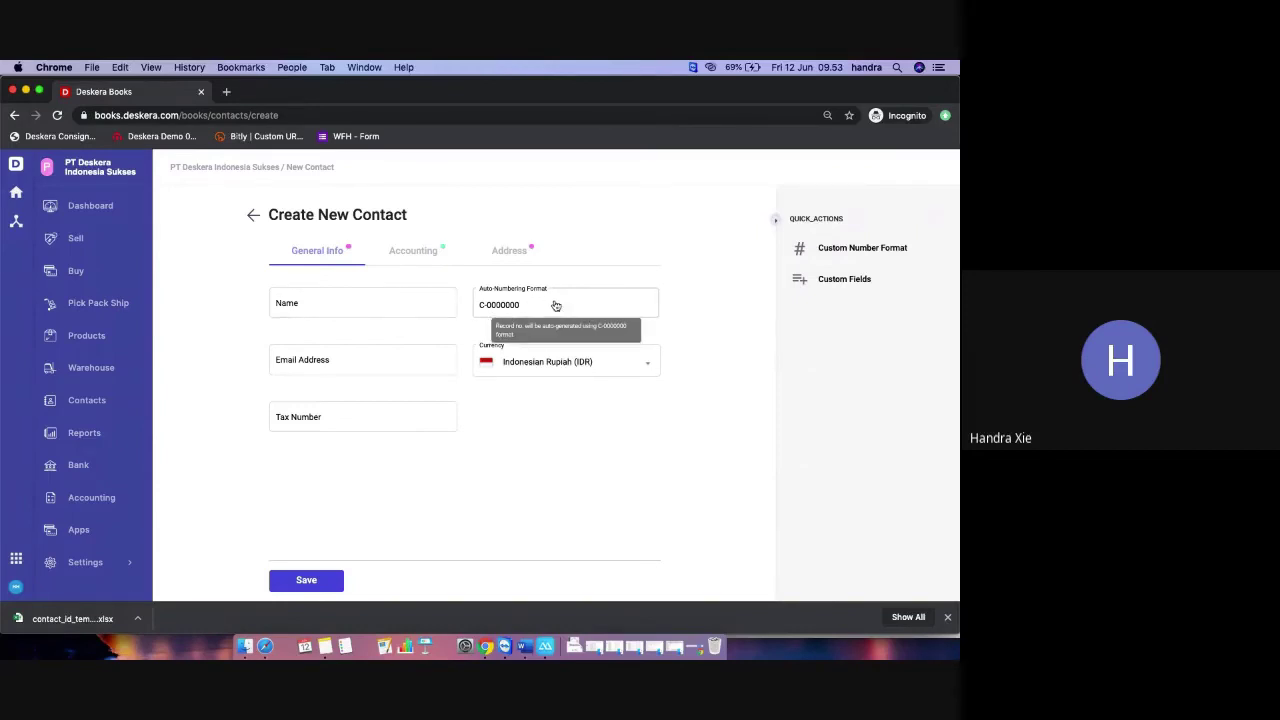
{"action": "left_click", "coordinate": [555, 304]}
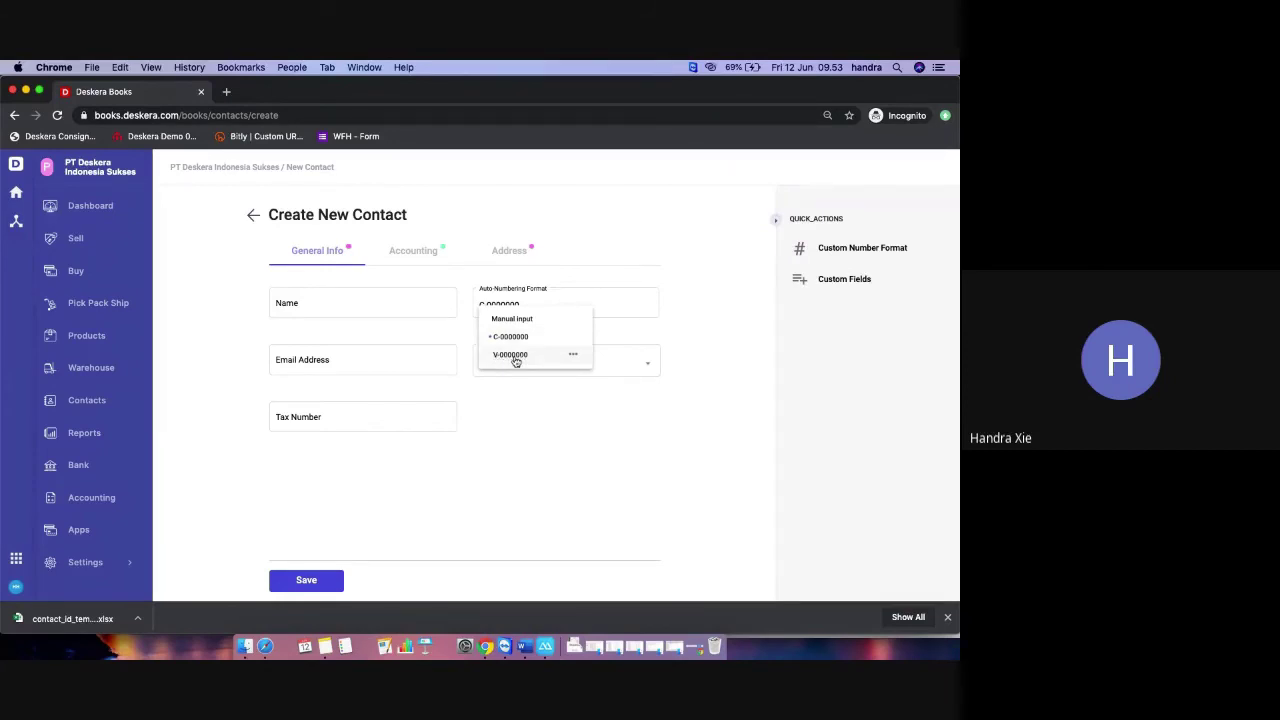
{"action": "left_click", "coordinate": [497, 421]}
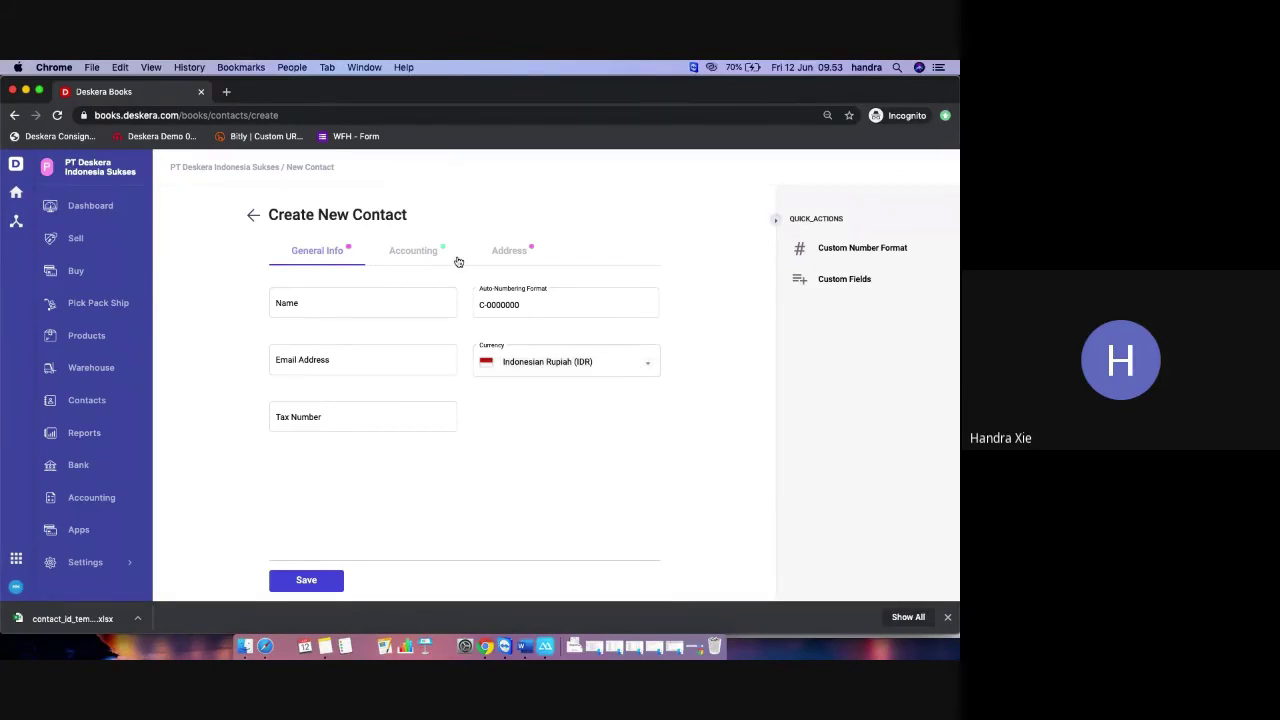
- Return from the new contact form to the contact list without saving and look over the listed contacts
{"action": "left_click", "coordinate": [255, 217]}
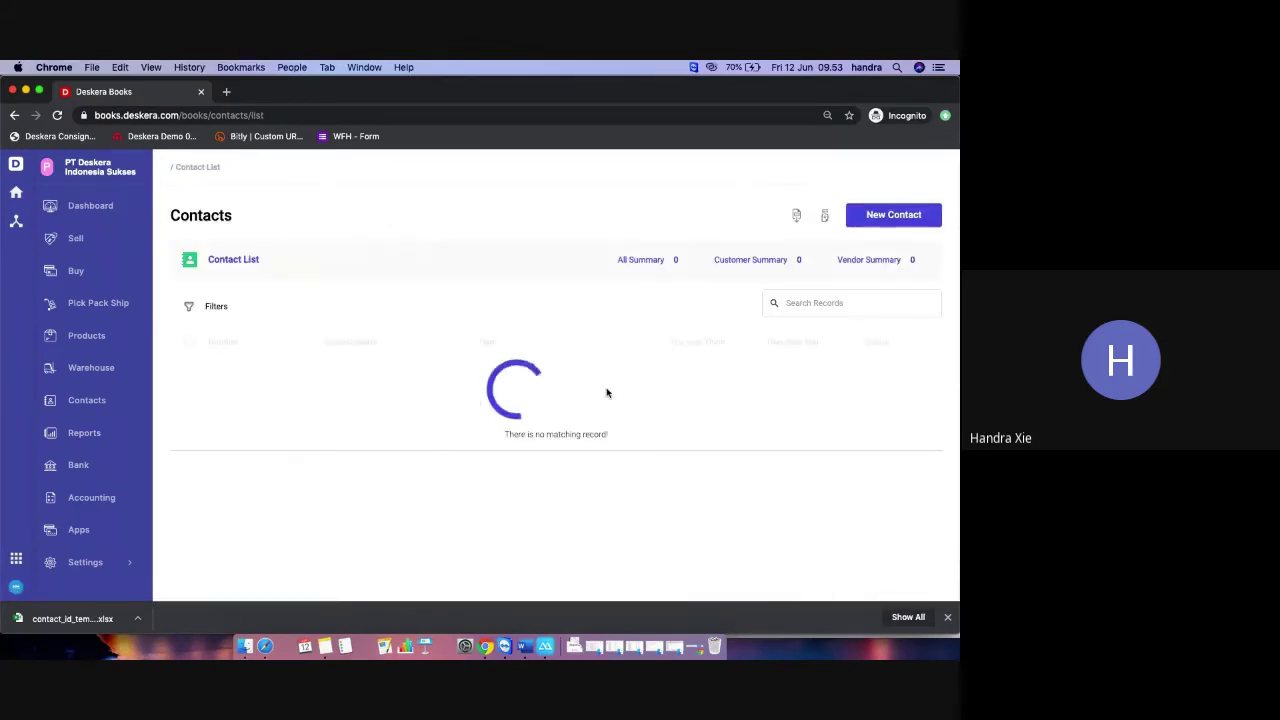
{"action": "scroll", "coordinate": [606, 391], "scroll_direction": "down", "scroll_amount": 3}
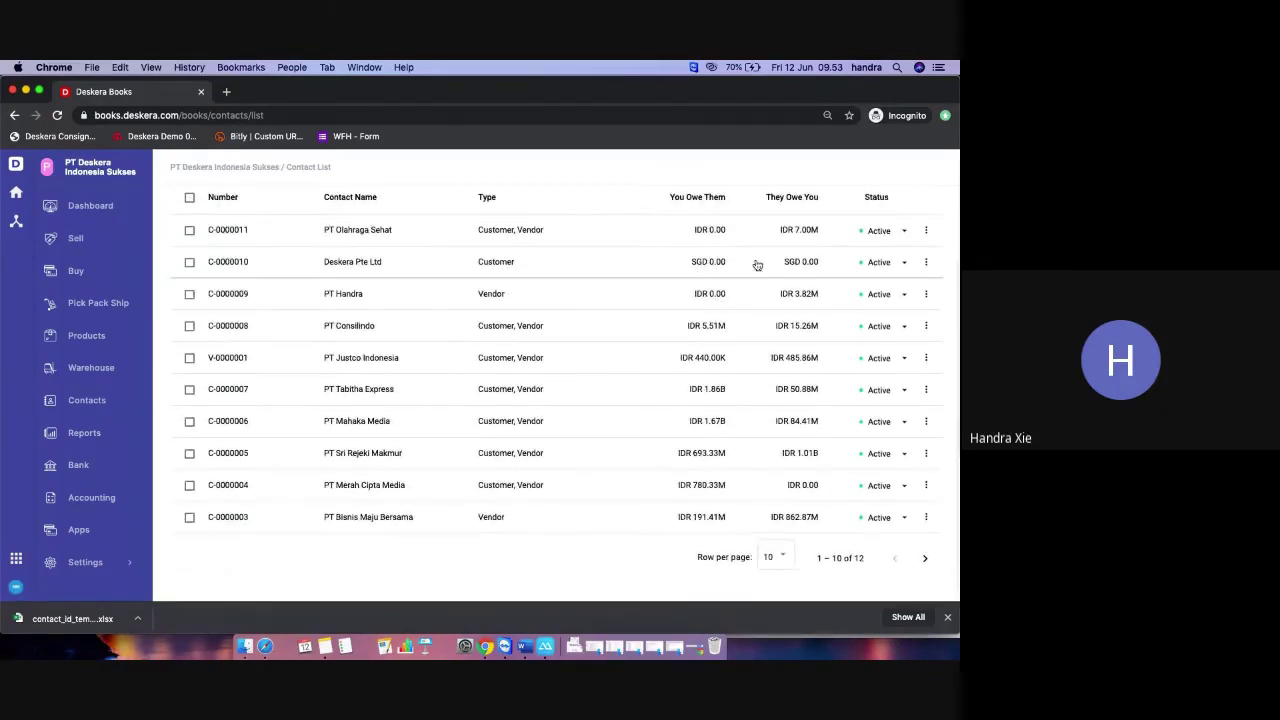
{"action": "scroll", "coordinate": [712, 265], "scroll_direction": "up", "scroll_amount": 3}
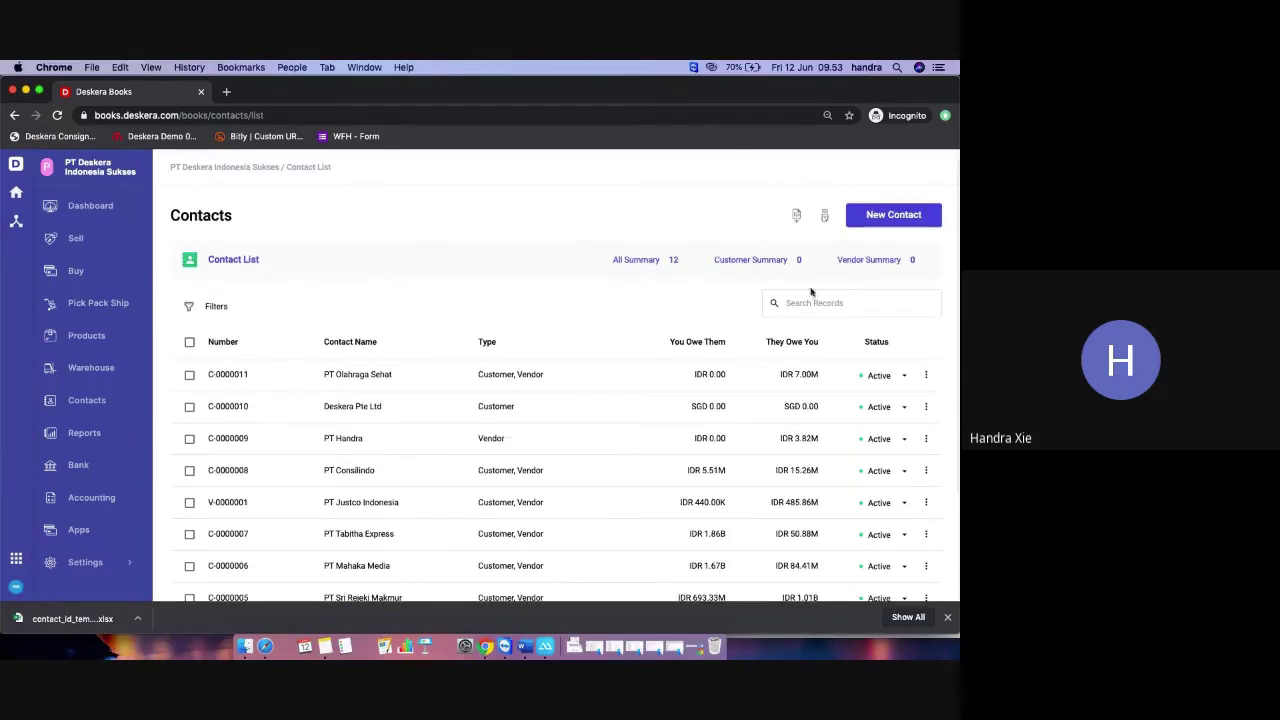
- Open a new contact form, check the payment terms available in its accounting details and dismiss them without choosing another
{"action": "left_click", "coordinate": [898, 216]}
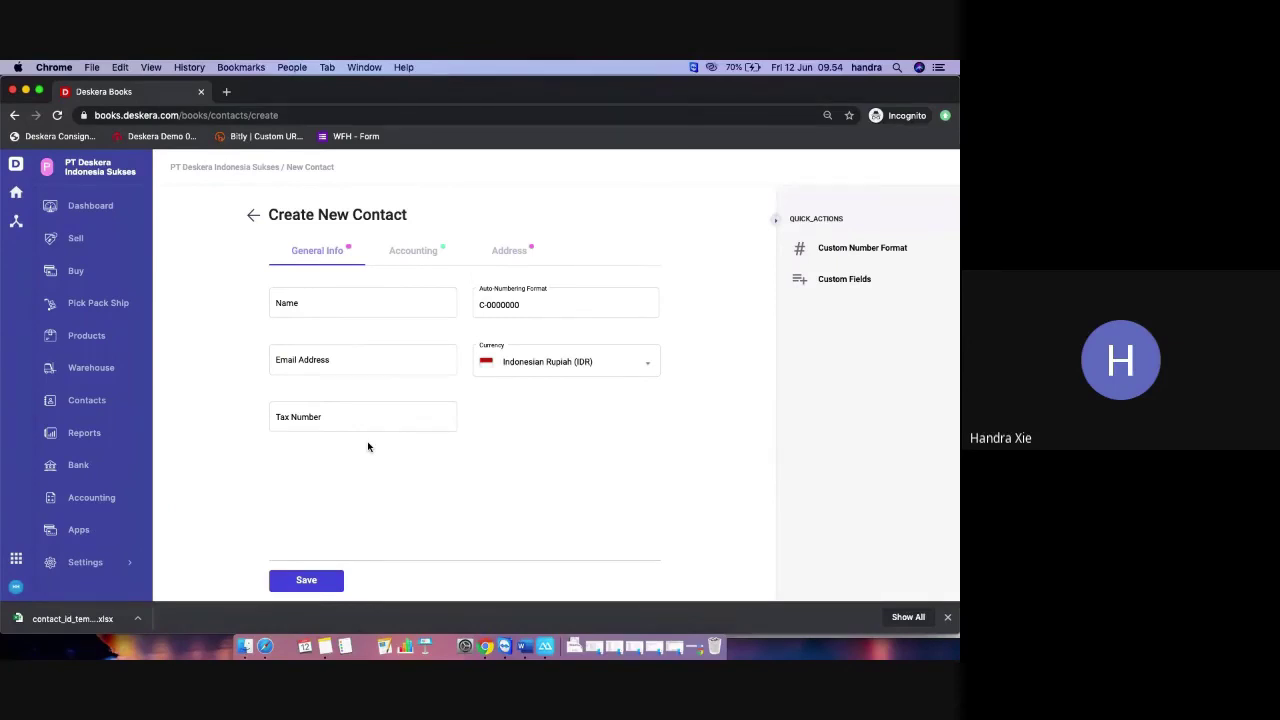
{"action": "left_click", "coordinate": [421, 252]}
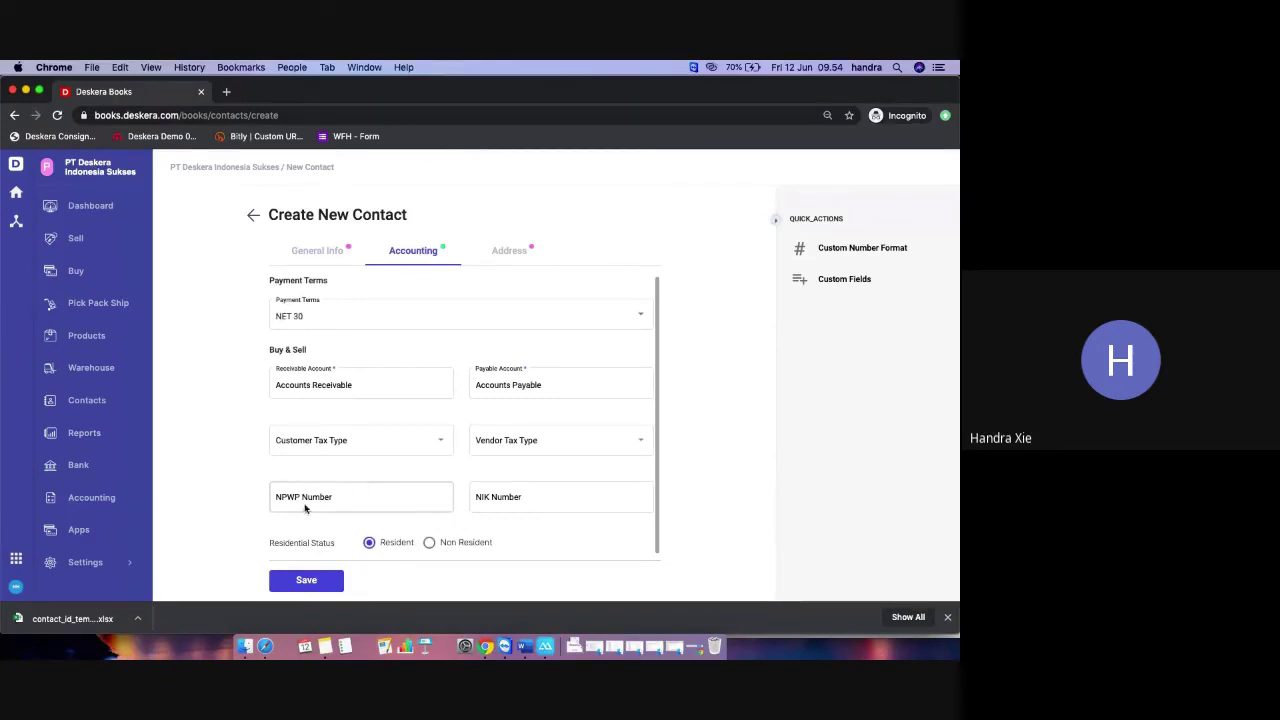
{"action": "left_click", "coordinate": [334, 316]}
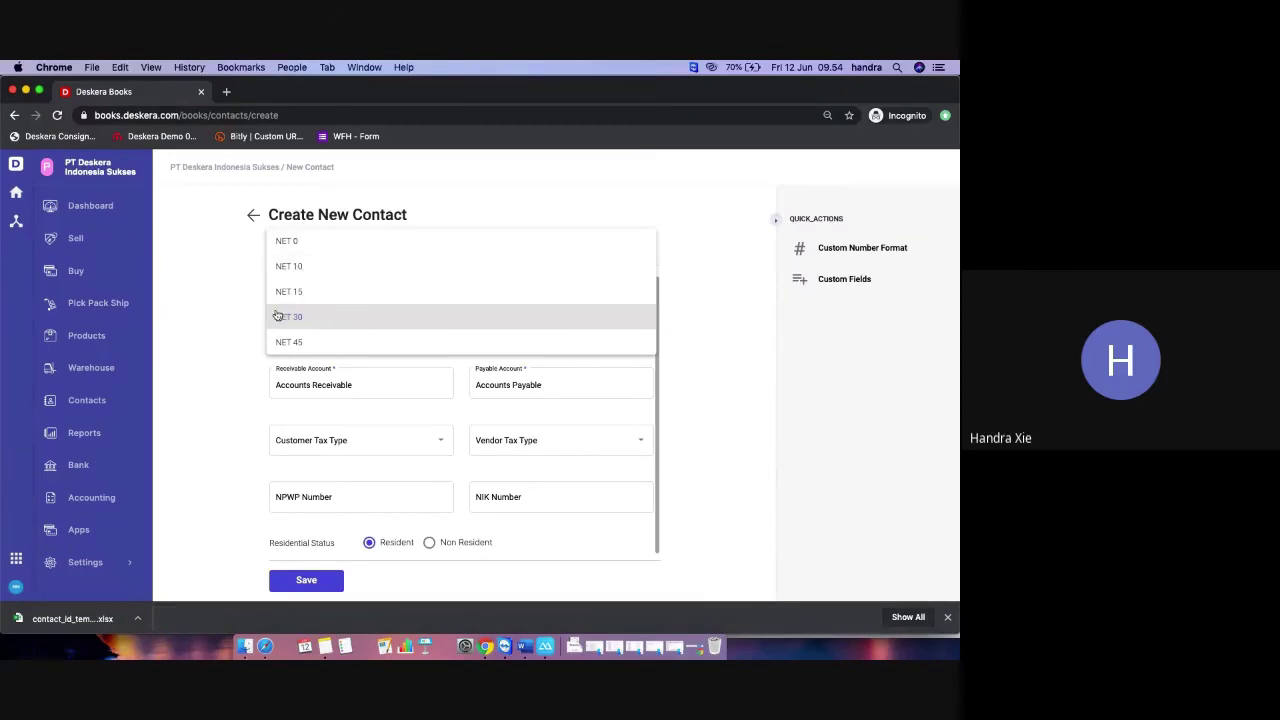
{"action": "left_click", "coordinate": [212, 363]}
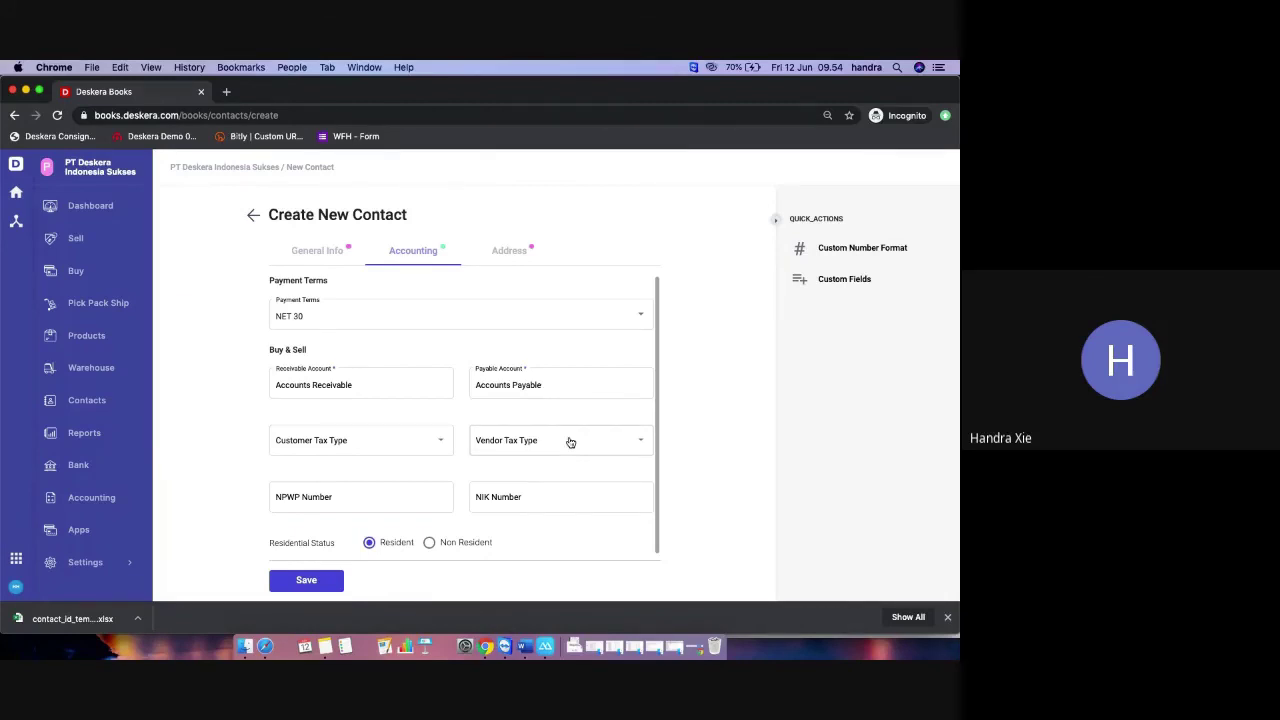
- Check the customer and vendor tax types available for the new contact and leave both unselected
{"action": "left_click", "coordinate": [430, 440]}
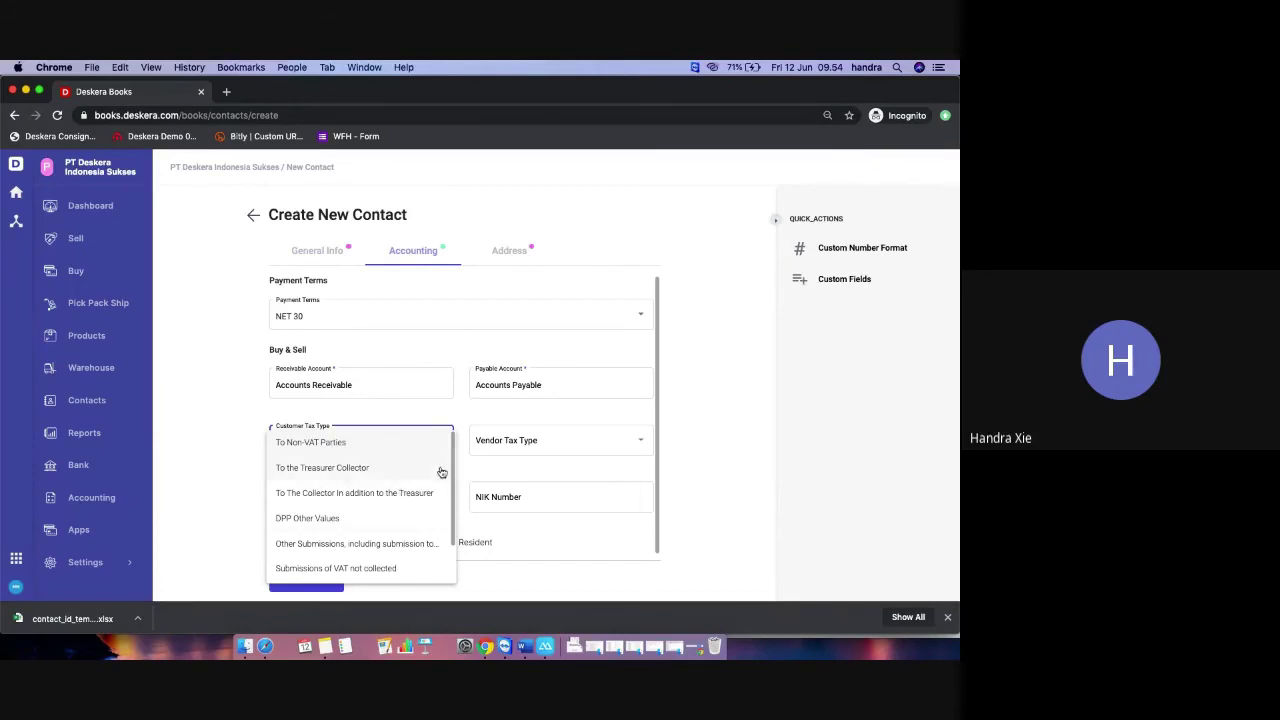
{"action": "left_click", "coordinate": [564, 448]}
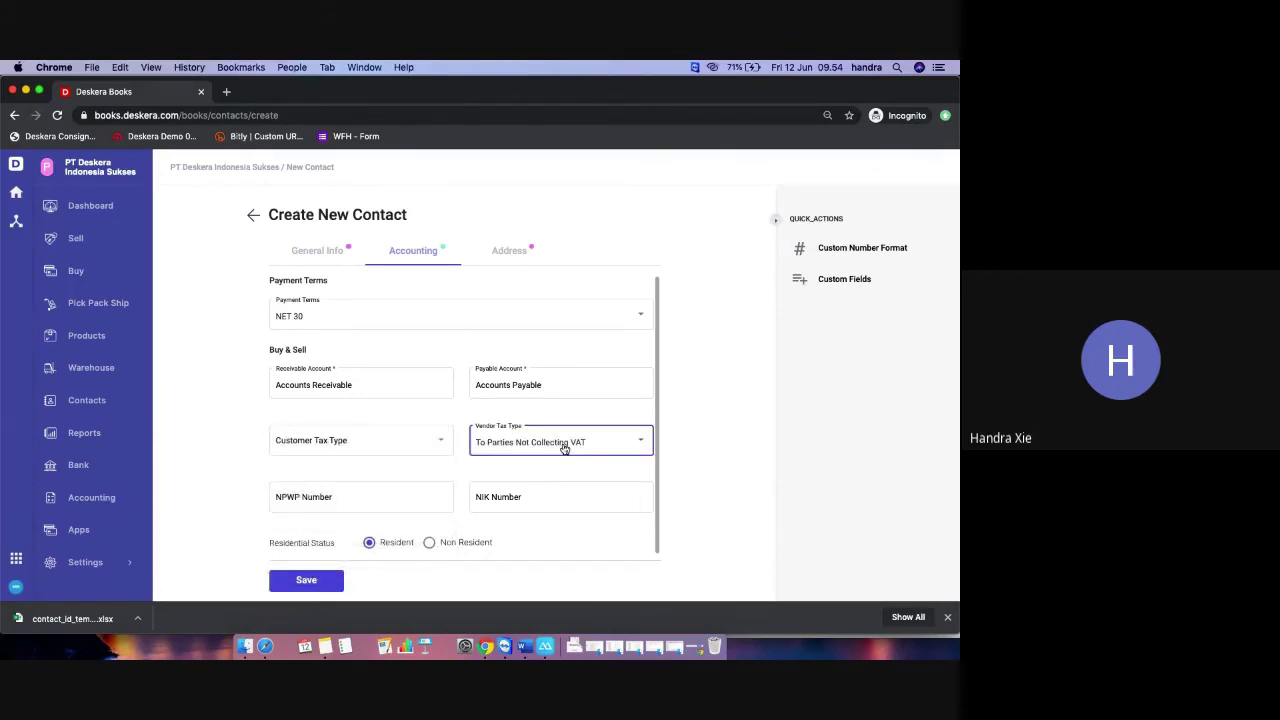
{"action": "left_click", "coordinate": [565, 448]}
{"action": "left_click", "coordinate": [180, 428]}
- View the new contact's address fields and return to the contact list without saving
{"action": "left_click", "coordinate": [519, 253]}
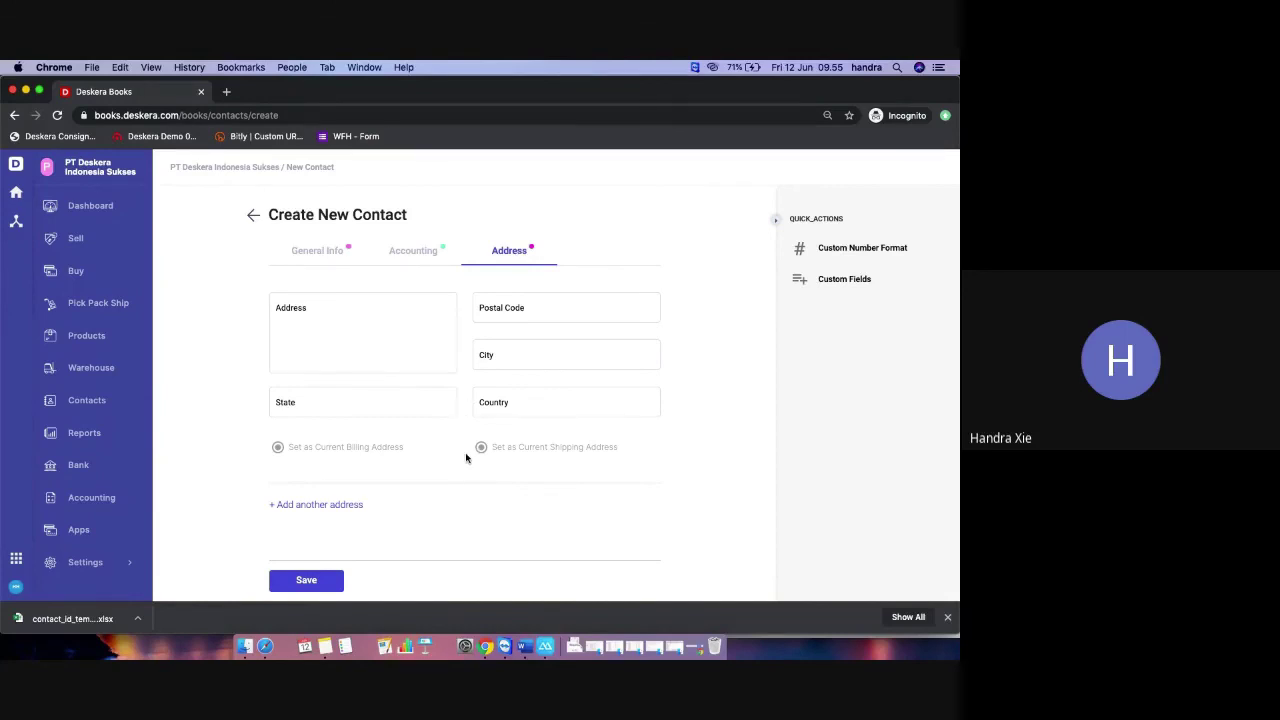
{"action": "left_click", "coordinate": [252, 215]}
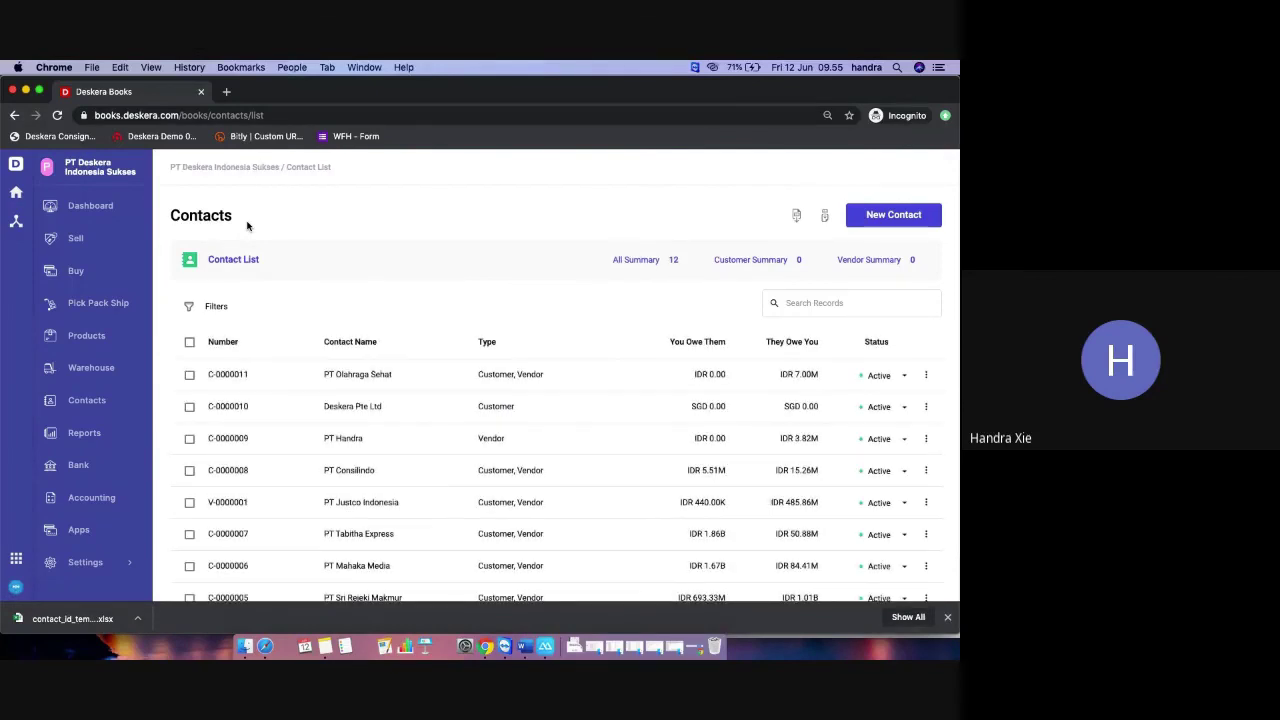
{"action": "scroll", "coordinate": [372, 257], "scroll_direction": "down", "scroll_amount": 1}
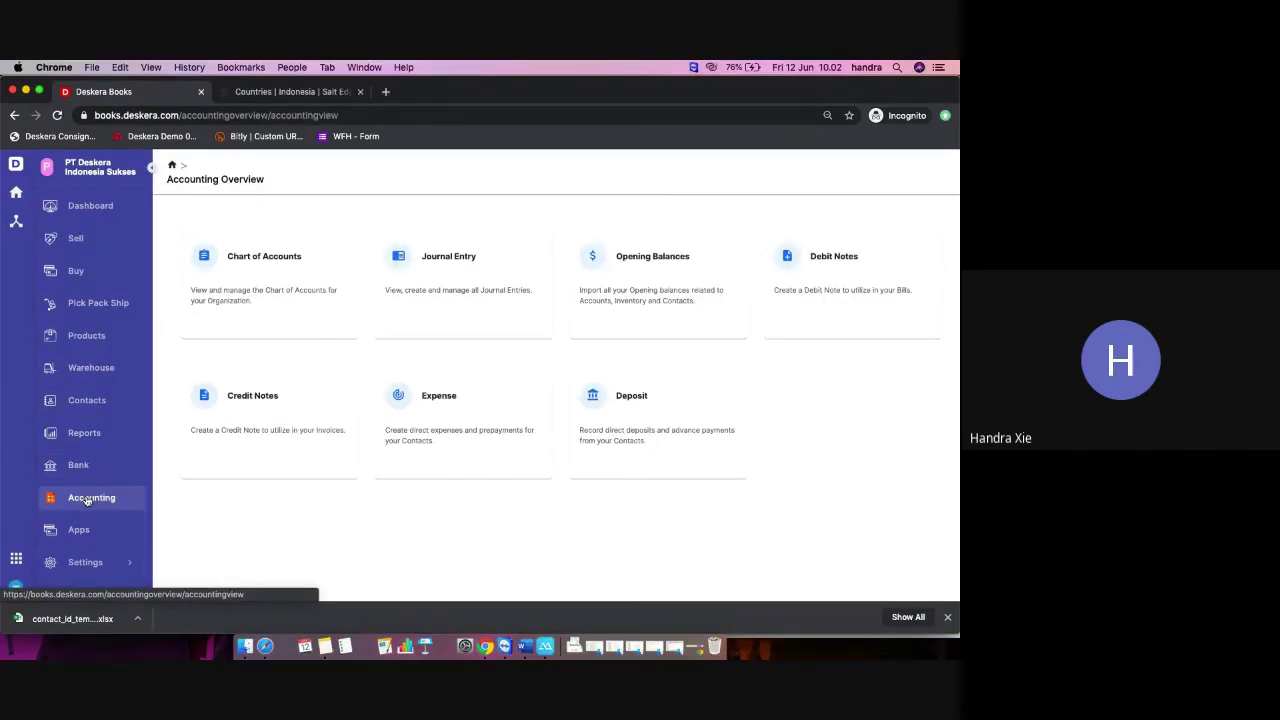
- Open the Chart of Accounts and examine the listed accounts with their types, balances and status
{"action": "left_click", "coordinate": [285, 294]}
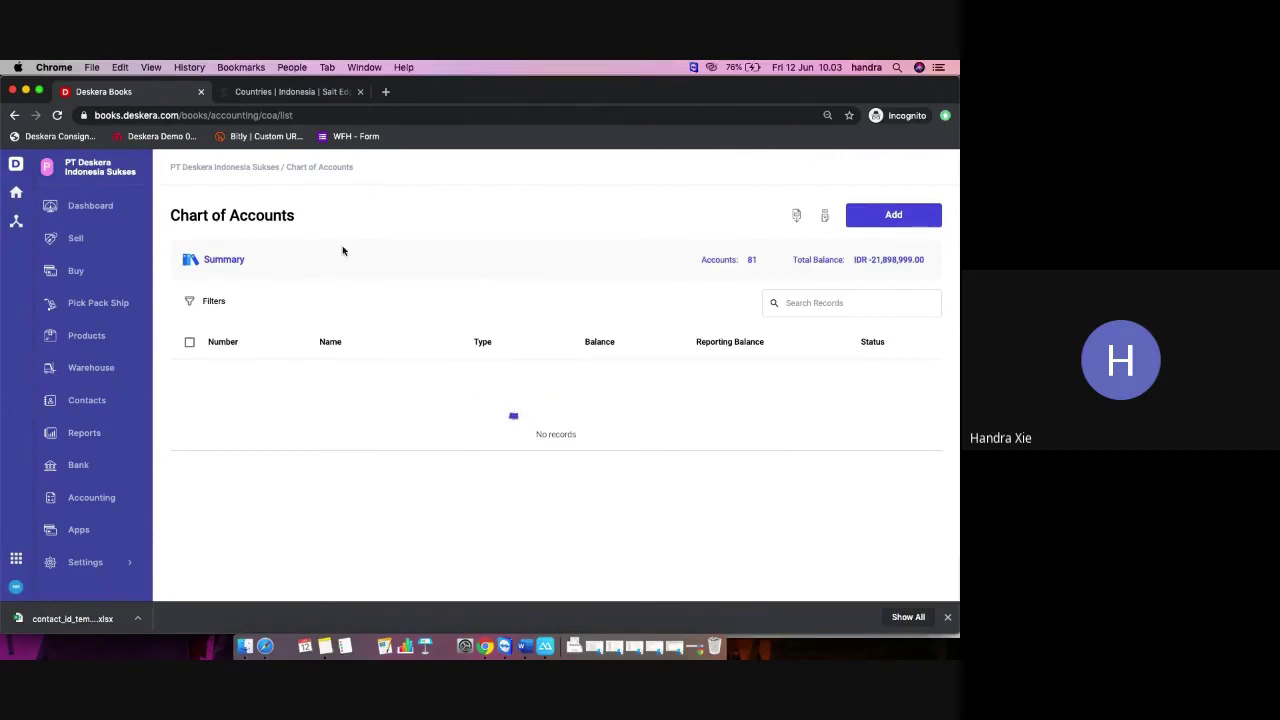
{"action": "double_click", "coordinate": [222, 259]}
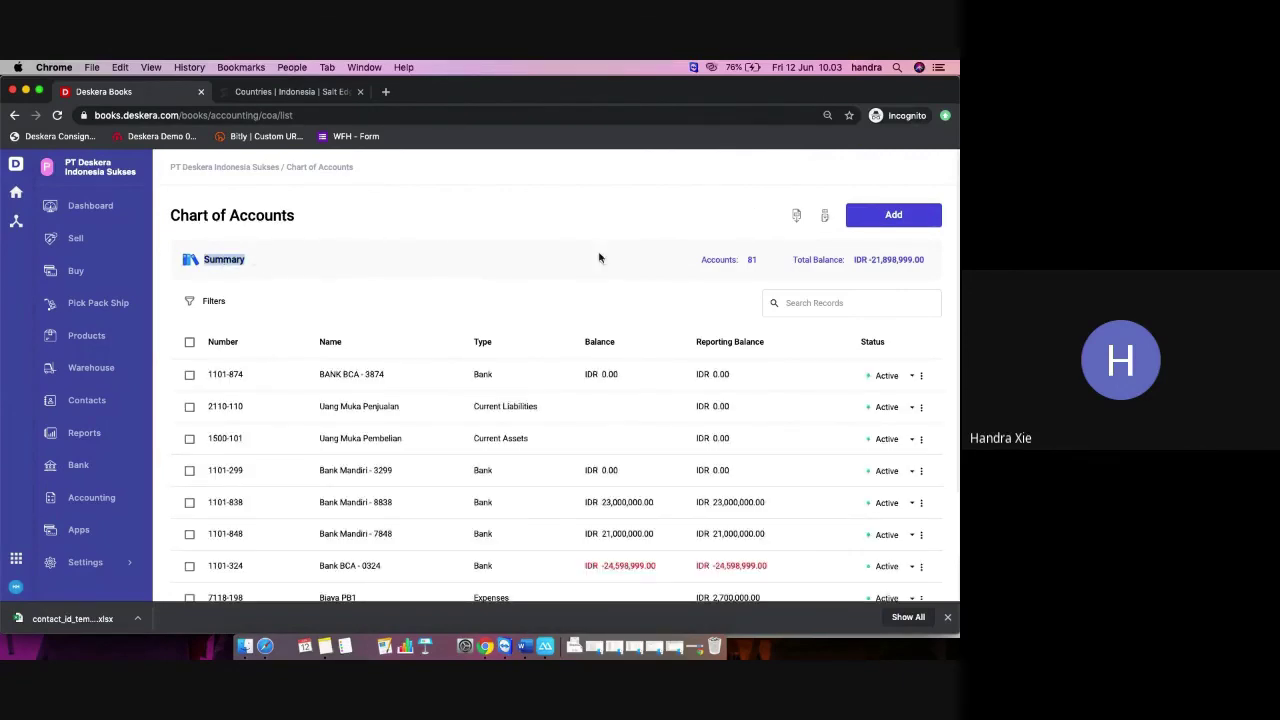
{"action": "left_click", "coordinate": [672, 214]}
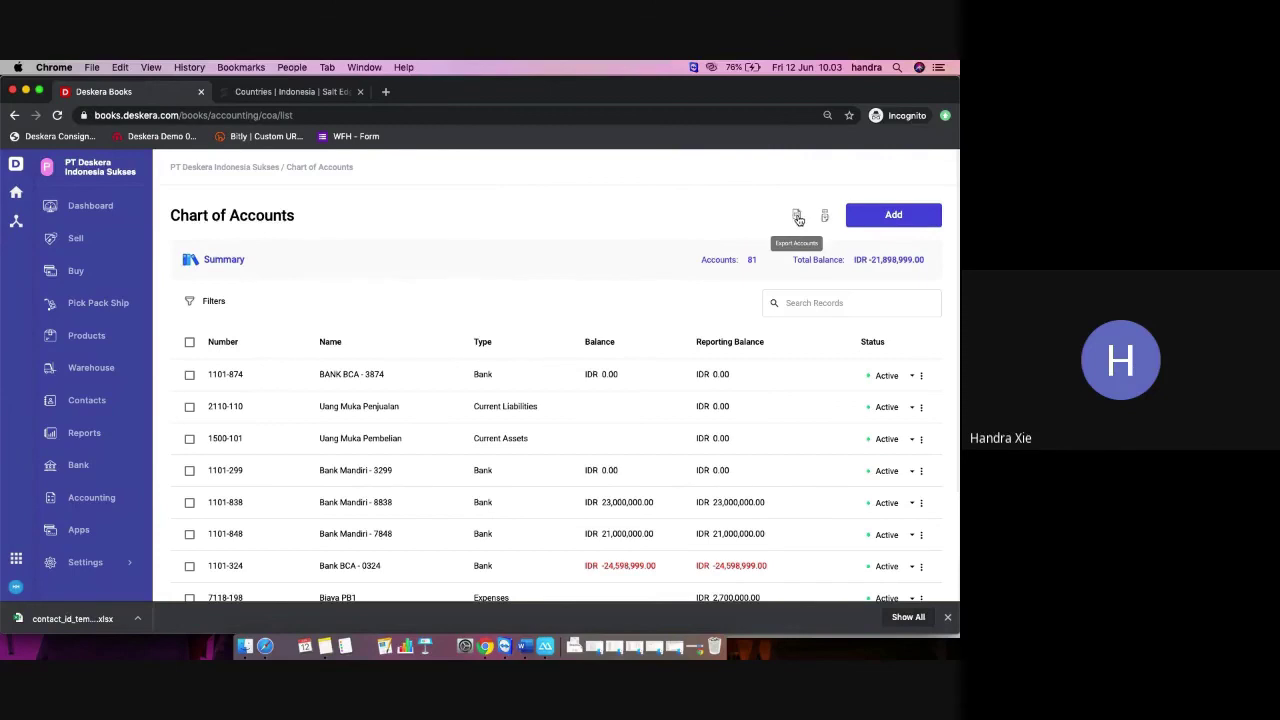
{"action": "scroll", "coordinate": [586, 477], "scroll_direction": "down", "scroll_amount": 3}
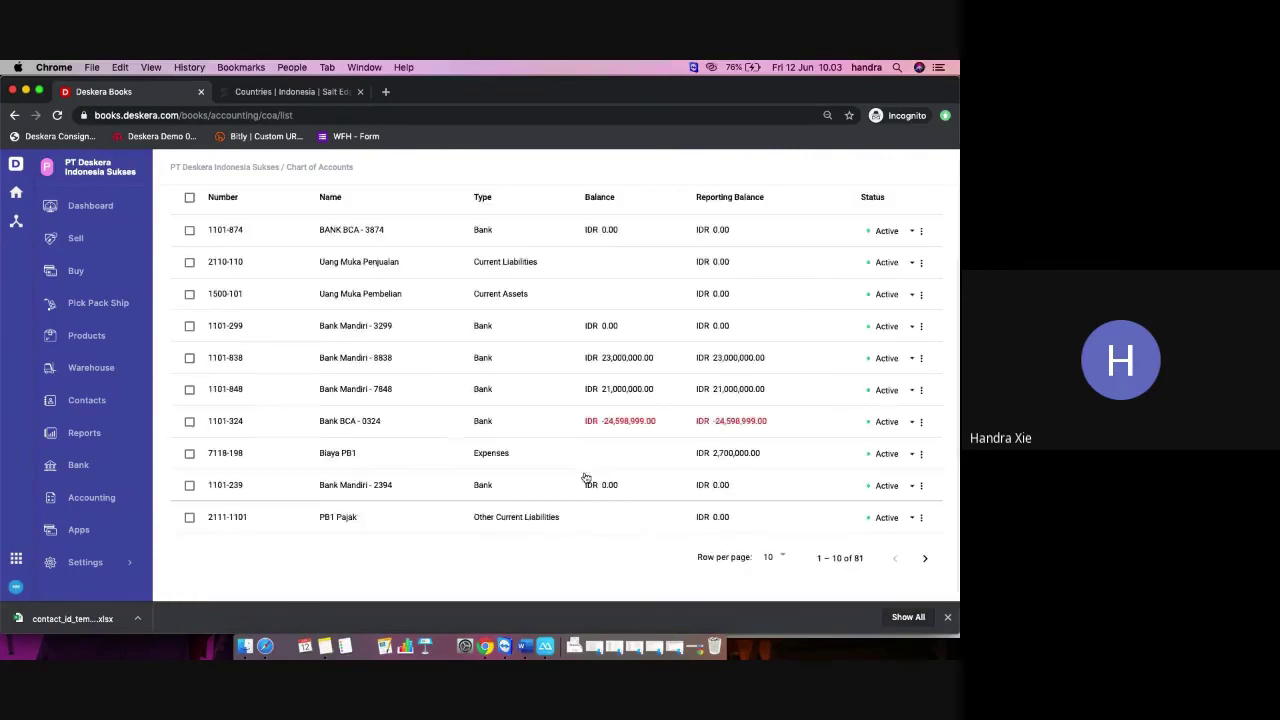
{"action": "scroll", "coordinate": [586, 477], "scroll_direction": "up", "scroll_amount": 3}
{"action": "scroll", "coordinate": [586, 477], "scroll_direction": "down", "scroll_amount": 2}
{"action": "scroll", "coordinate": [586, 477], "scroll_direction": "up", "scroll_amount": 2}
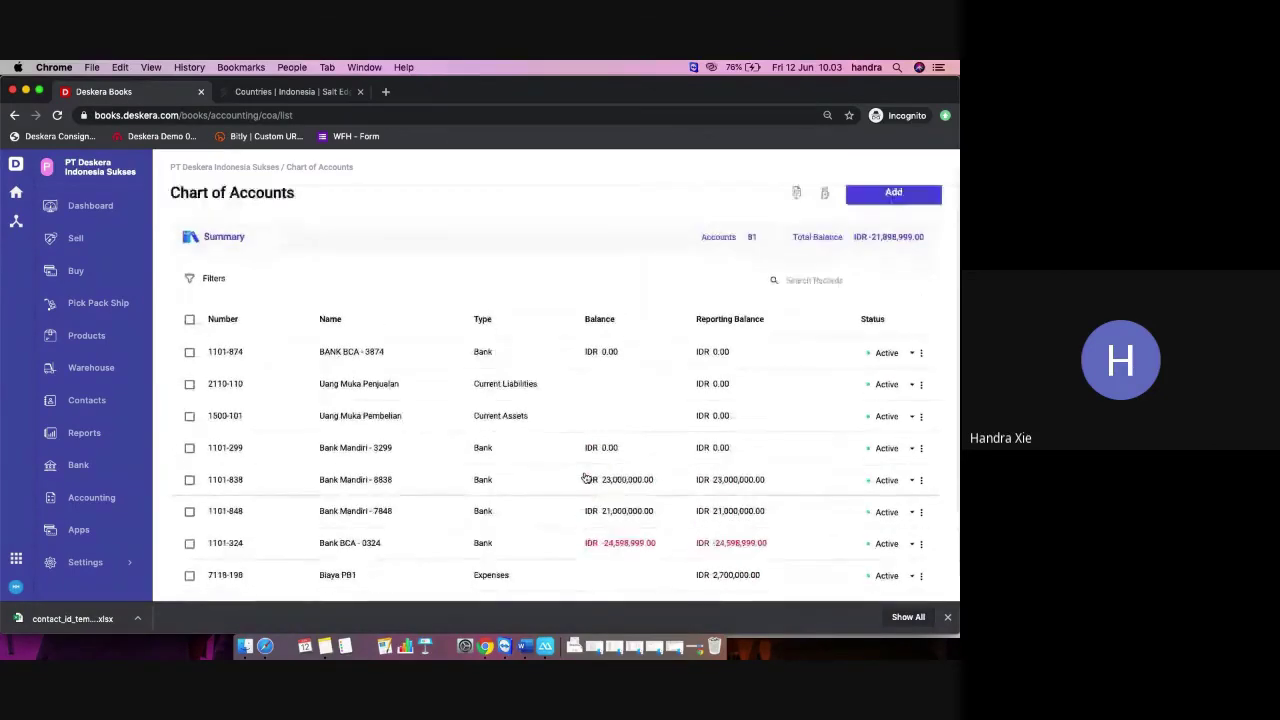
{"action": "scroll", "coordinate": [586, 477], "scroll_direction": "down", "scroll_amount": 1}
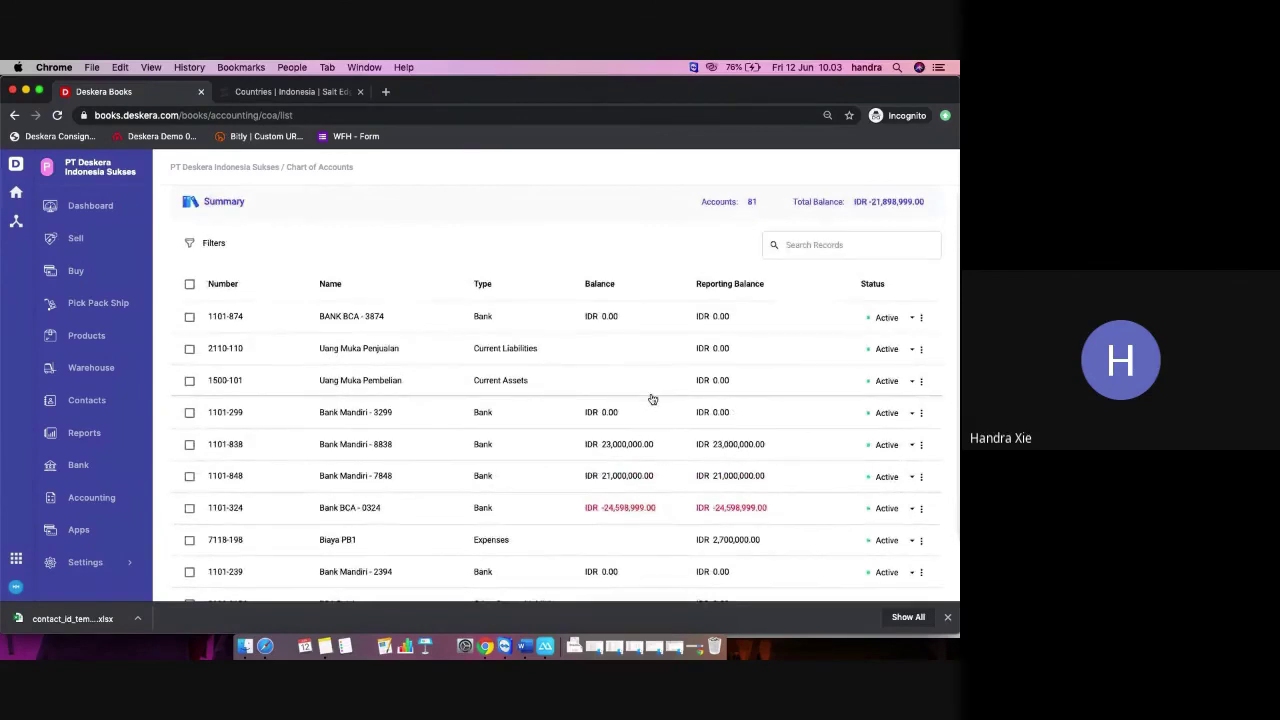
{"action": "scroll", "coordinate": [651, 398], "scroll_direction": "up", "scroll_amount": 2}
{"action": "scroll", "coordinate": [647, 393], "scroll_direction": "down", "scroll_amount": 1}
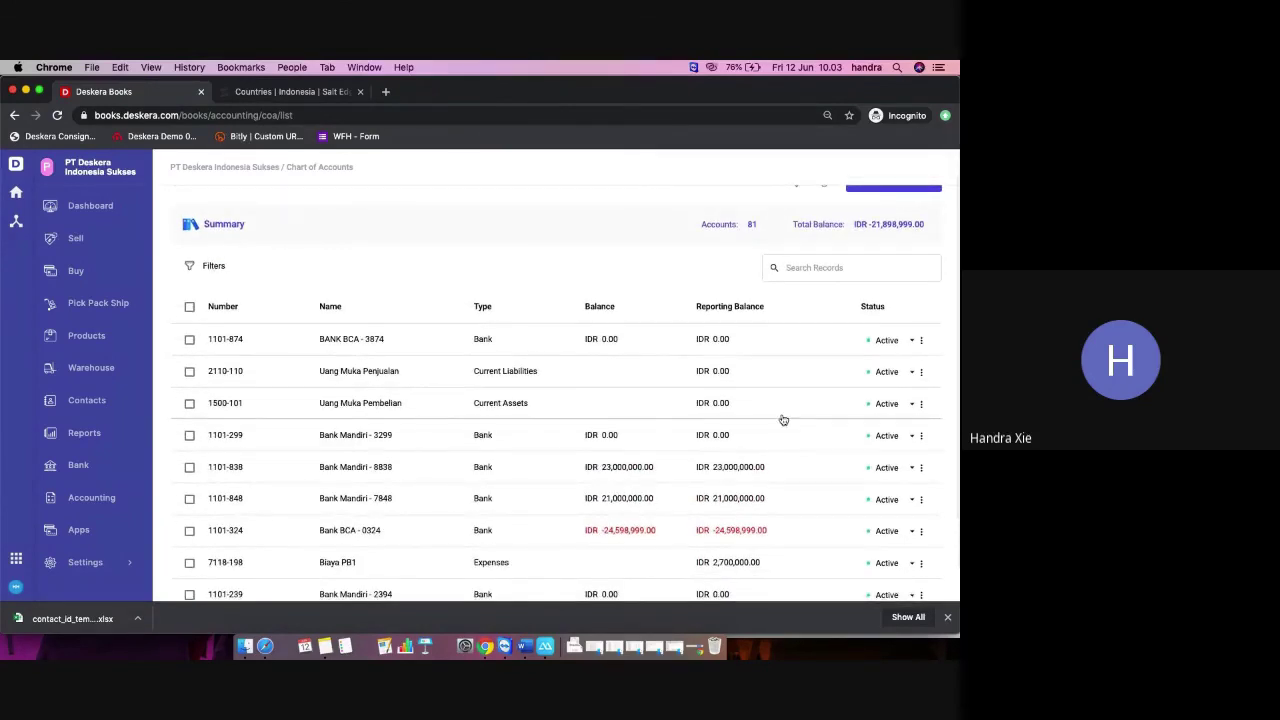
{"action": "scroll", "coordinate": [783, 420], "scroll_direction": "up", "scroll_amount": 1}
- Start a new account in the Chart of Accounts, review the available account types and choose Bank
{"action": "left_click", "coordinate": [903, 216]}
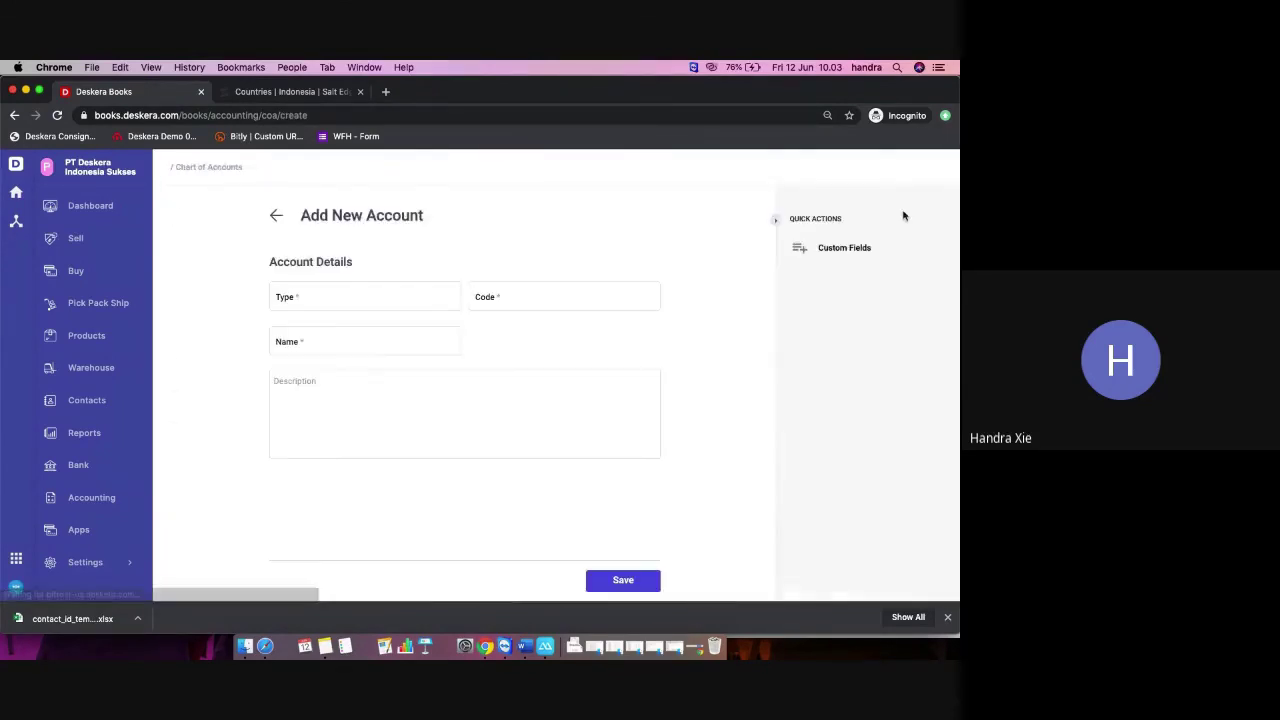
{"action": "left_click", "coordinate": [390, 297]}
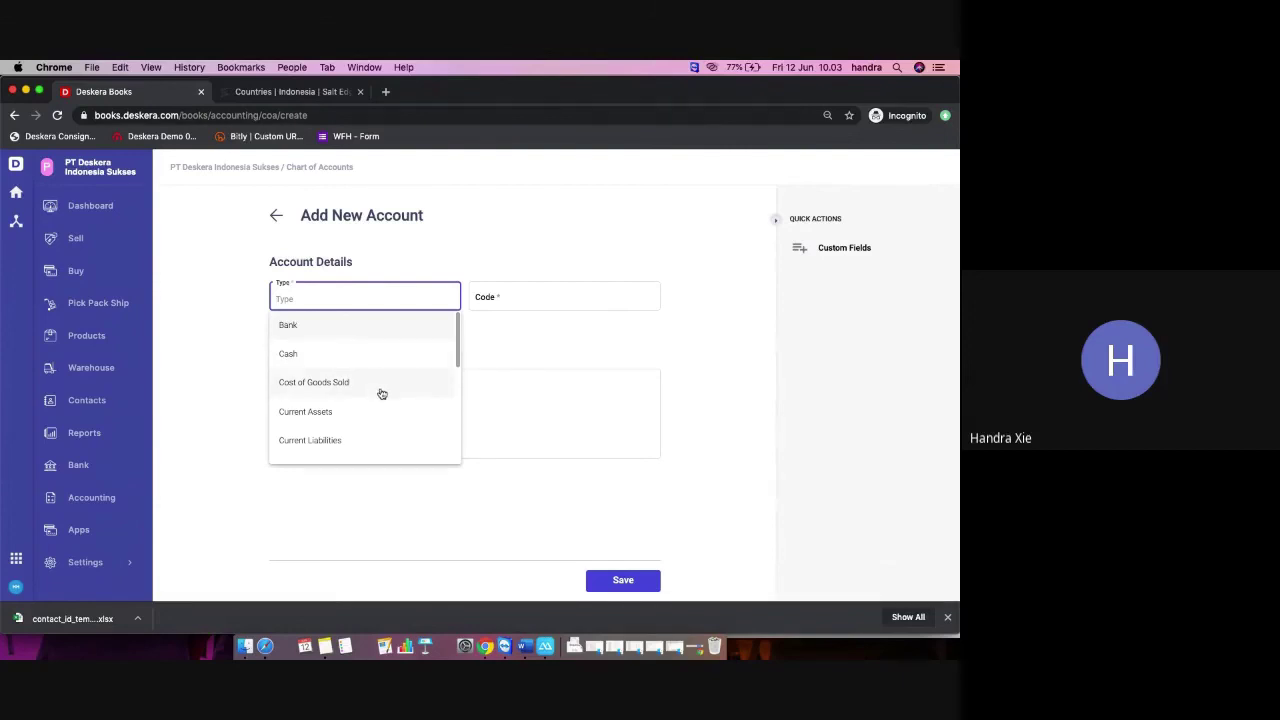
{"action": "scroll", "coordinate": [378, 391], "scroll_direction": "down", "scroll_amount": 1}
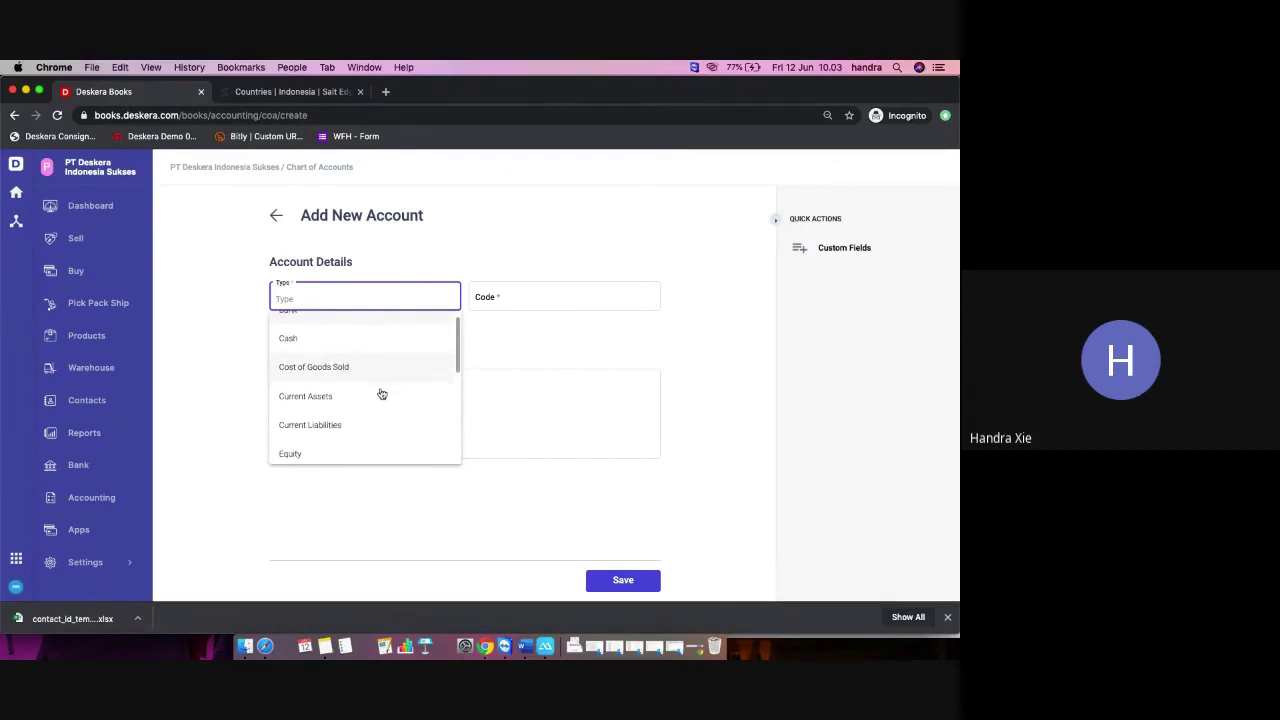
{"action": "scroll", "coordinate": [338, 372], "scroll_direction": "down", "scroll_amount": 1}
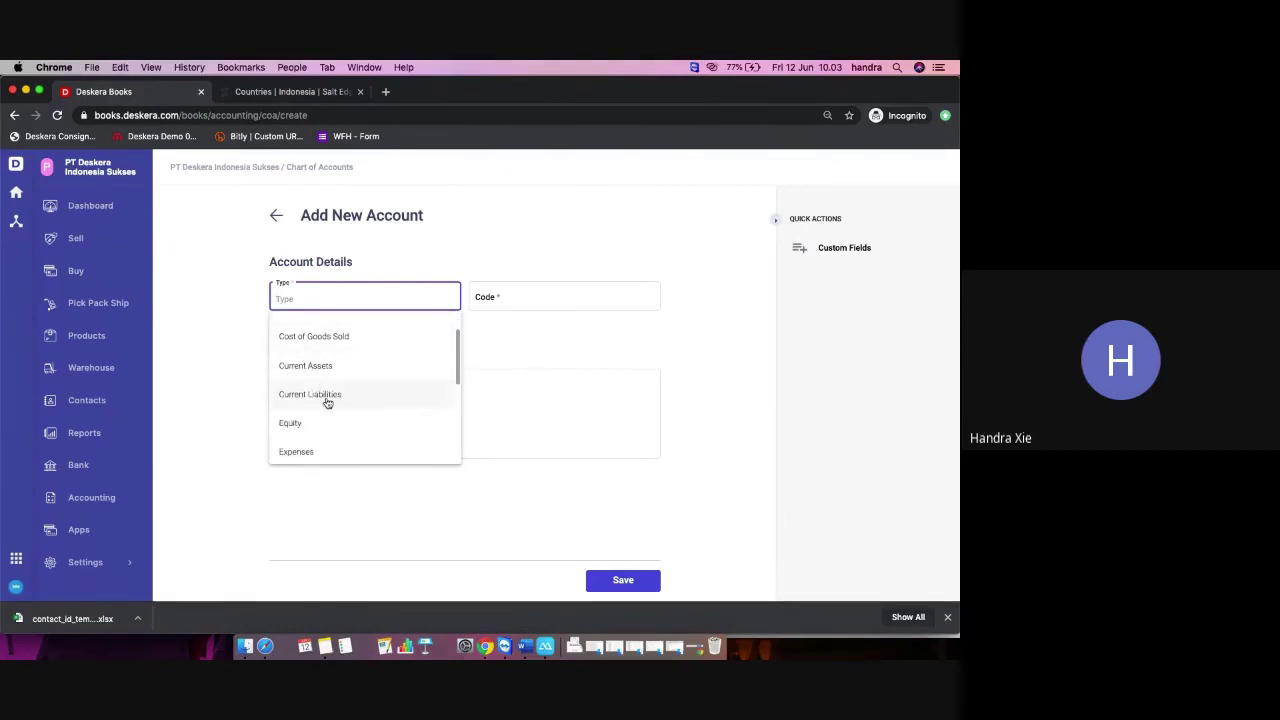
{"action": "scroll", "coordinate": [350, 370], "scroll_direction": "up", "scroll_amount": 1}
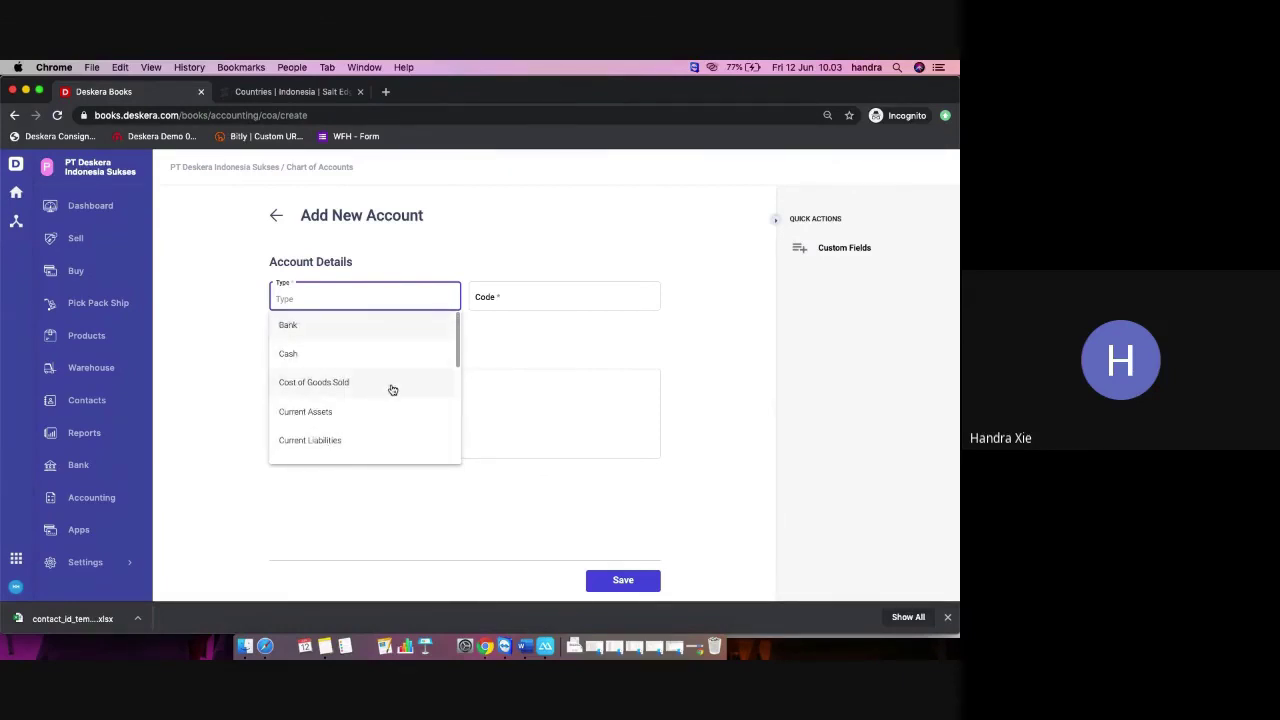
{"action": "scroll", "coordinate": [395, 391], "scroll_direction": "down", "scroll_amount": 5}
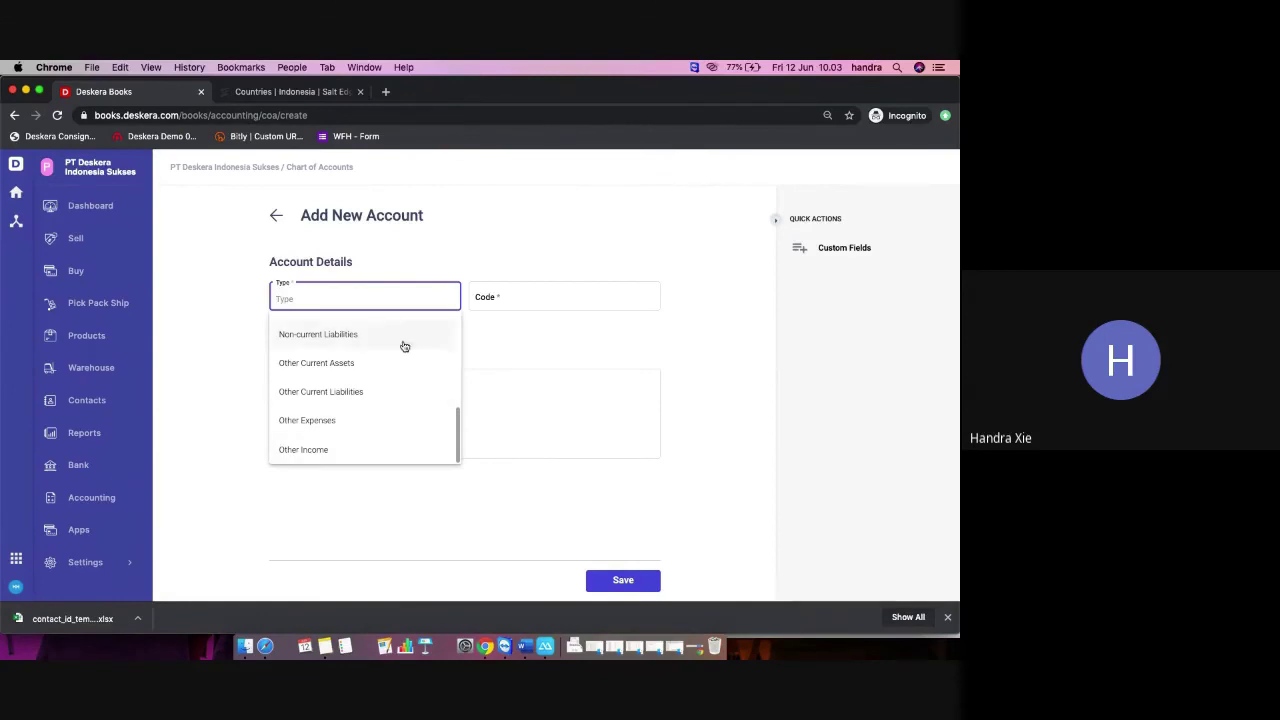
{"action": "scroll", "coordinate": [400, 385], "scroll_direction": "up", "scroll_amount": 5}
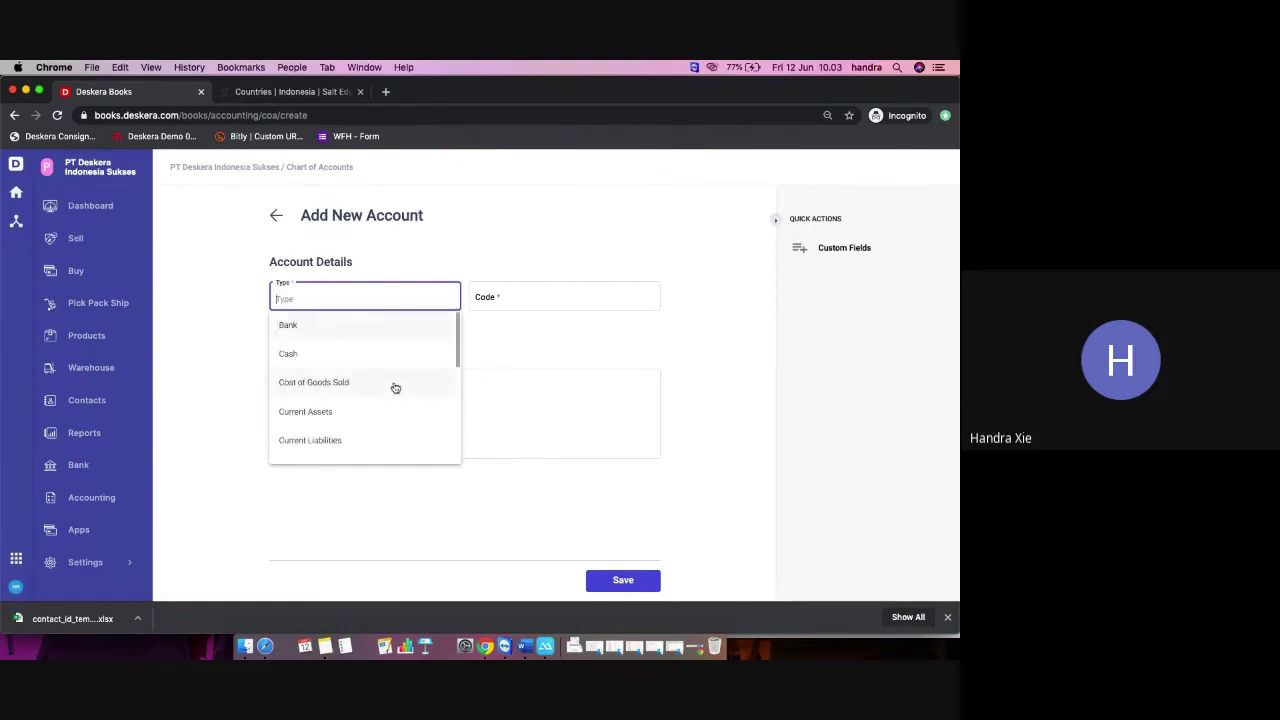
{"action": "left_click", "coordinate": [375, 326]}
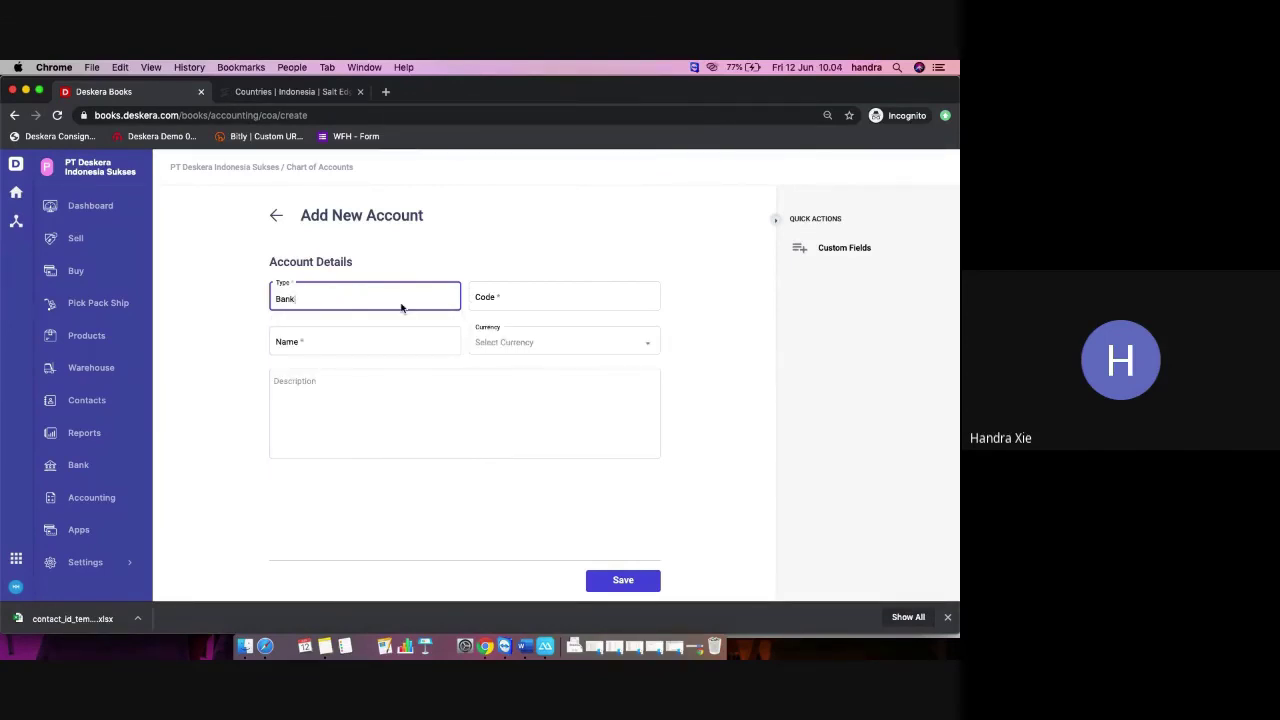
- Change the new account's type to Current Assets and set its code to 19191, leaving the name empty
{"action": "left_click", "coordinate": [401, 308]}
{"action": "scroll", "coordinate": [395, 378], "scroll_direction": "down", "scroll_amount": 1}
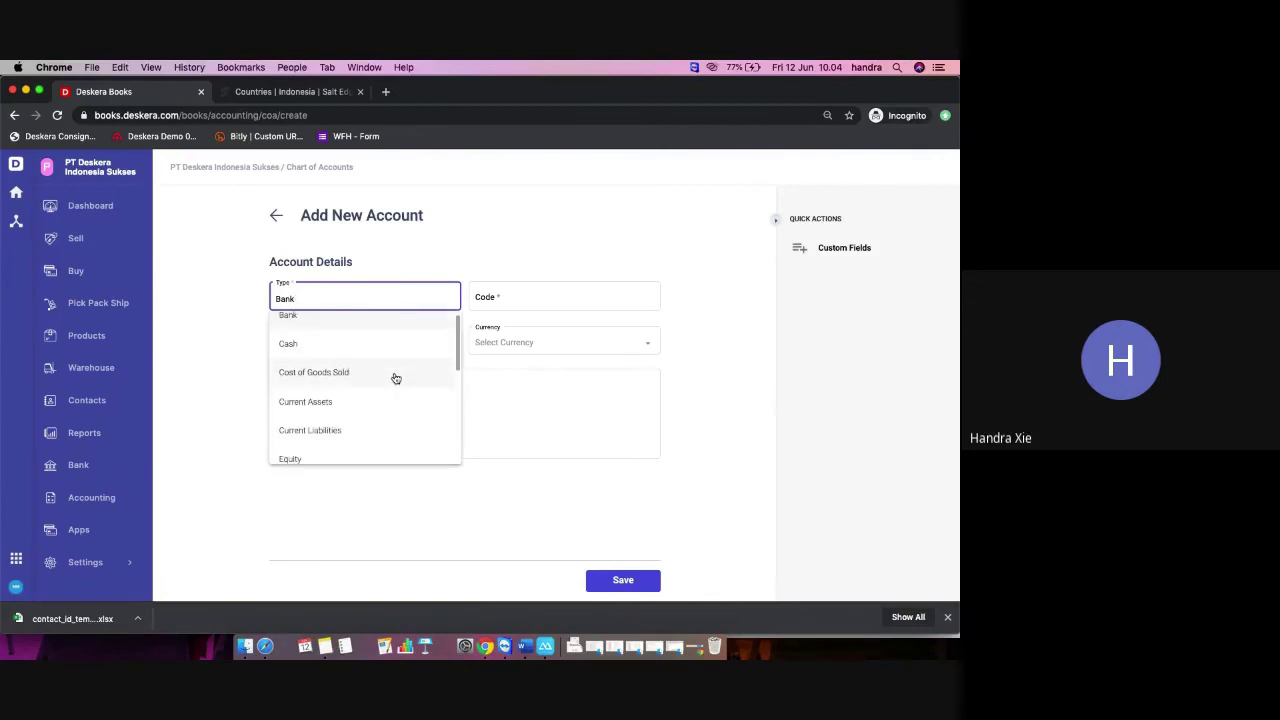
{"action": "scroll", "coordinate": [395, 378], "scroll_direction": "down", "scroll_amount": 1}
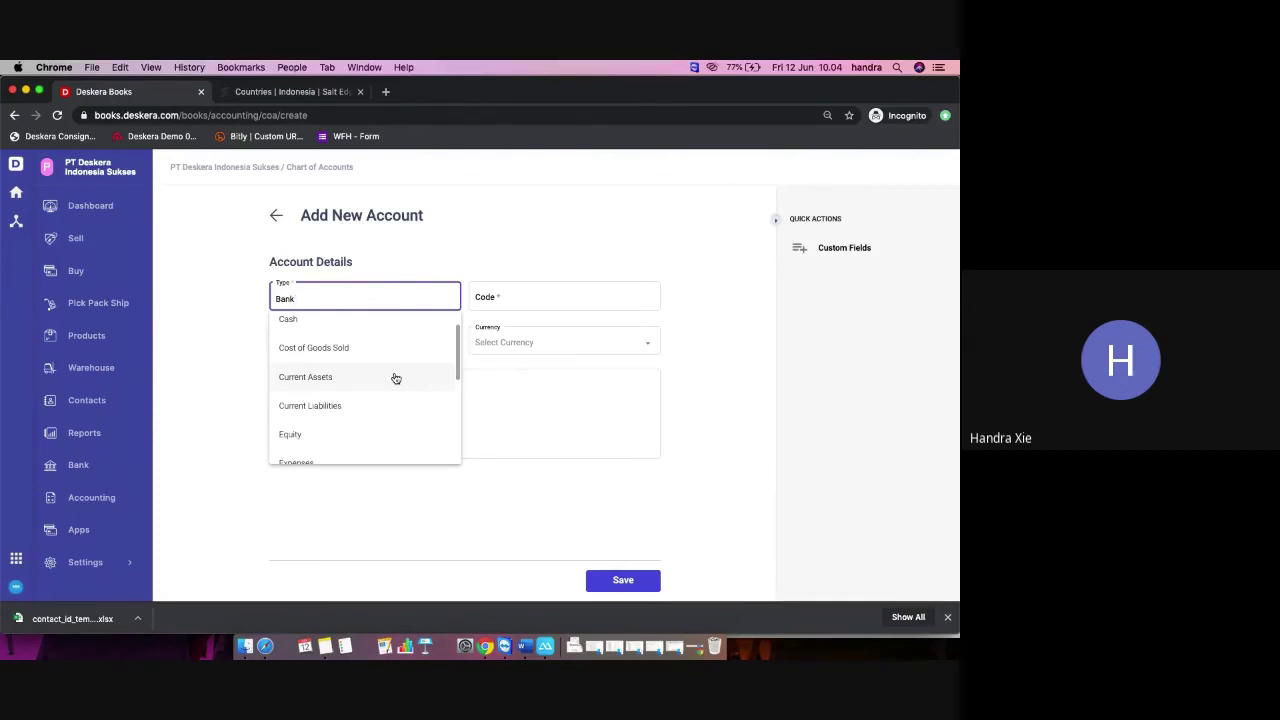
{"action": "scroll", "coordinate": [395, 378], "scroll_direction": "up", "scroll_amount": 1}
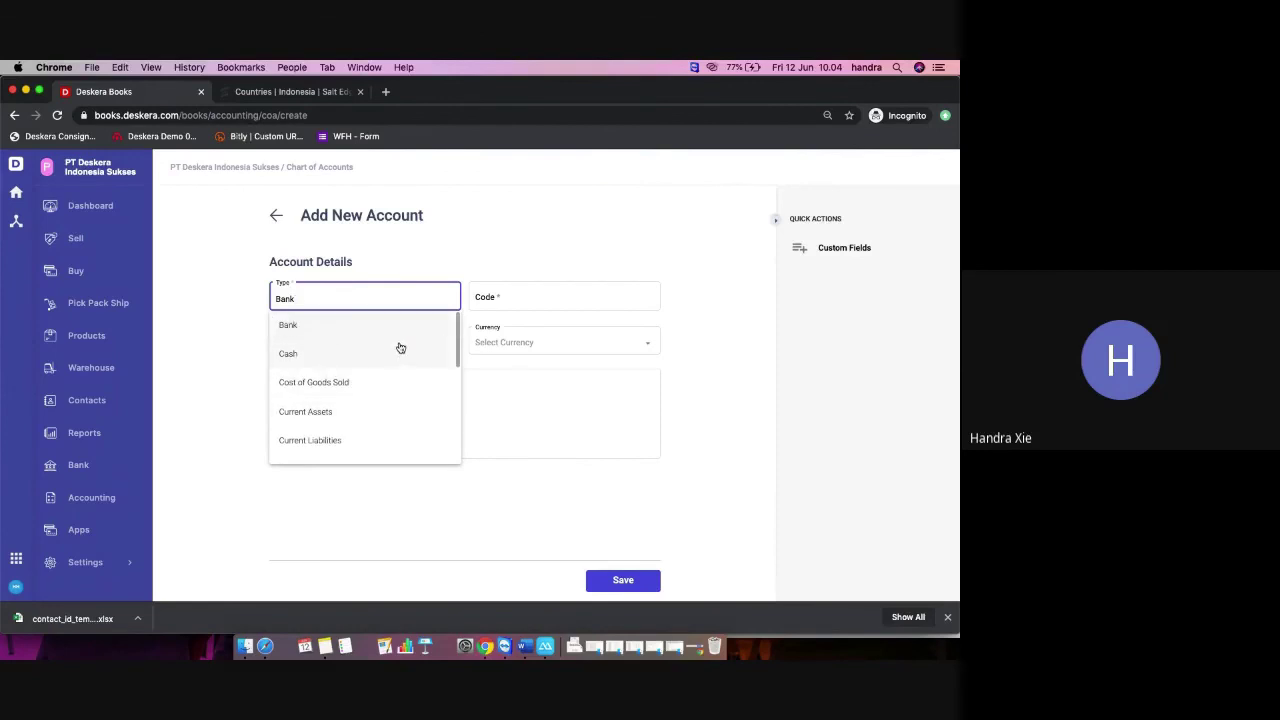
{"action": "left_click", "coordinate": [371, 416]}
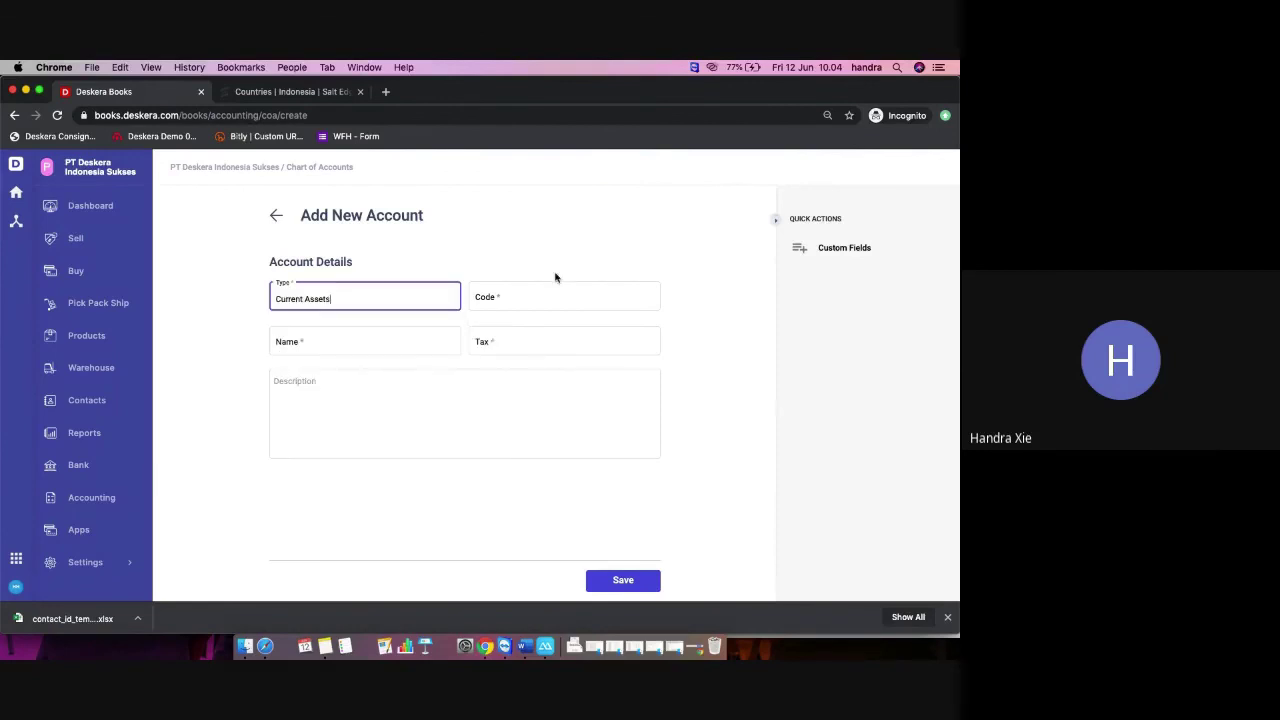
{"action": "left_click", "coordinate": [561, 300]}
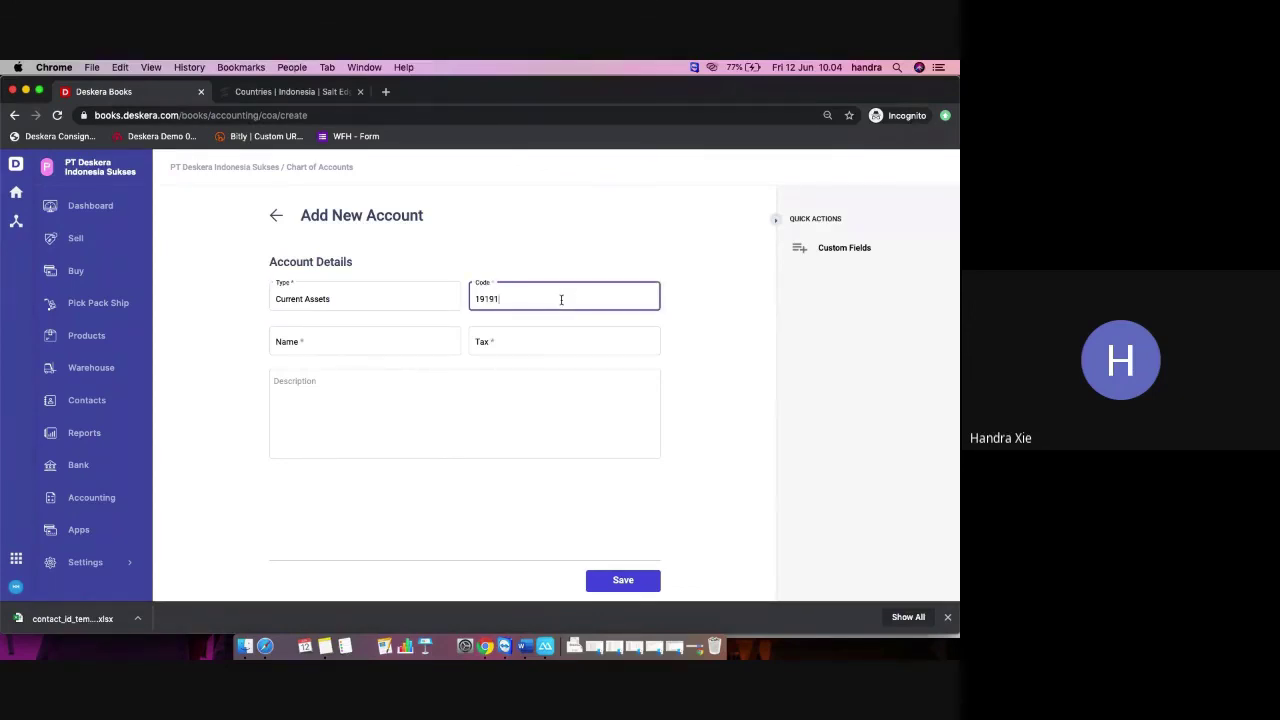
{"action": "left_click", "coordinate": [300, 338]}
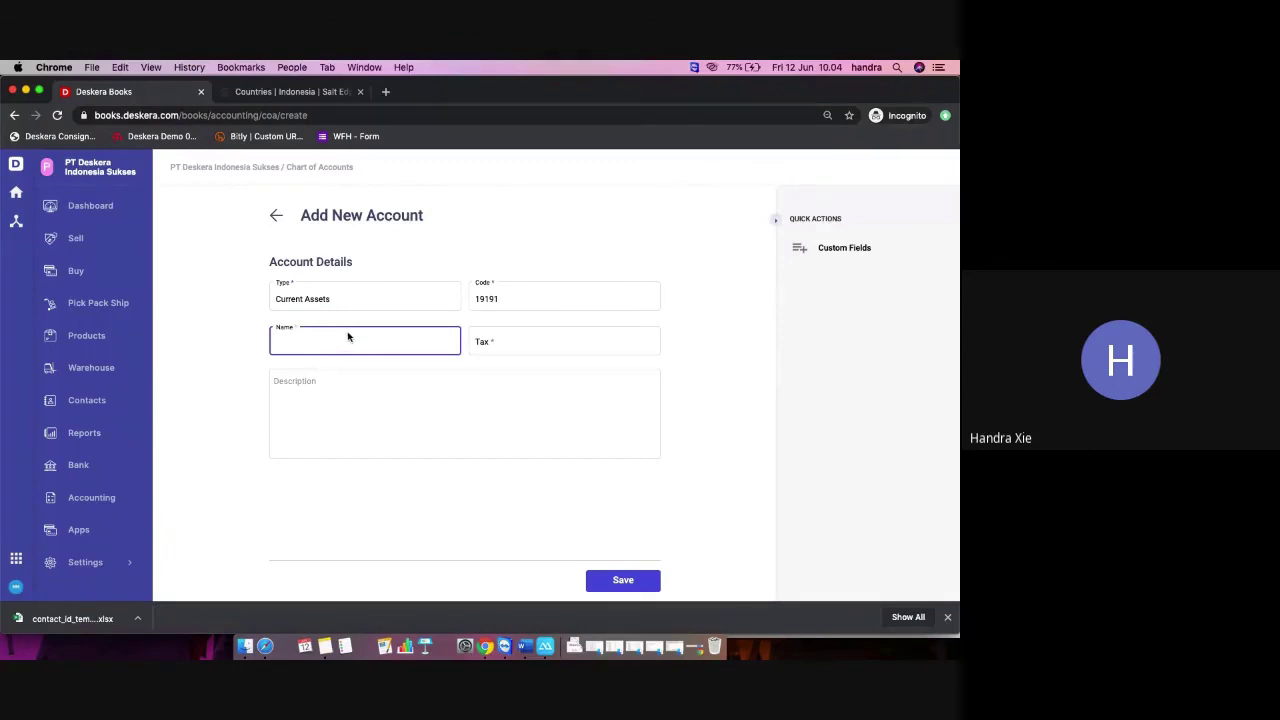
- Check the tax options for the new account without choosing one and return to the account list without saving
{"action": "left_click", "coordinate": [498, 343]}
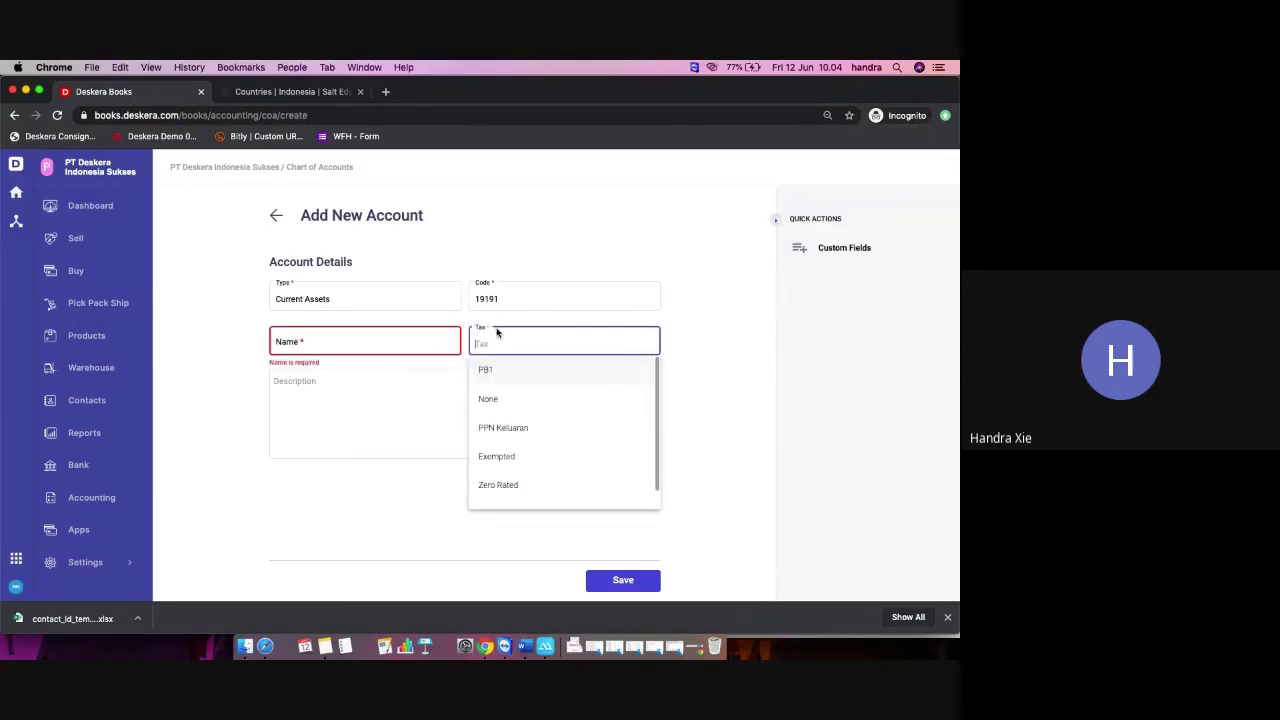
{"action": "scroll", "coordinate": [551, 460], "scroll_direction": "down", "scroll_amount": 1}
{"action": "scroll", "coordinate": [553, 461], "scroll_direction": "up", "scroll_amount": 1}
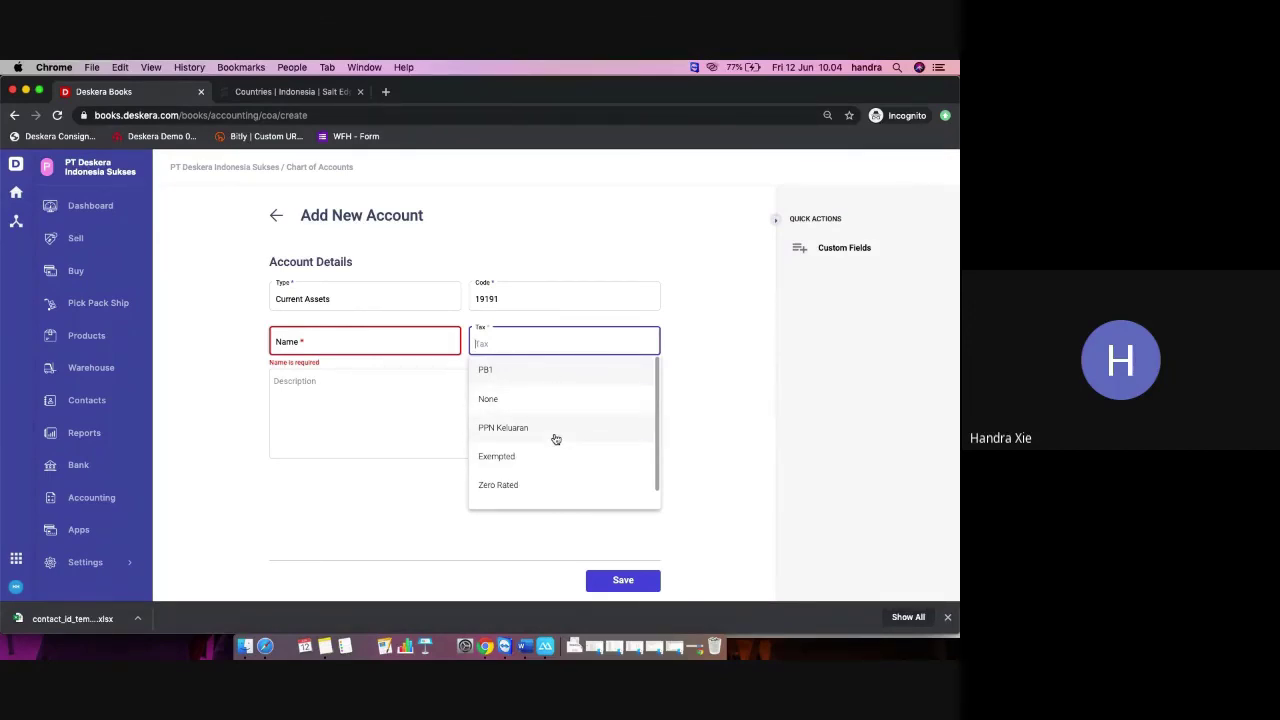
{"action": "scroll", "coordinate": [556, 439], "scroll_direction": "down", "scroll_amount": 1}
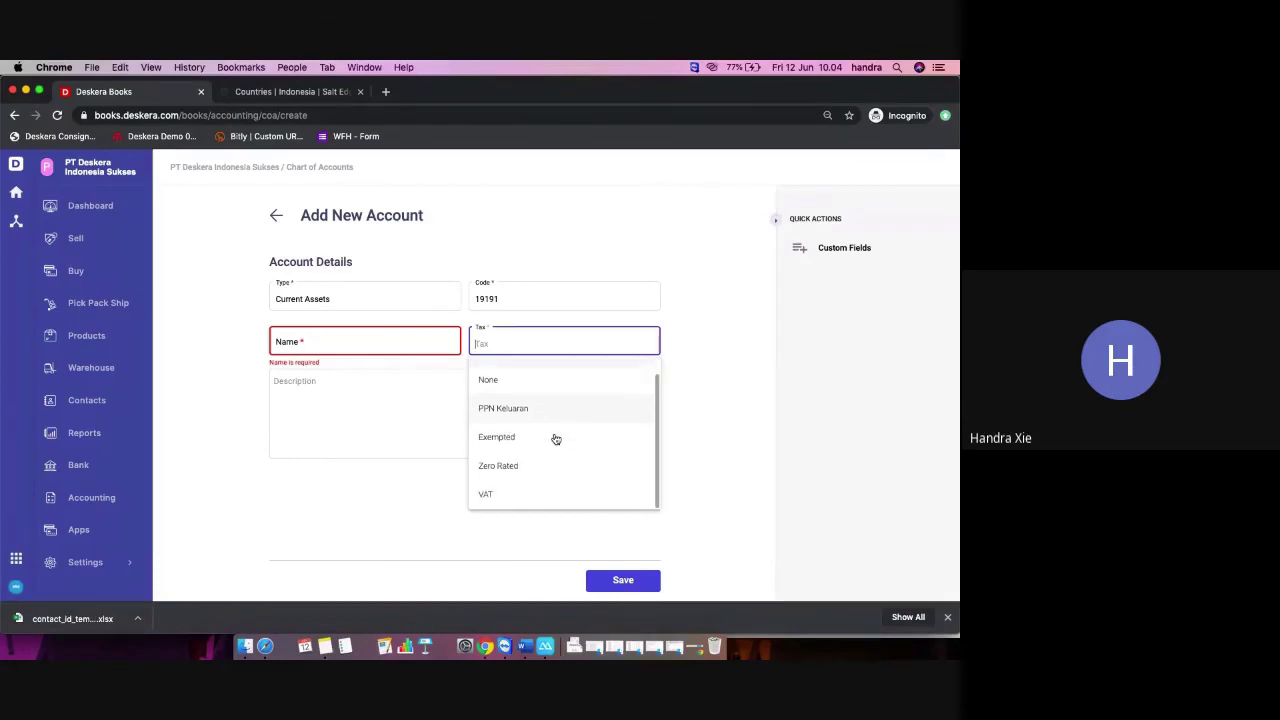
{"action": "scroll", "coordinate": [553, 437], "scroll_direction": "up", "scroll_amount": 1}
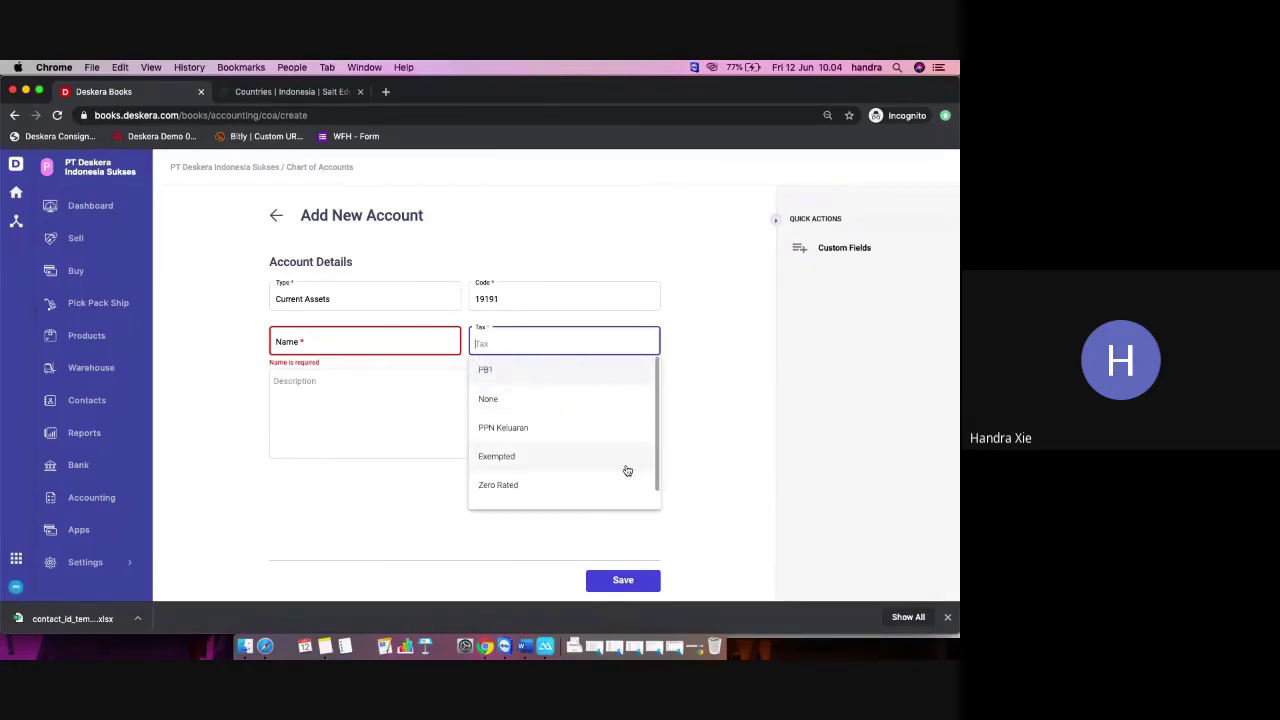
{"action": "left_click", "coordinate": [723, 431]}
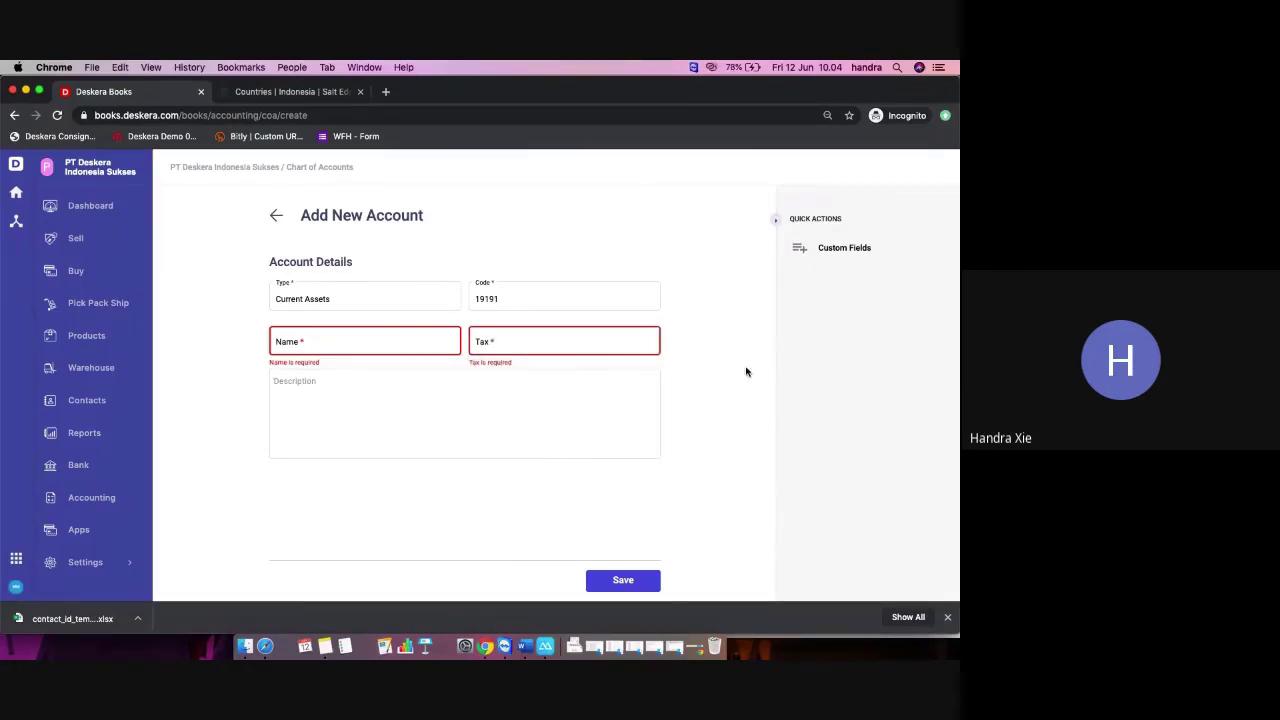
{"action": "left_click", "coordinate": [277, 217]}
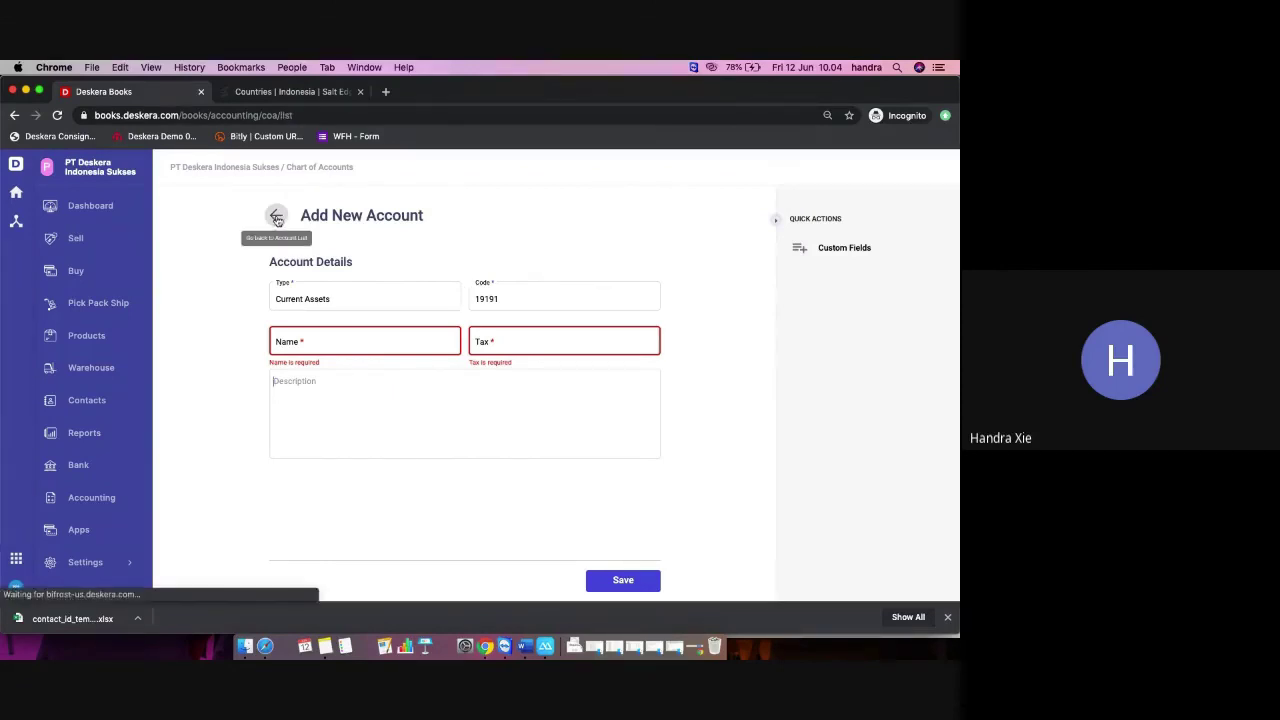